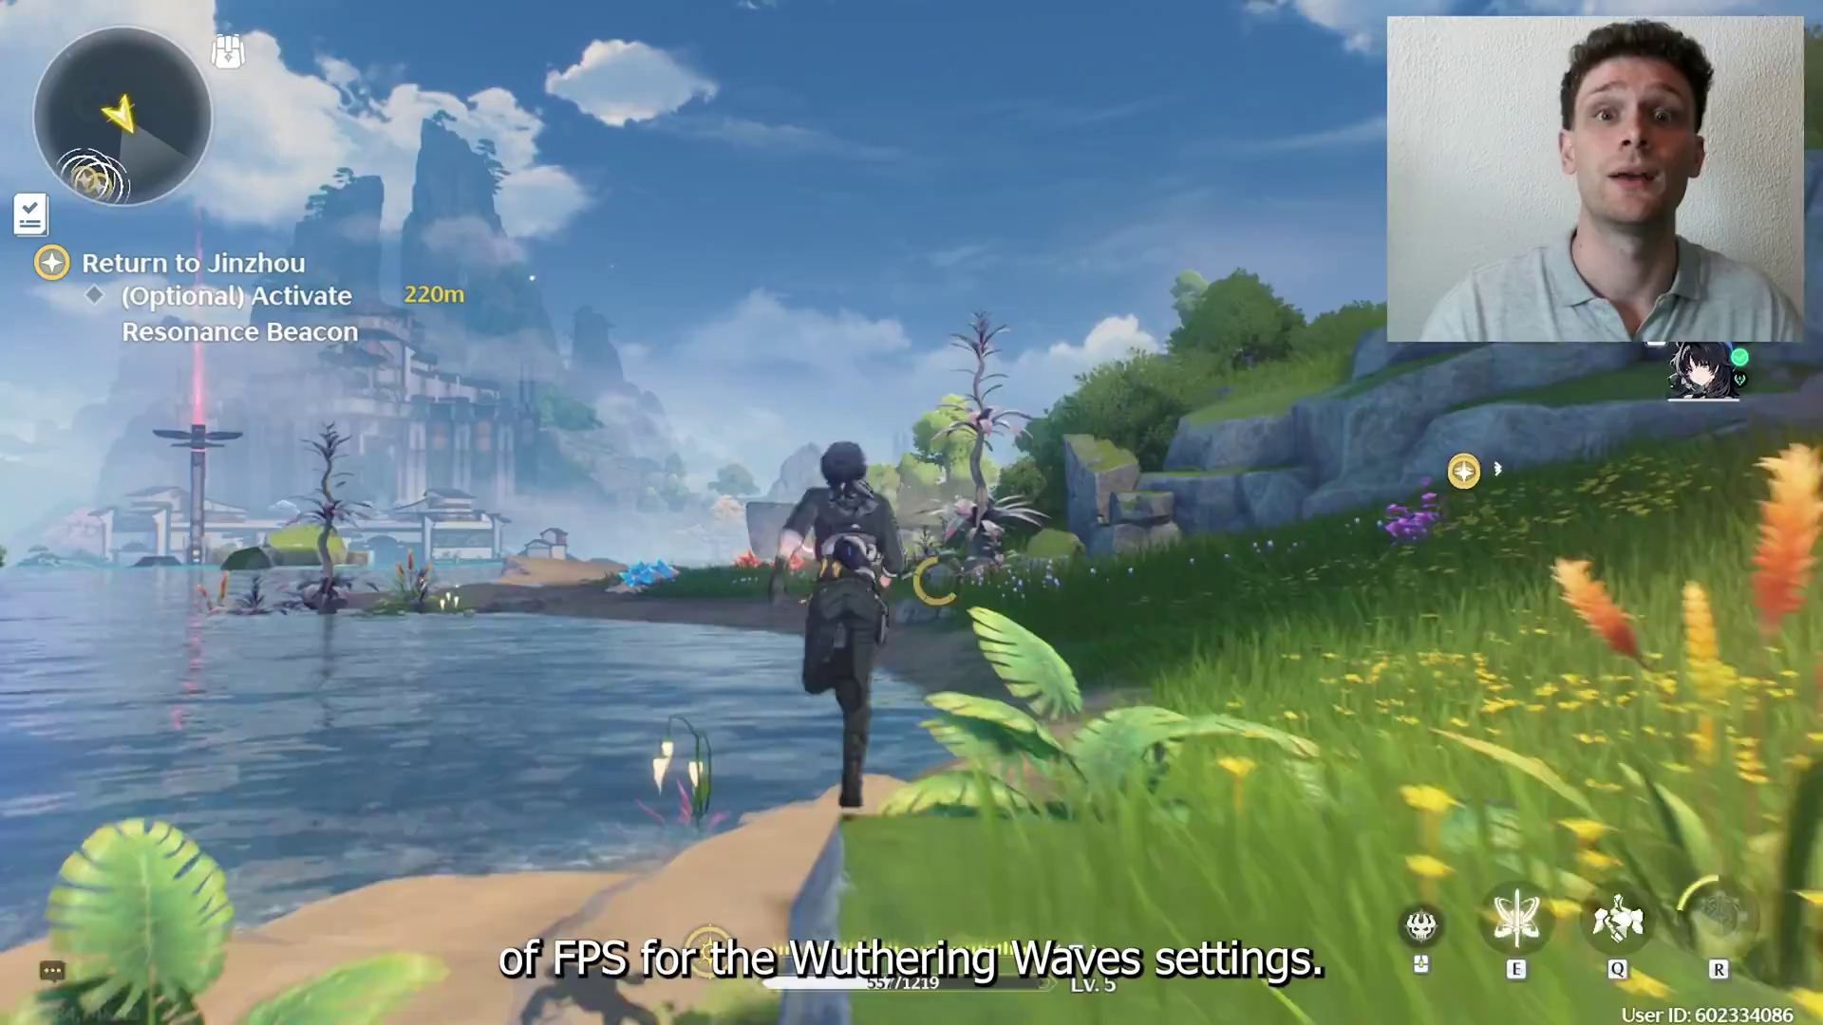
pyautogui.press('w')
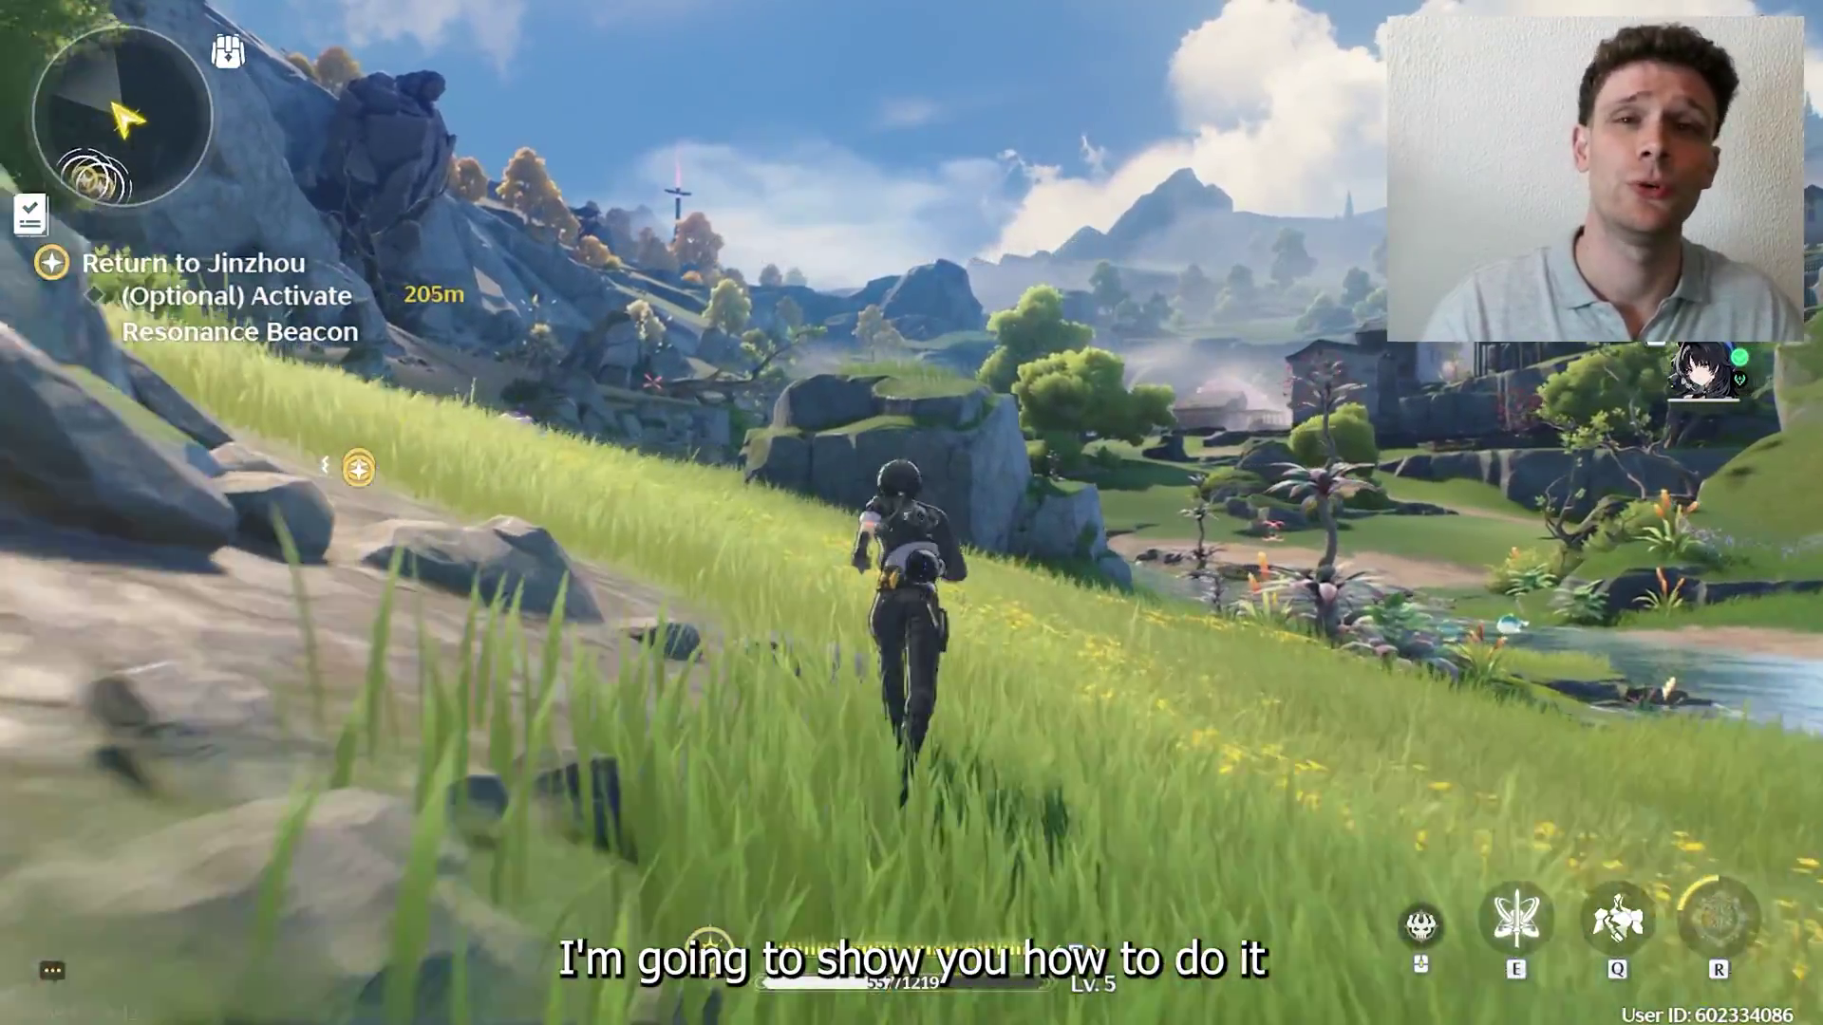
pyautogui.press('a')
pyautogui.press('d')
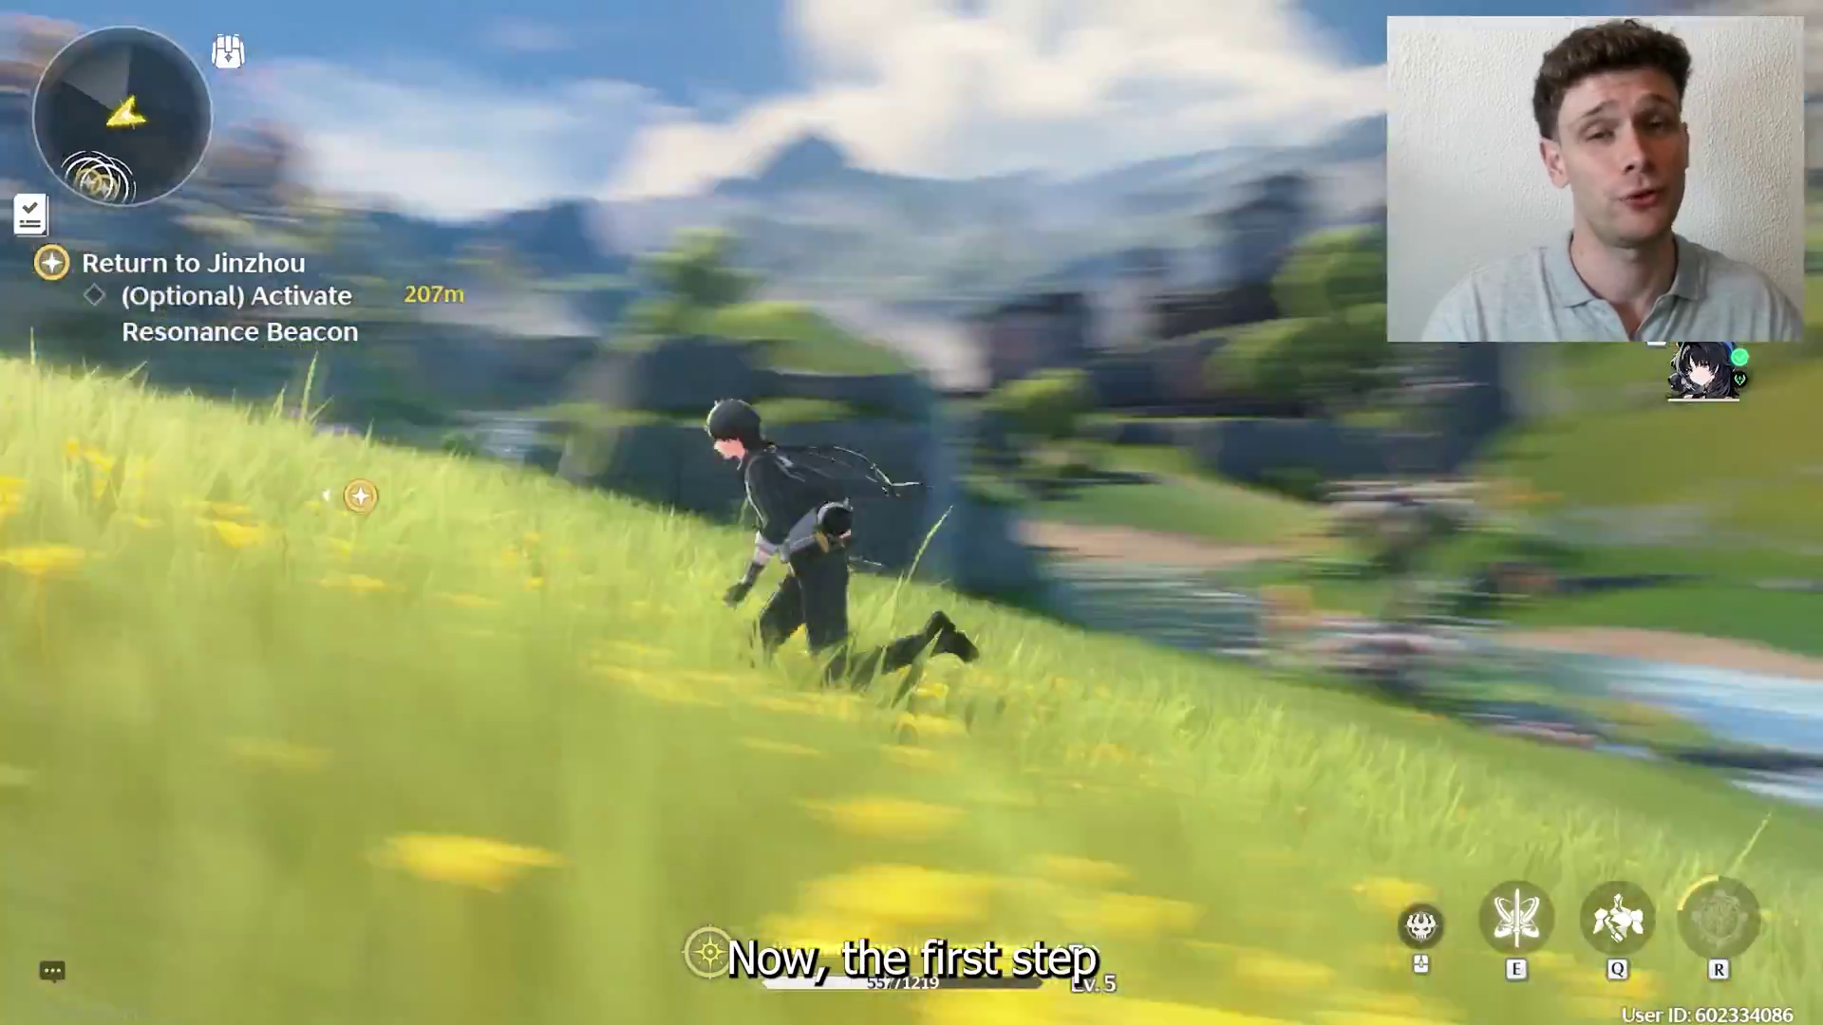
pyautogui.press('w')
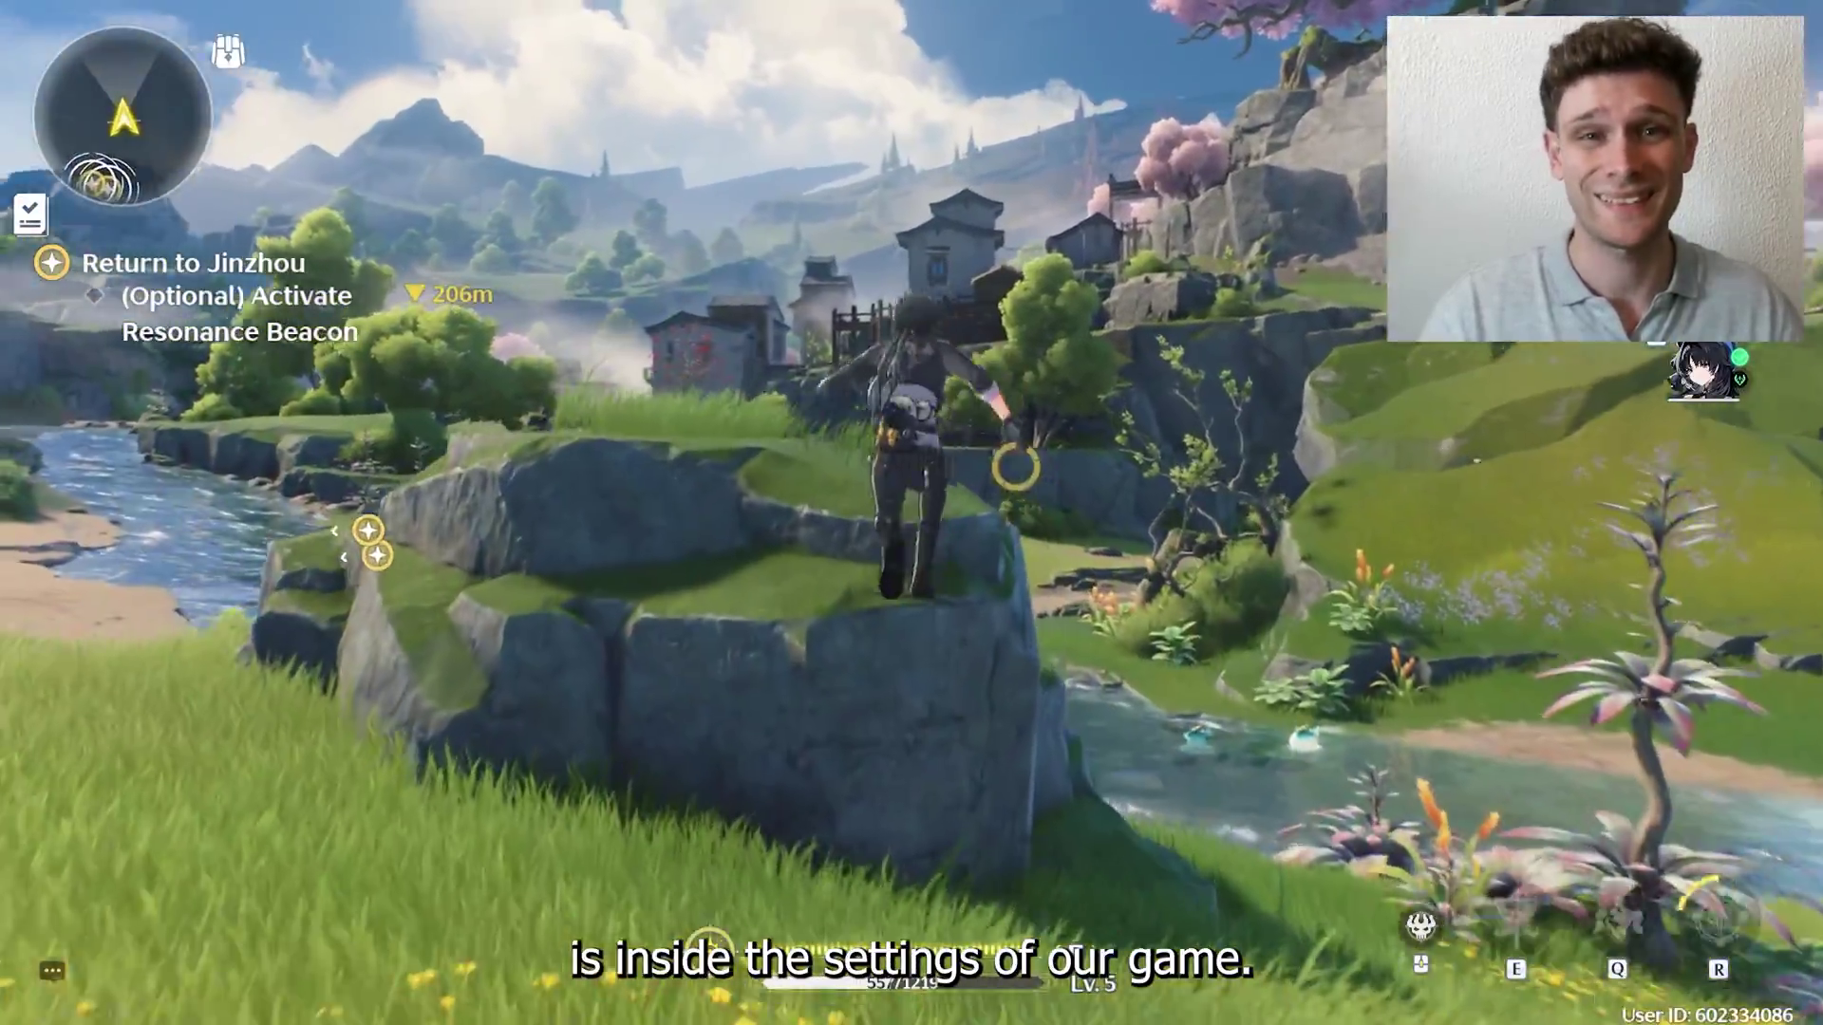
pyautogui.press('w')
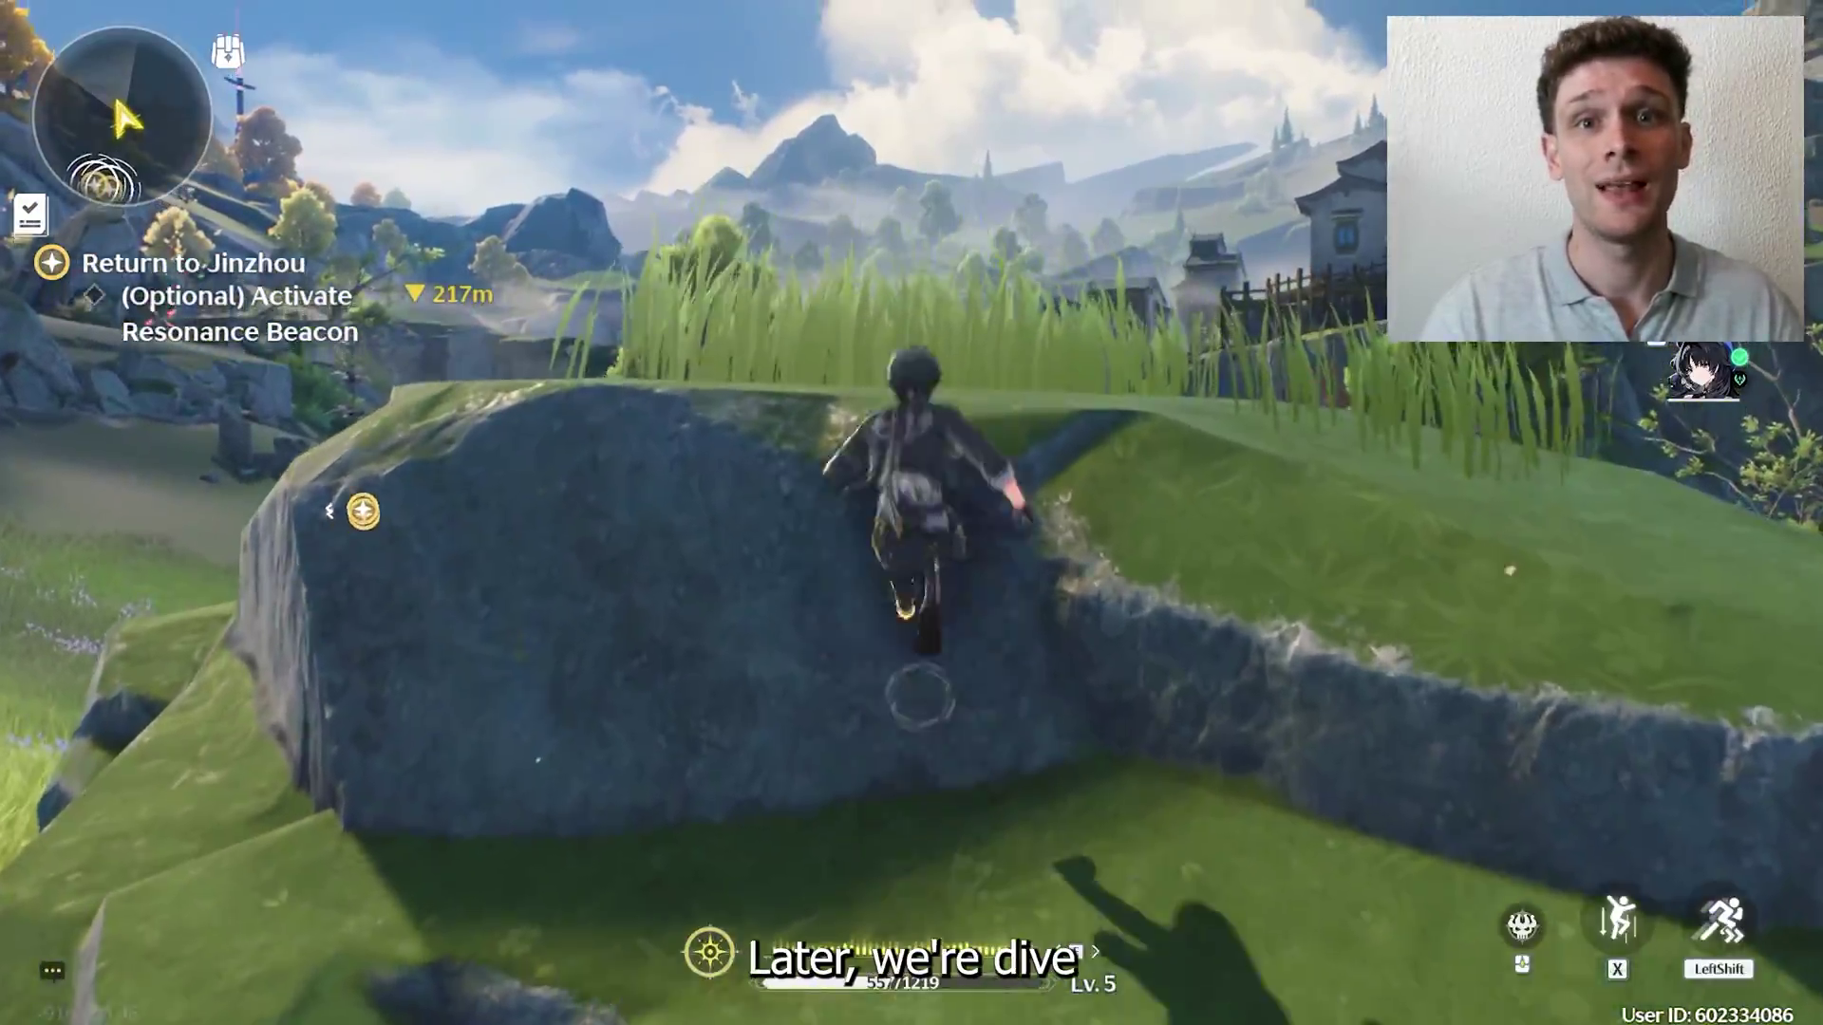
pyautogui.press('a')
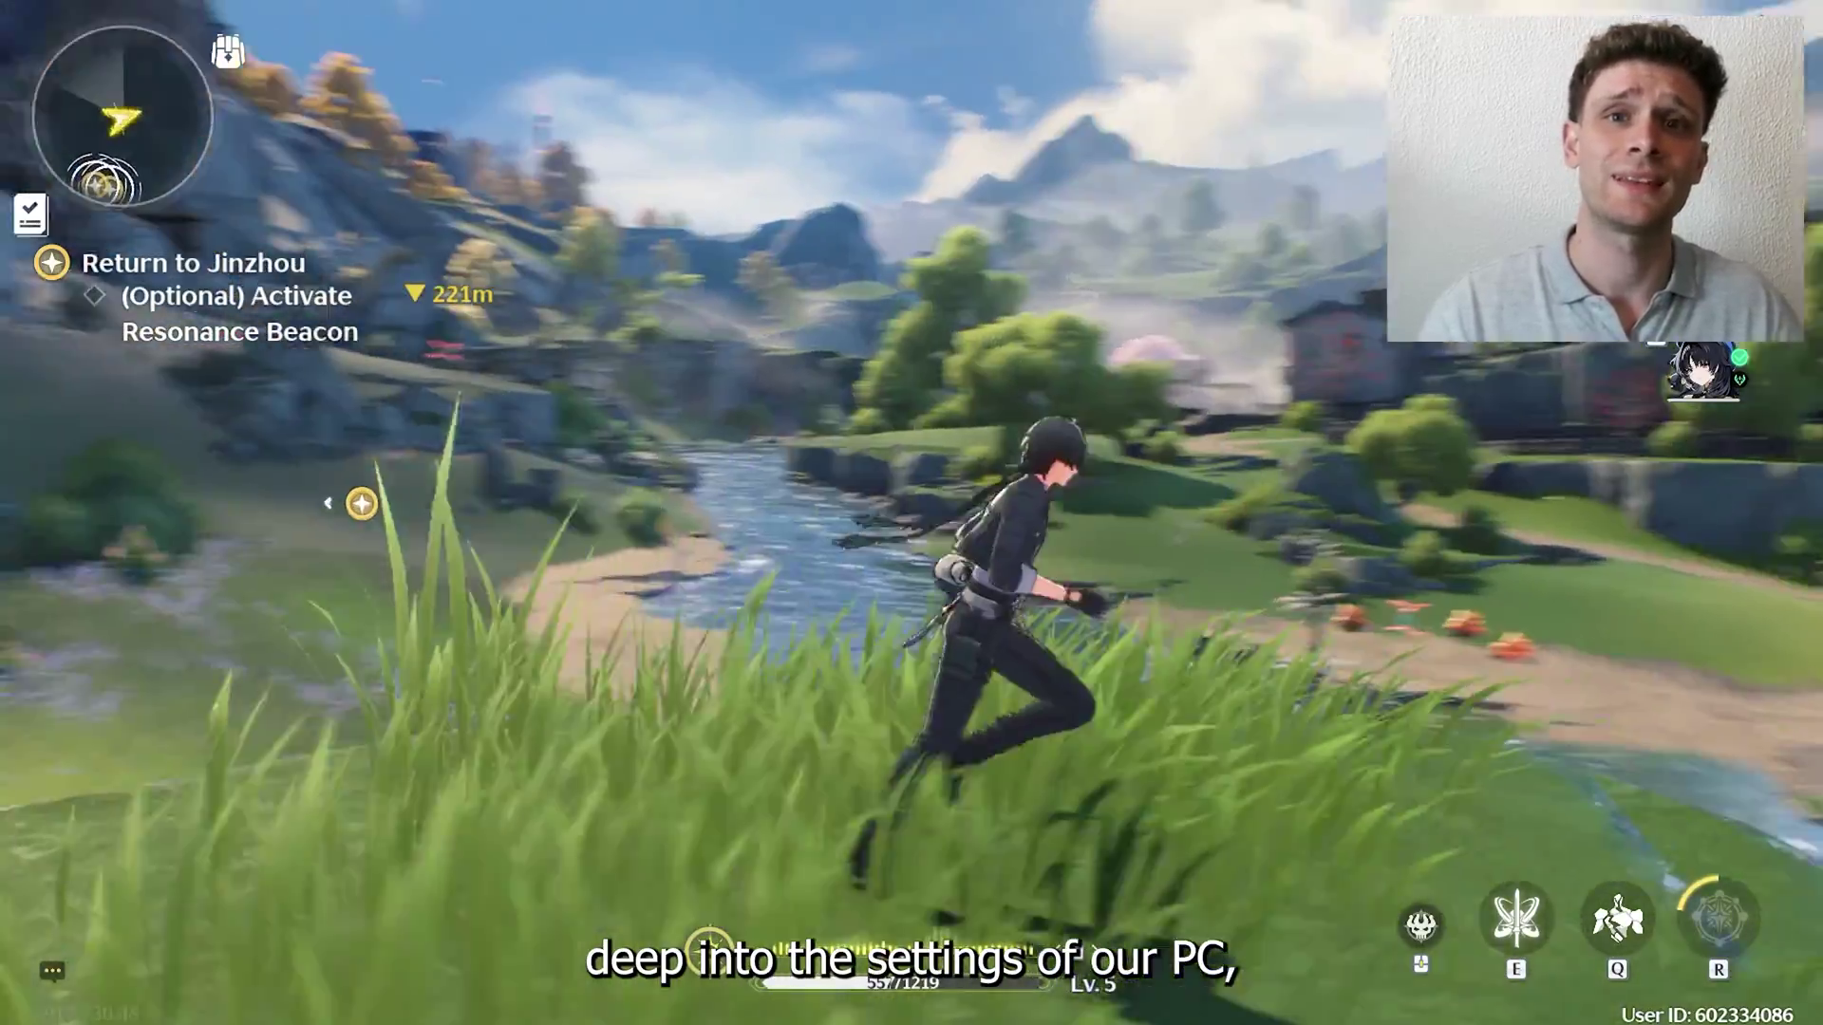
pyautogui.press('w')
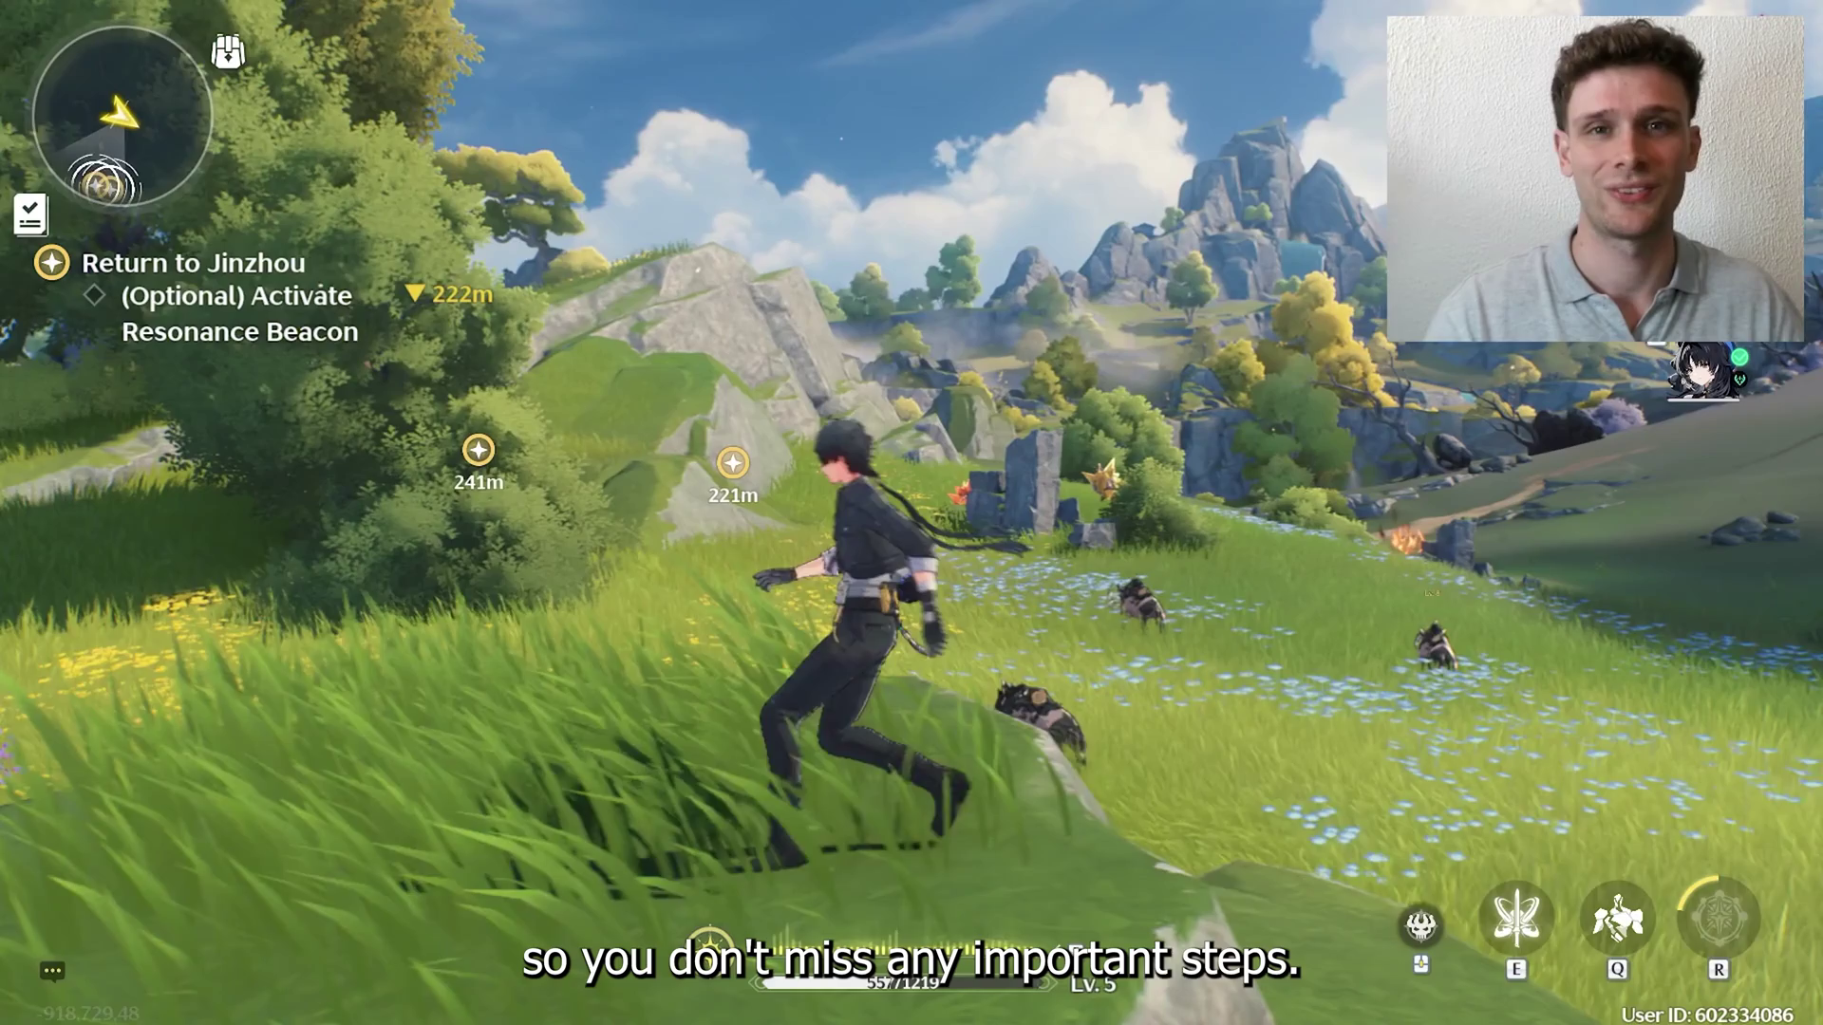
# Step: Open the game's Graphic Settings from the Terminal
pyautogui.press('Escape')
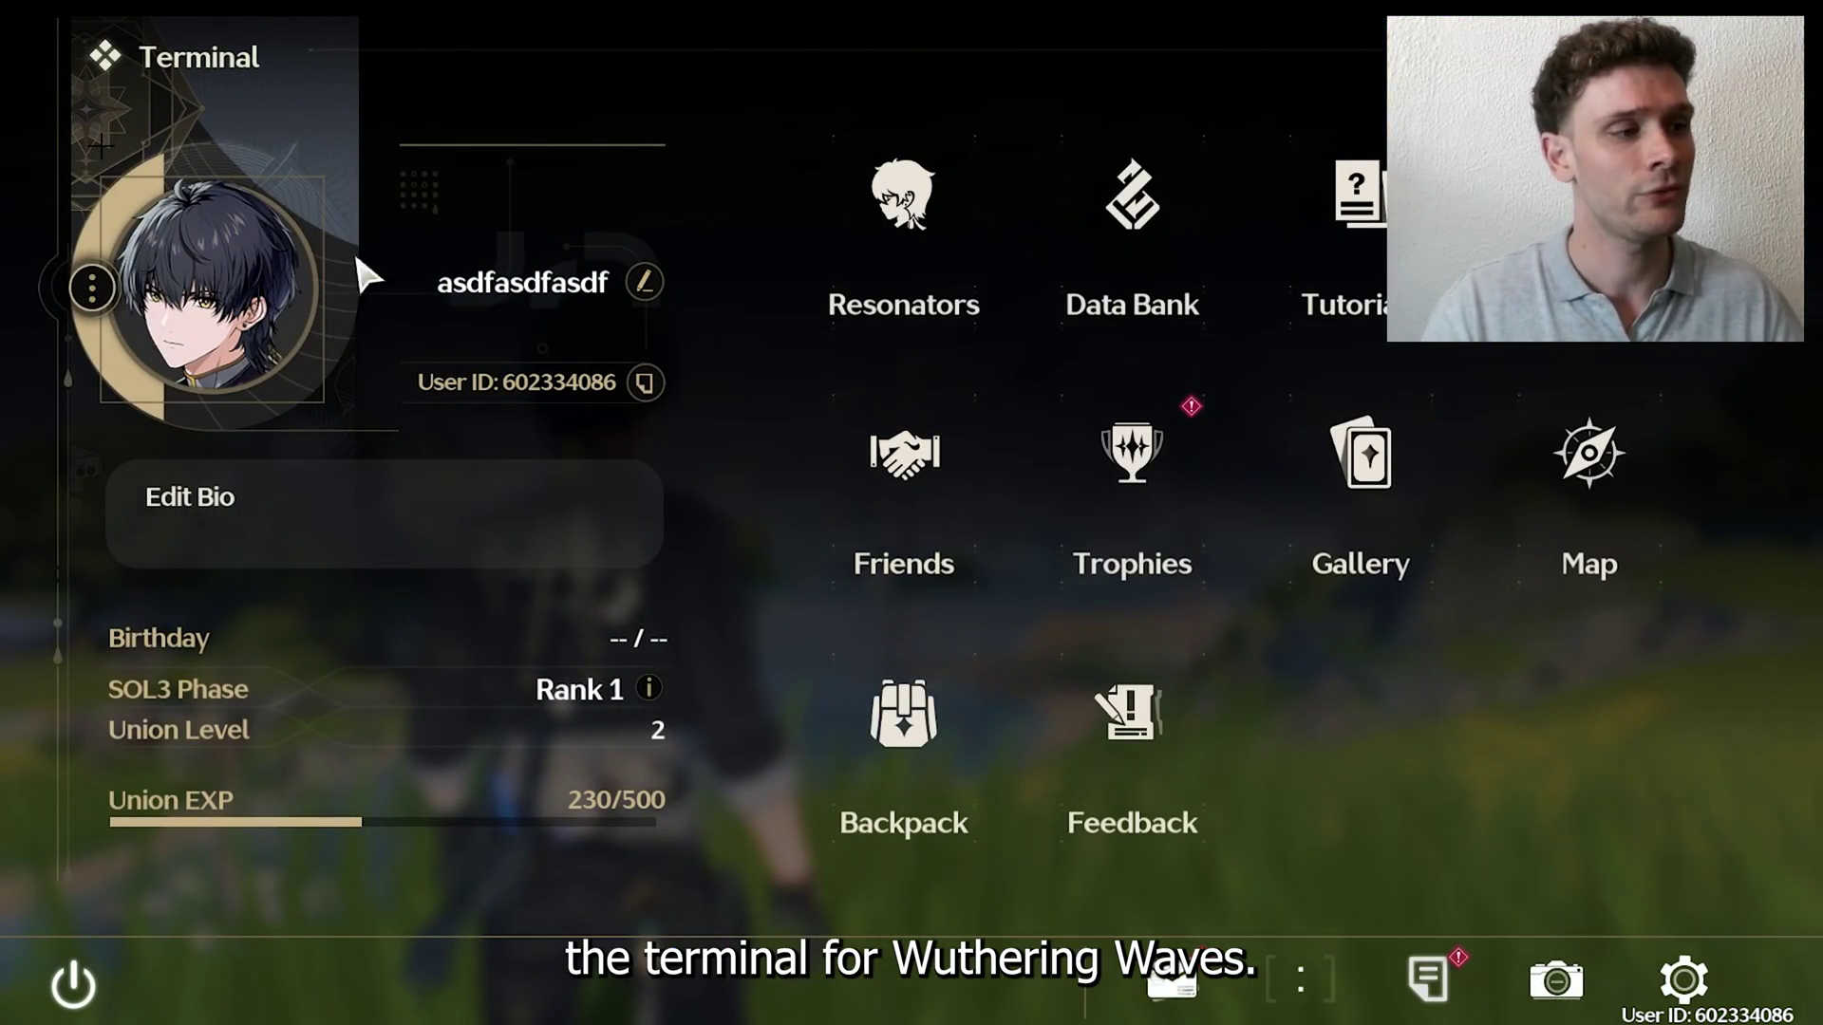
pyautogui.click(1683, 980)
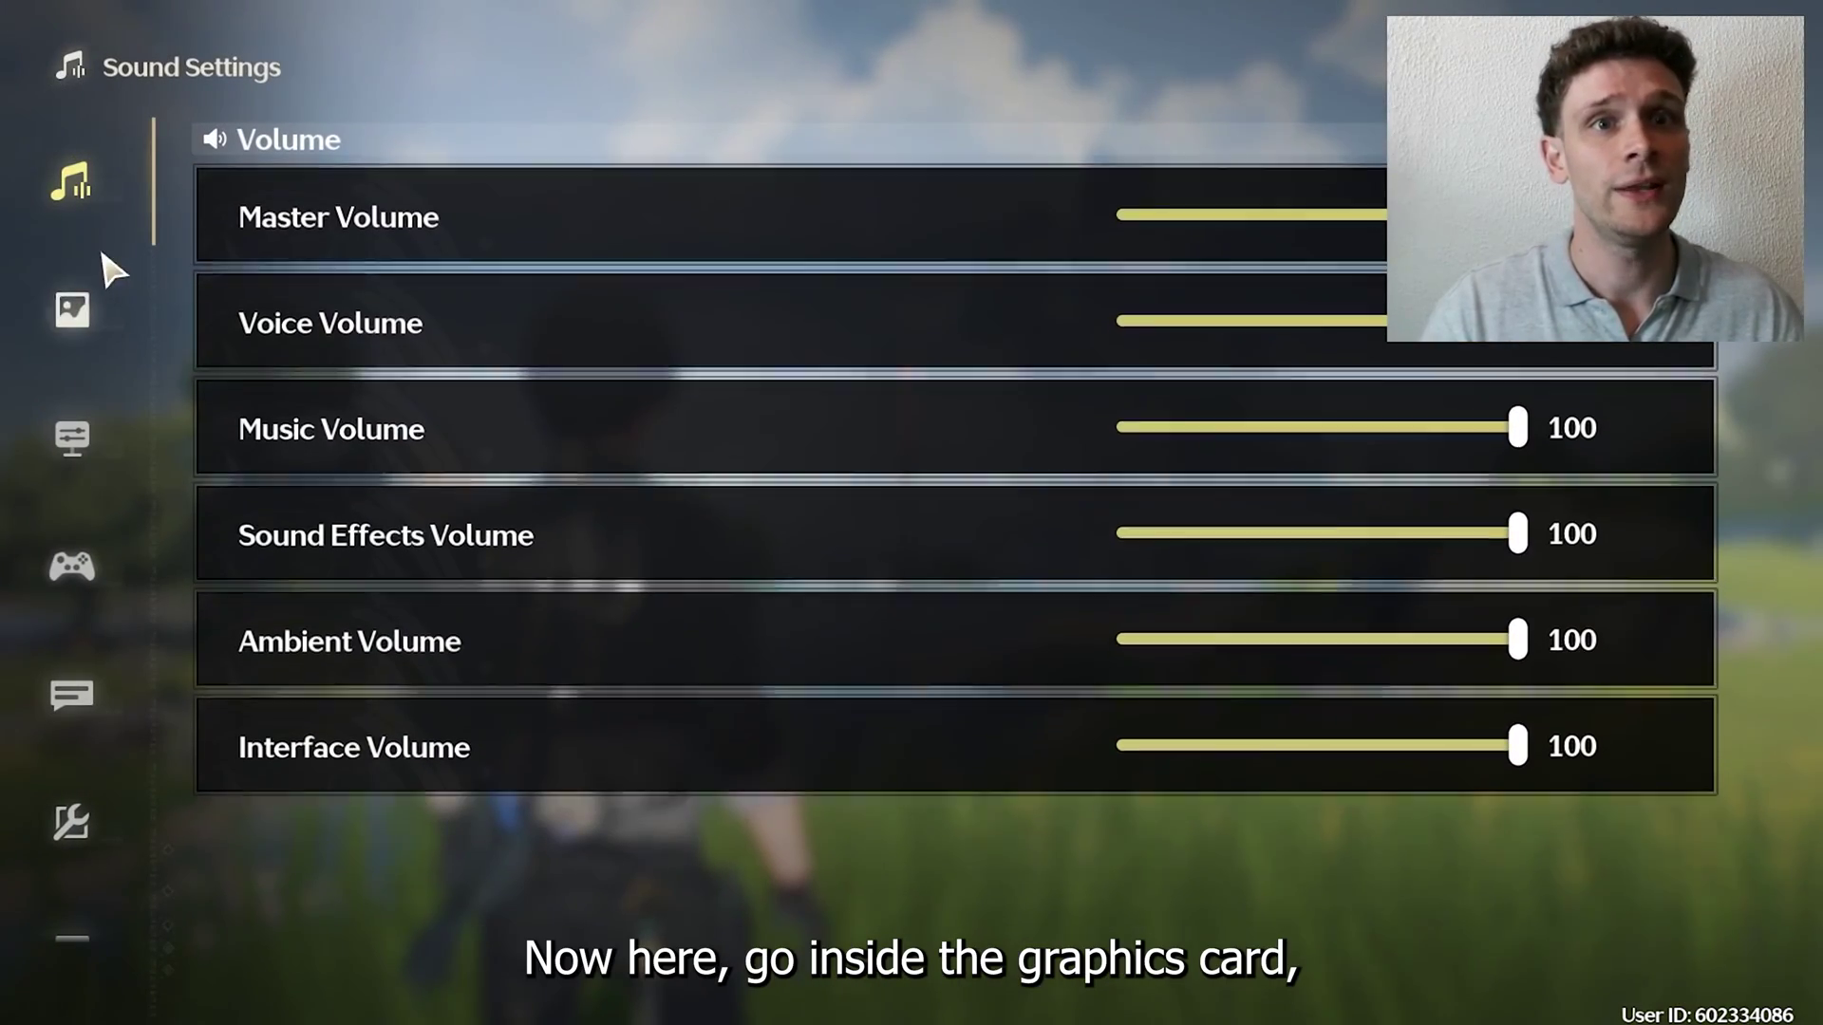
pyautogui.click(72, 309)
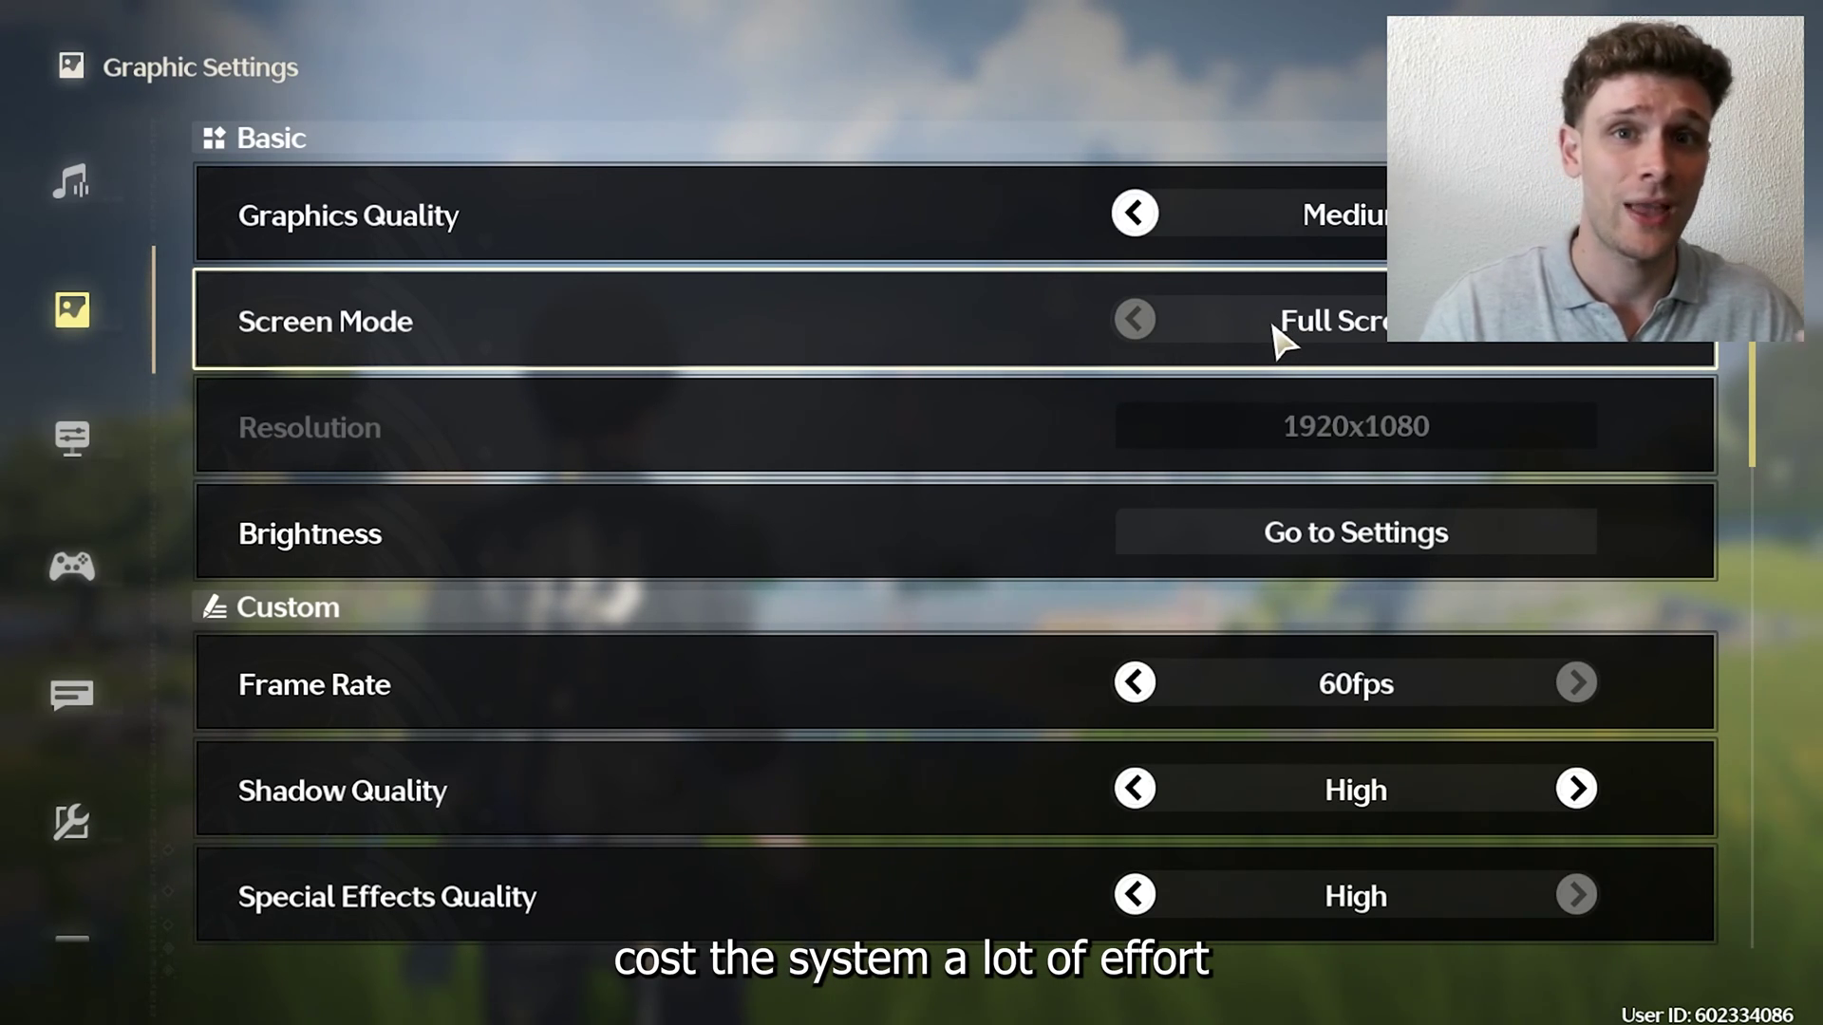
# Step: Set Shadow Quality to Low in the custom graphics options
pyautogui.scroll(-2, 1062, 370)
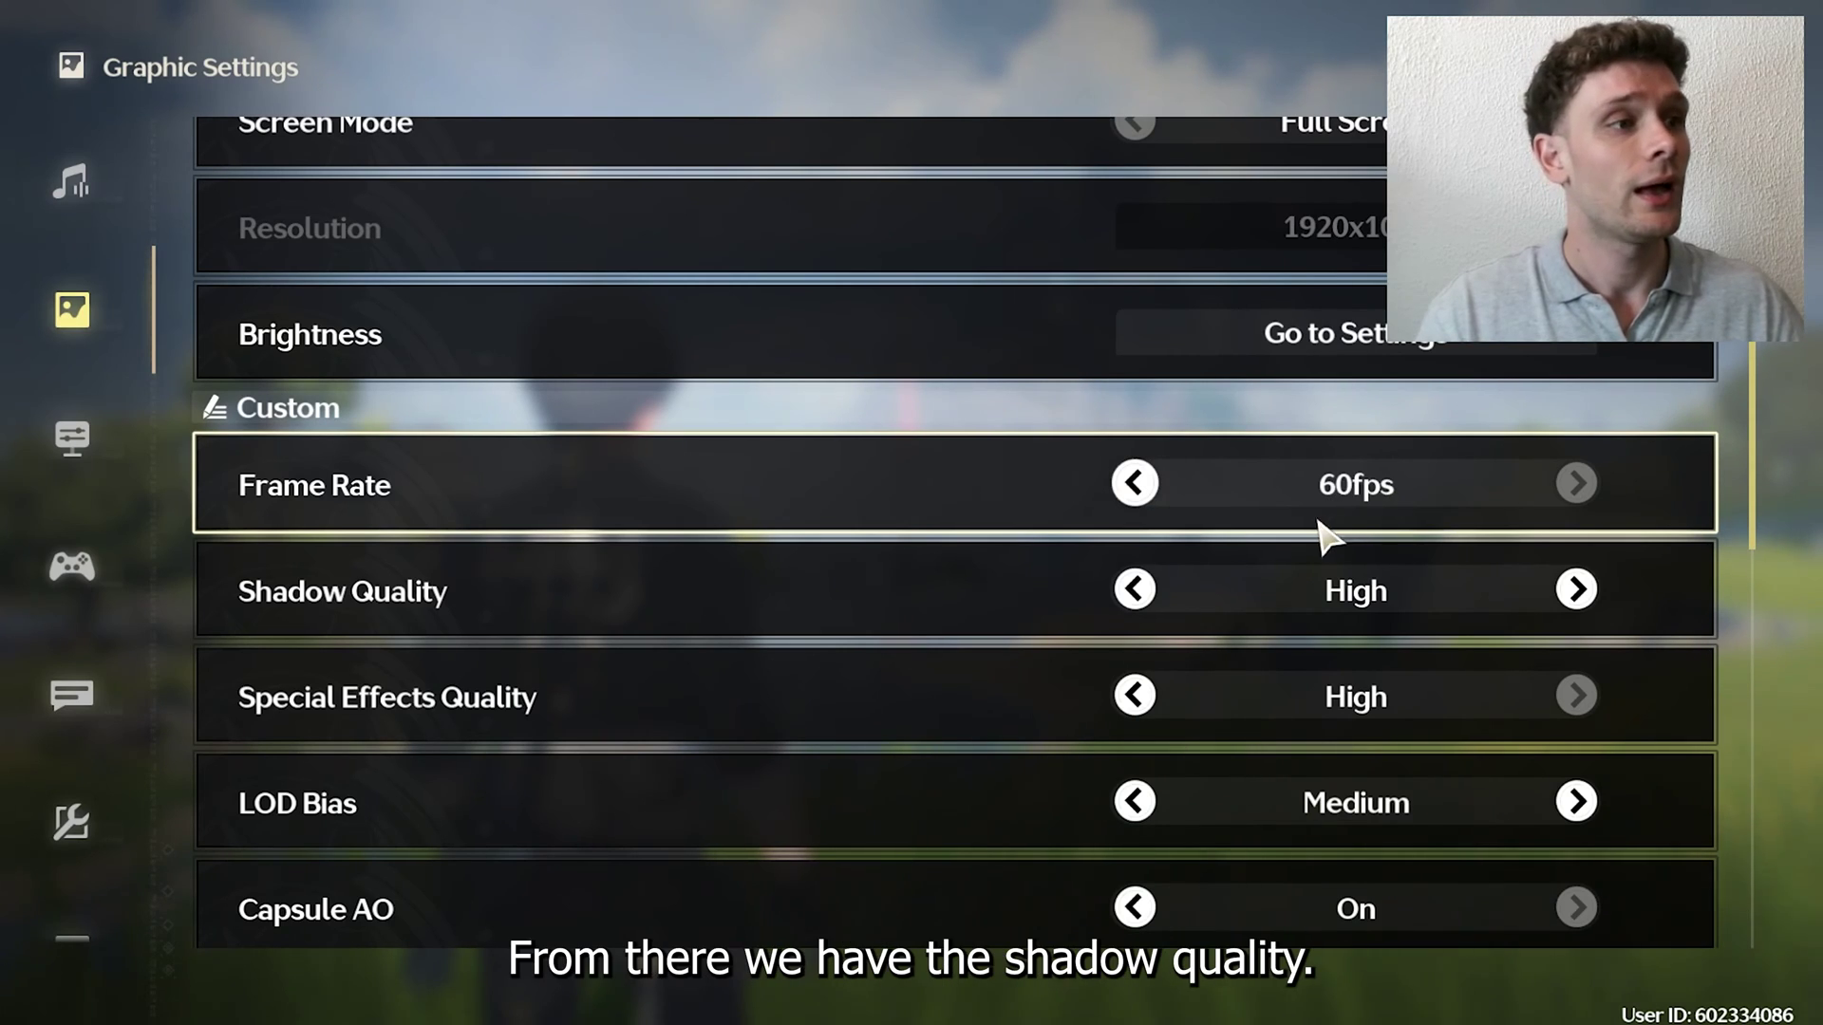
pyautogui.scroll(-1, 866, 542)
pyautogui.click(1133, 537)
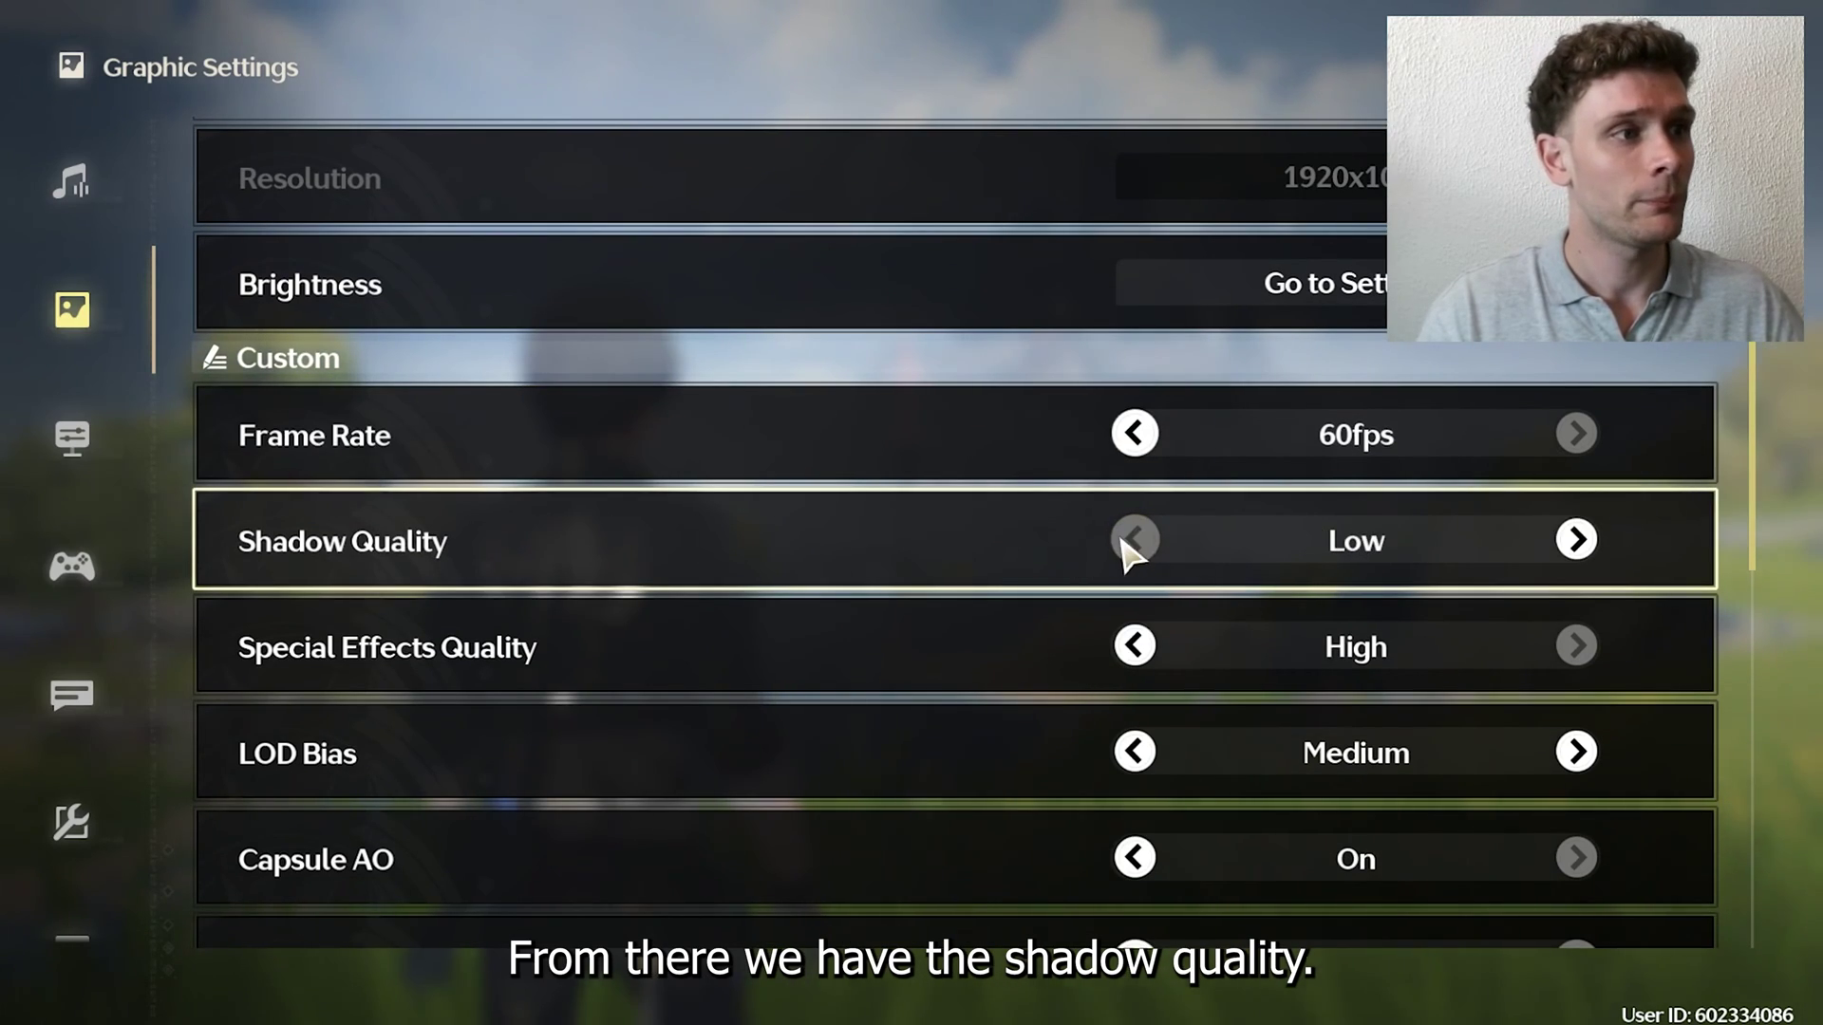
# Step: Set both Special Effects Quality and LOD Bias to Low
pyautogui.scroll(-1, 1106, 584)
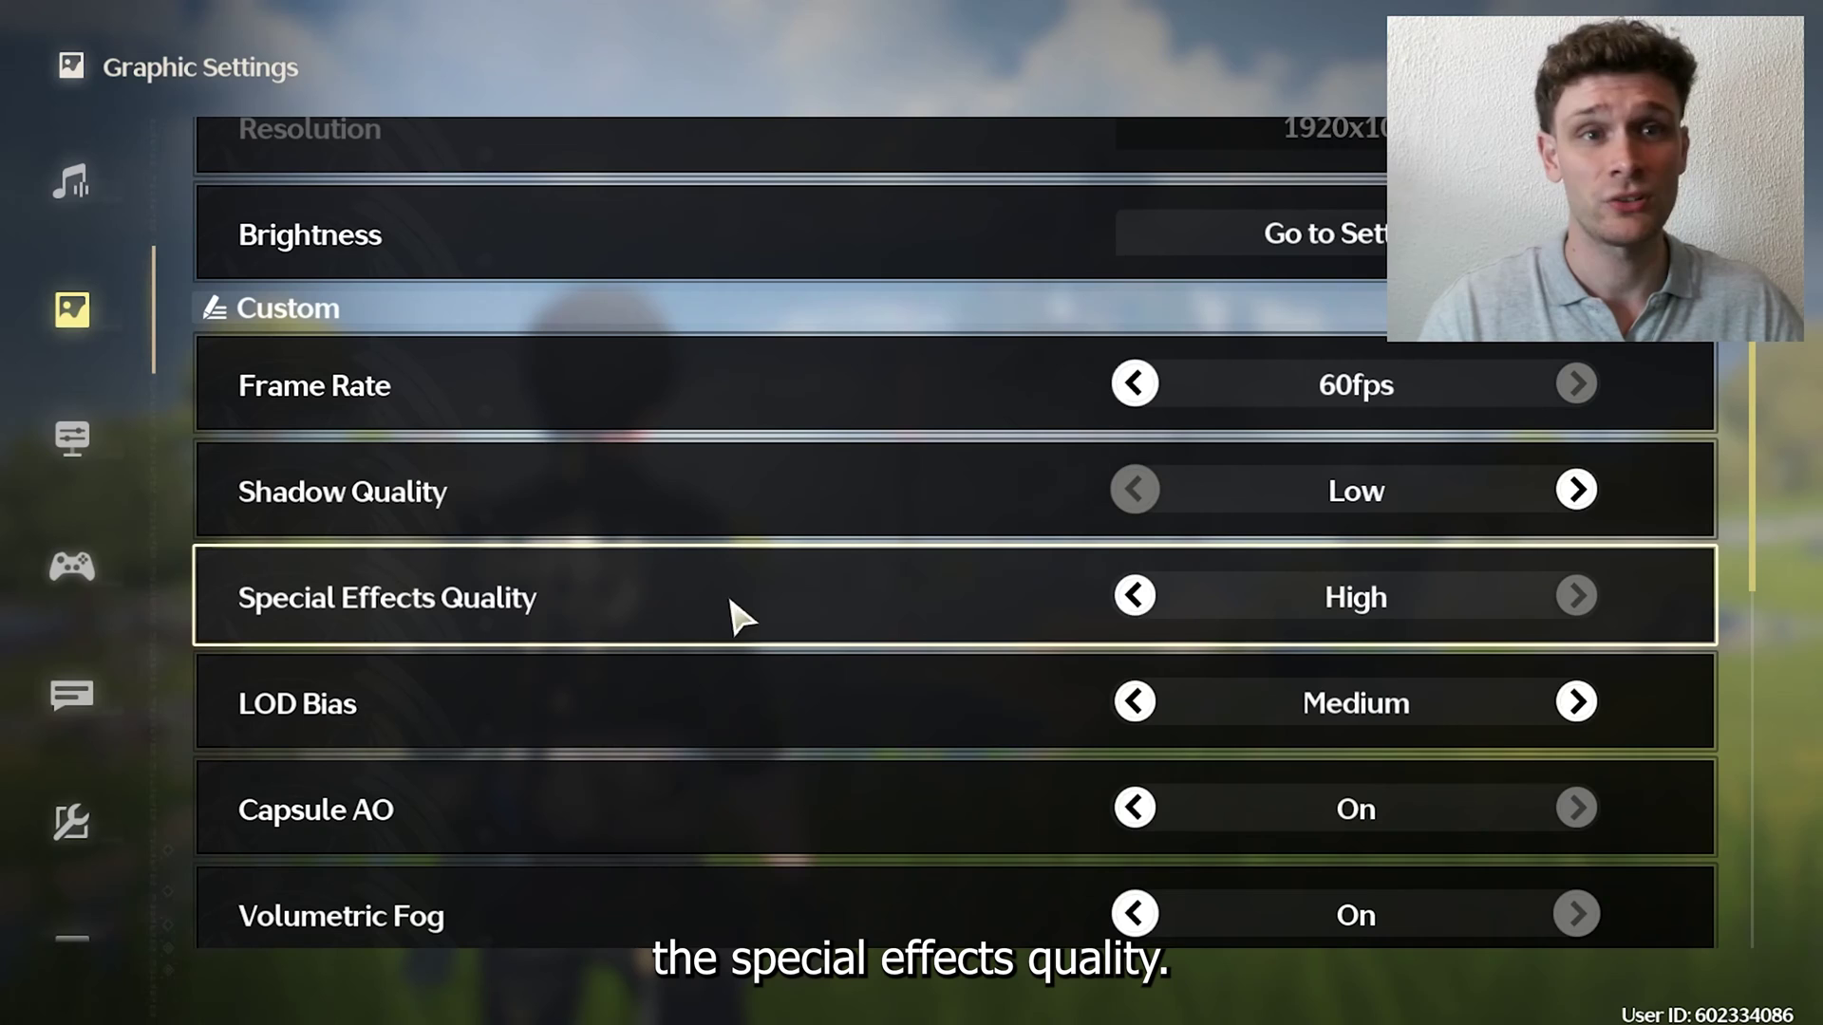
pyautogui.click(1139, 594)
pyautogui.scroll(-1, 1073, 626)
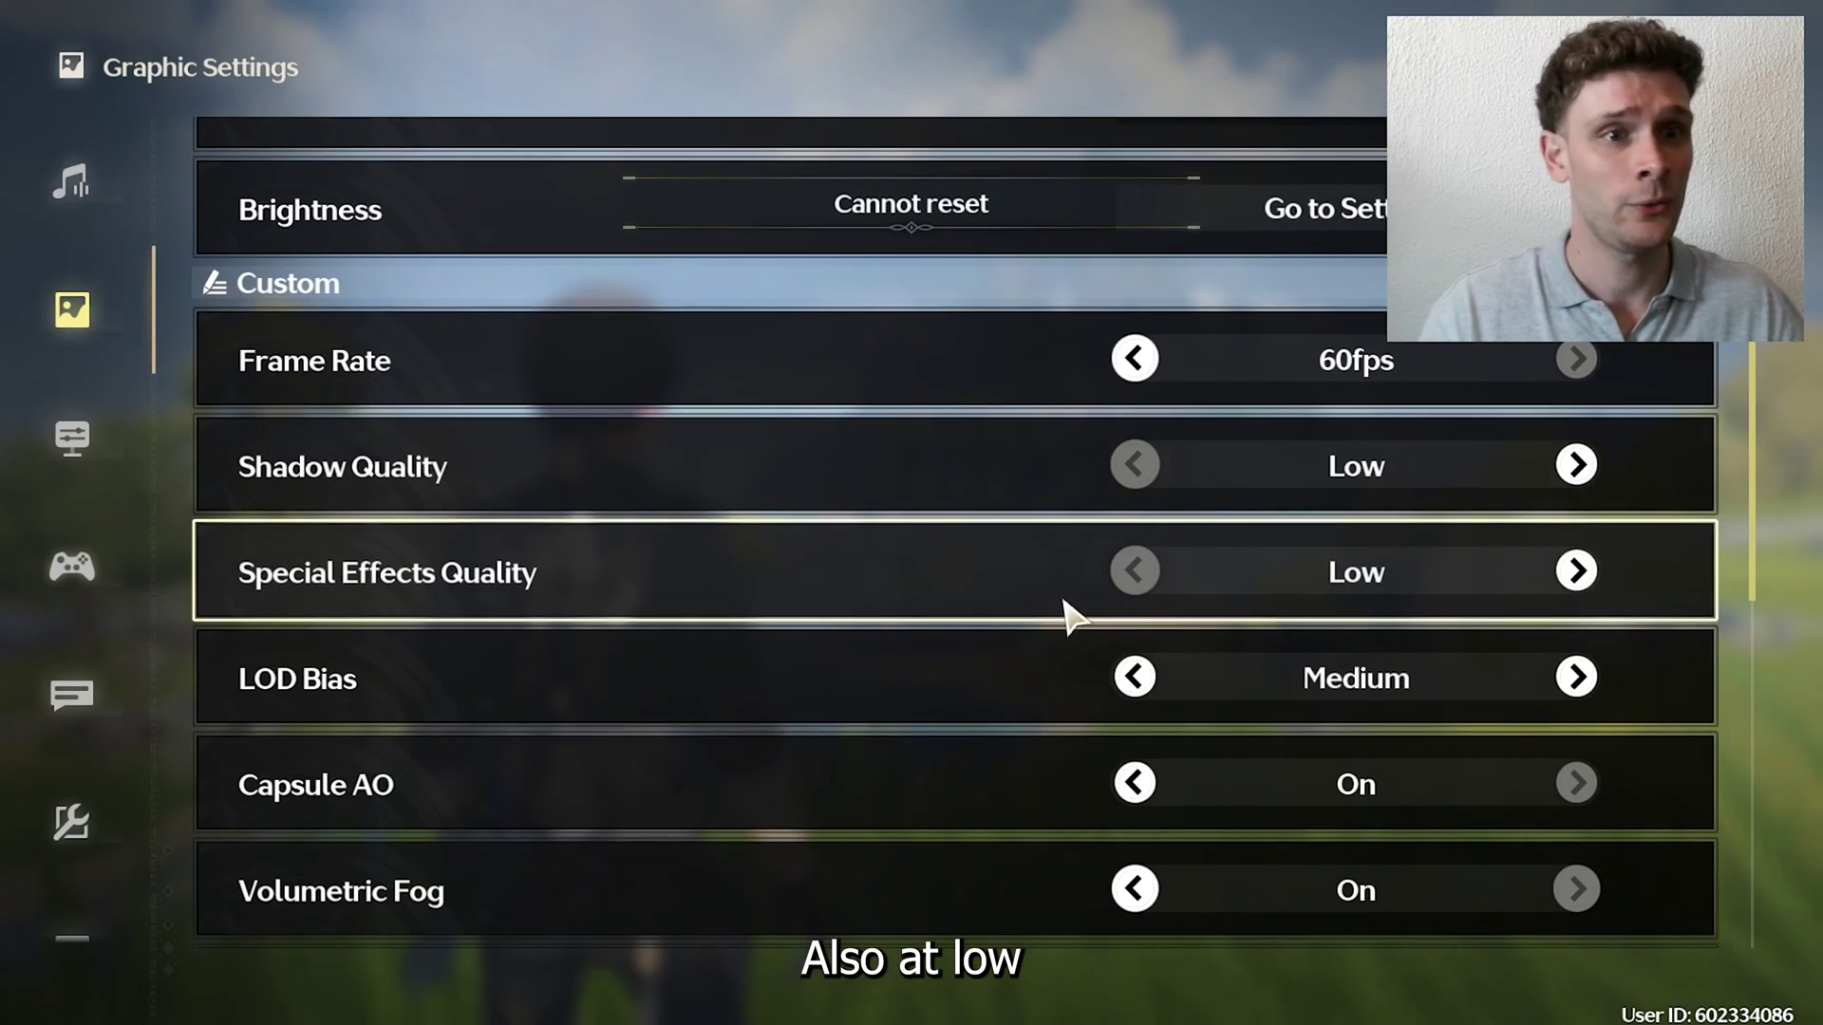
pyautogui.scroll(-1, 1072, 617)
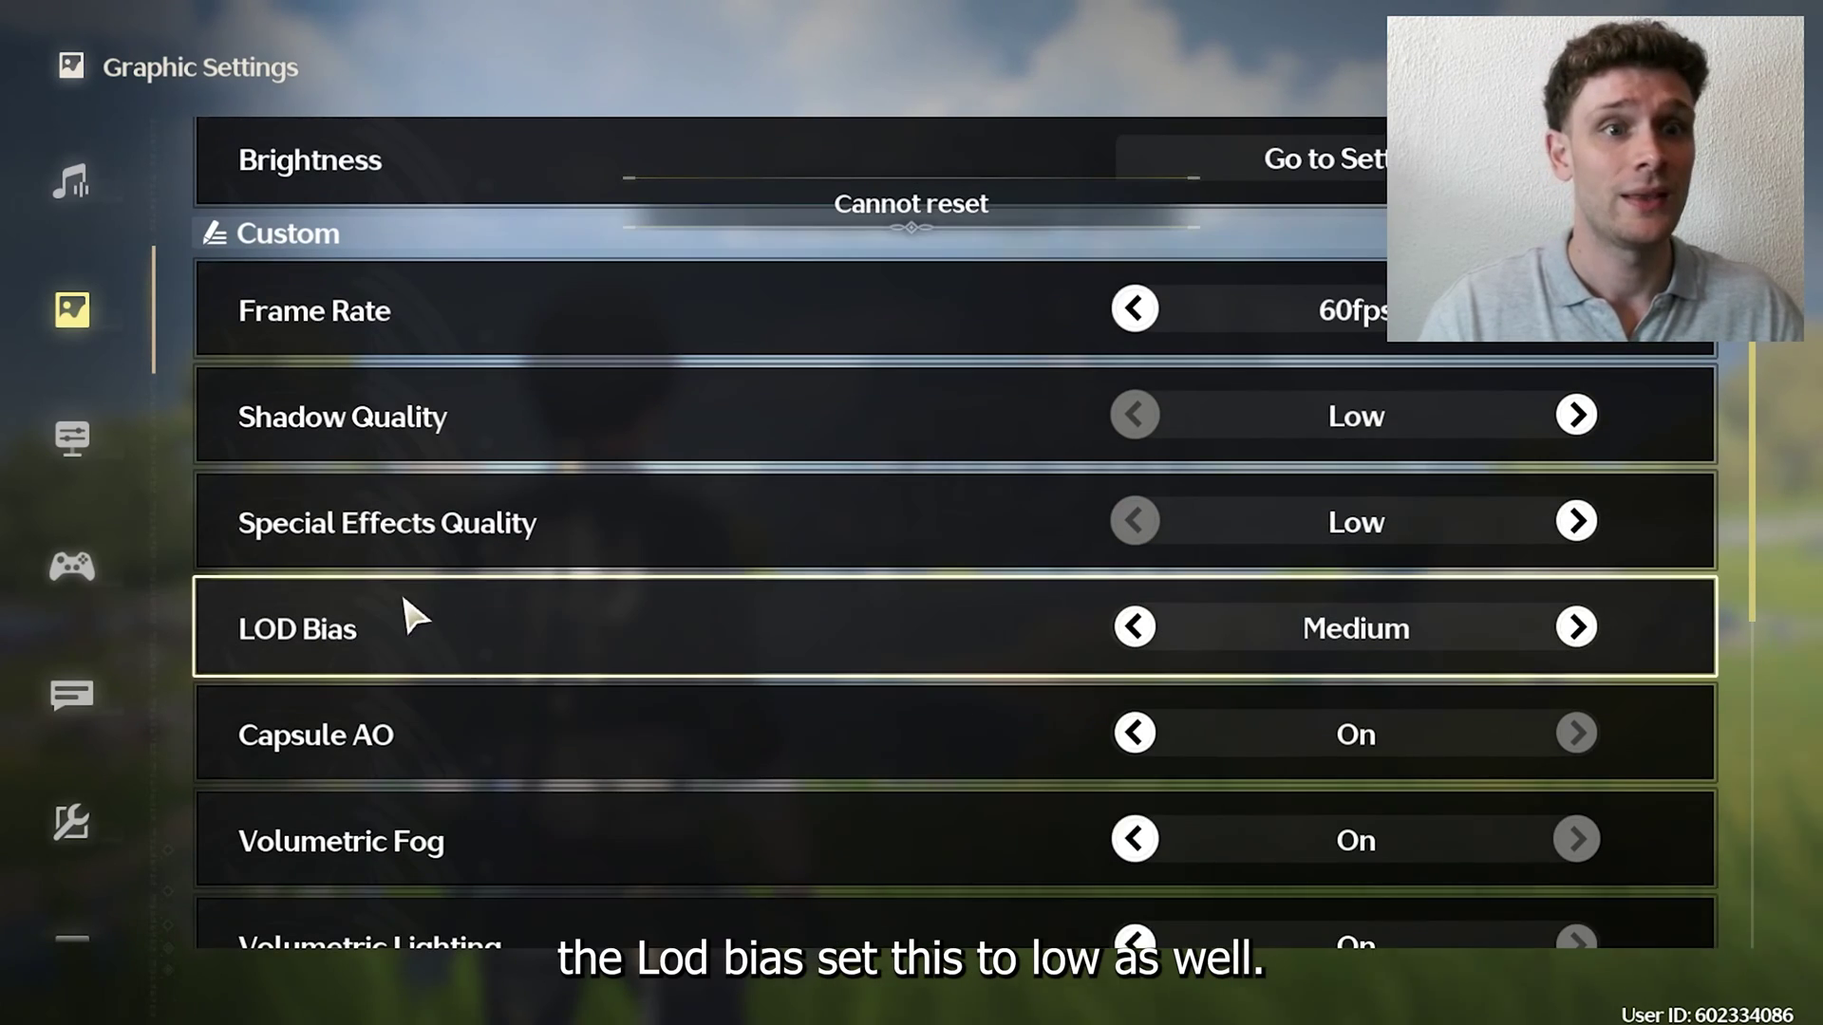
pyautogui.click(1136, 628)
# Step: Turn off Capsule AO and Volumetric Fog
pyautogui.scroll(-2, 987, 619)
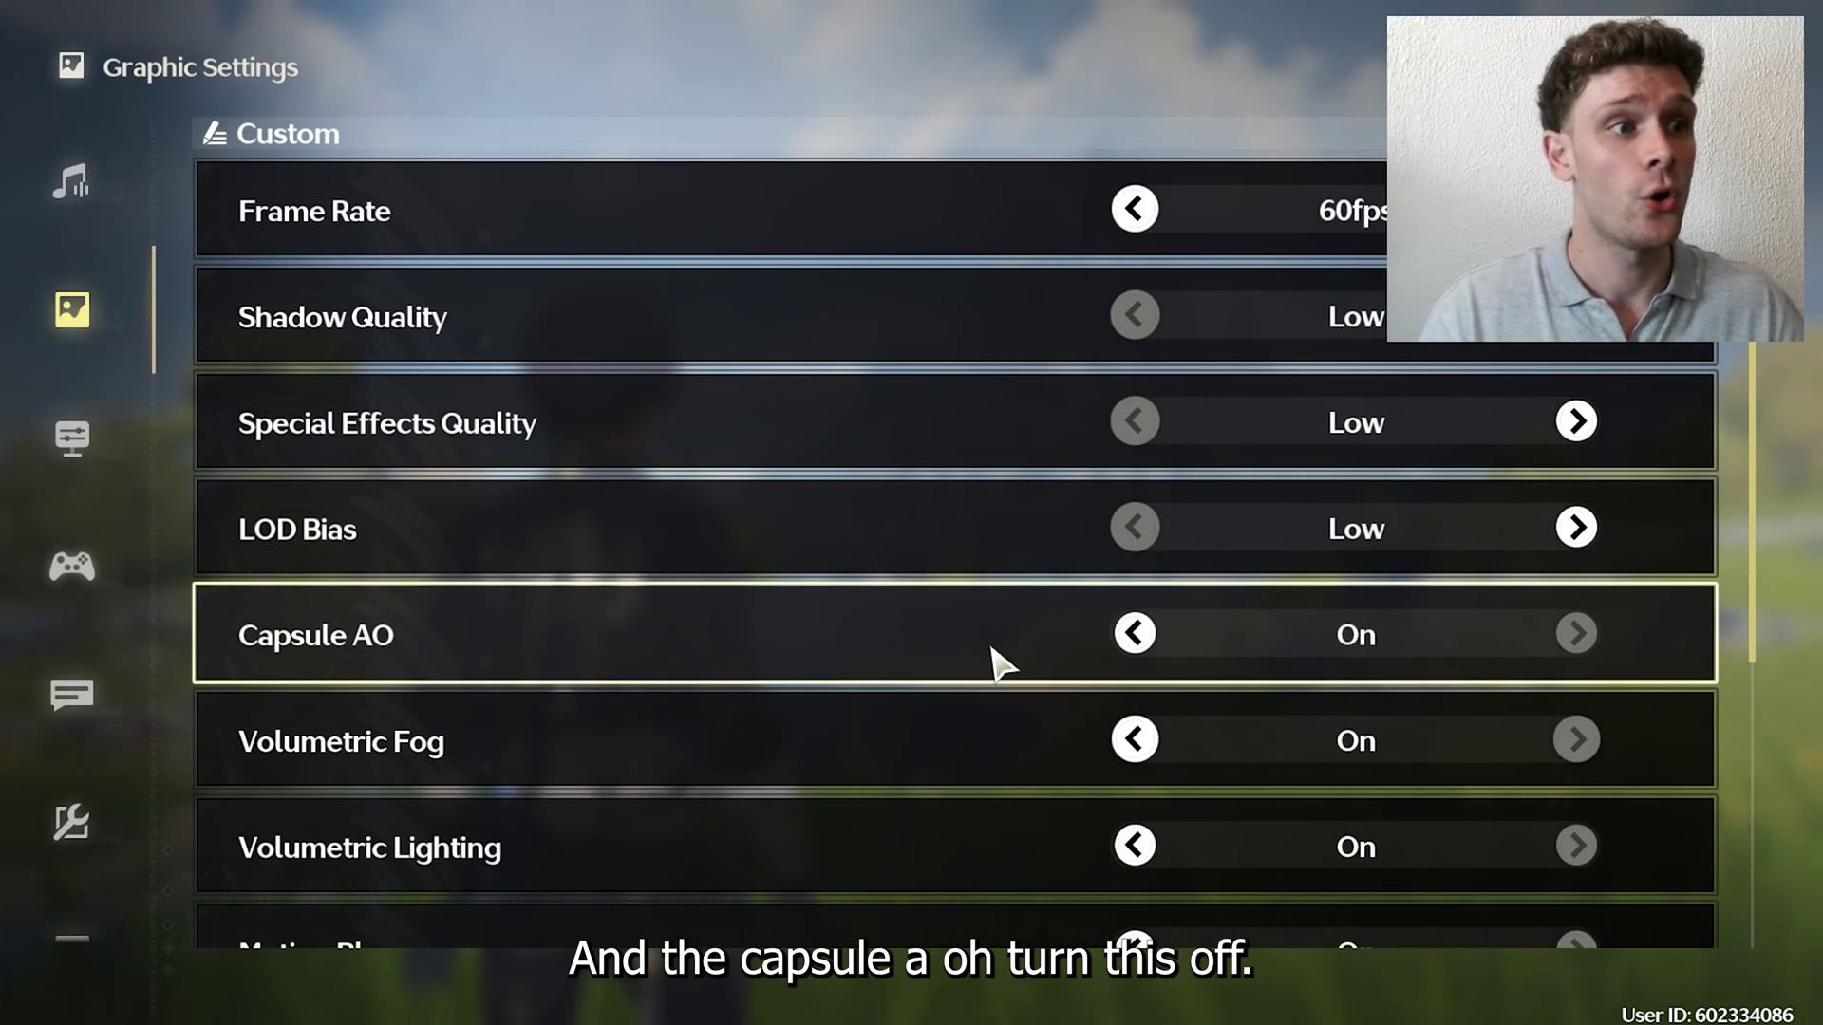
pyautogui.click(1128, 646)
pyautogui.scroll(-1, 1030, 624)
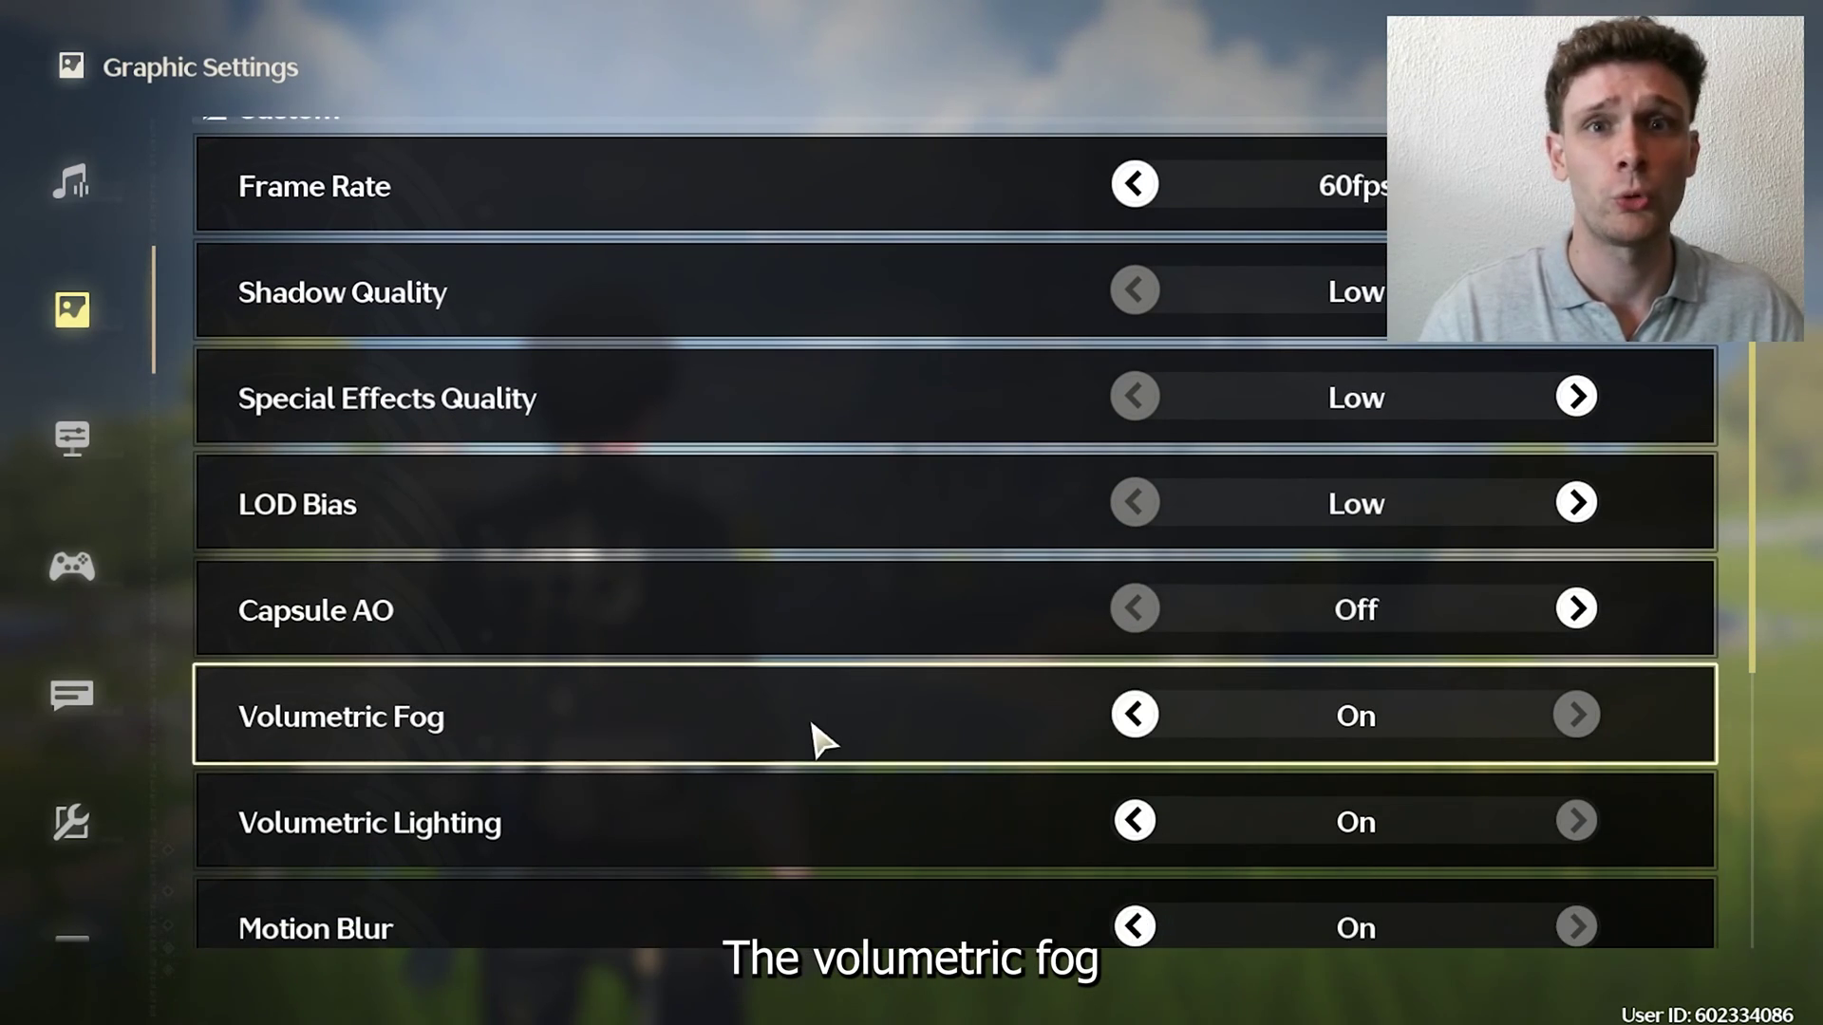
pyautogui.click(1135, 715)
# Step: Turn off Volumetric Lighting and Motion Blur
pyautogui.scroll(-1, 911, 684)
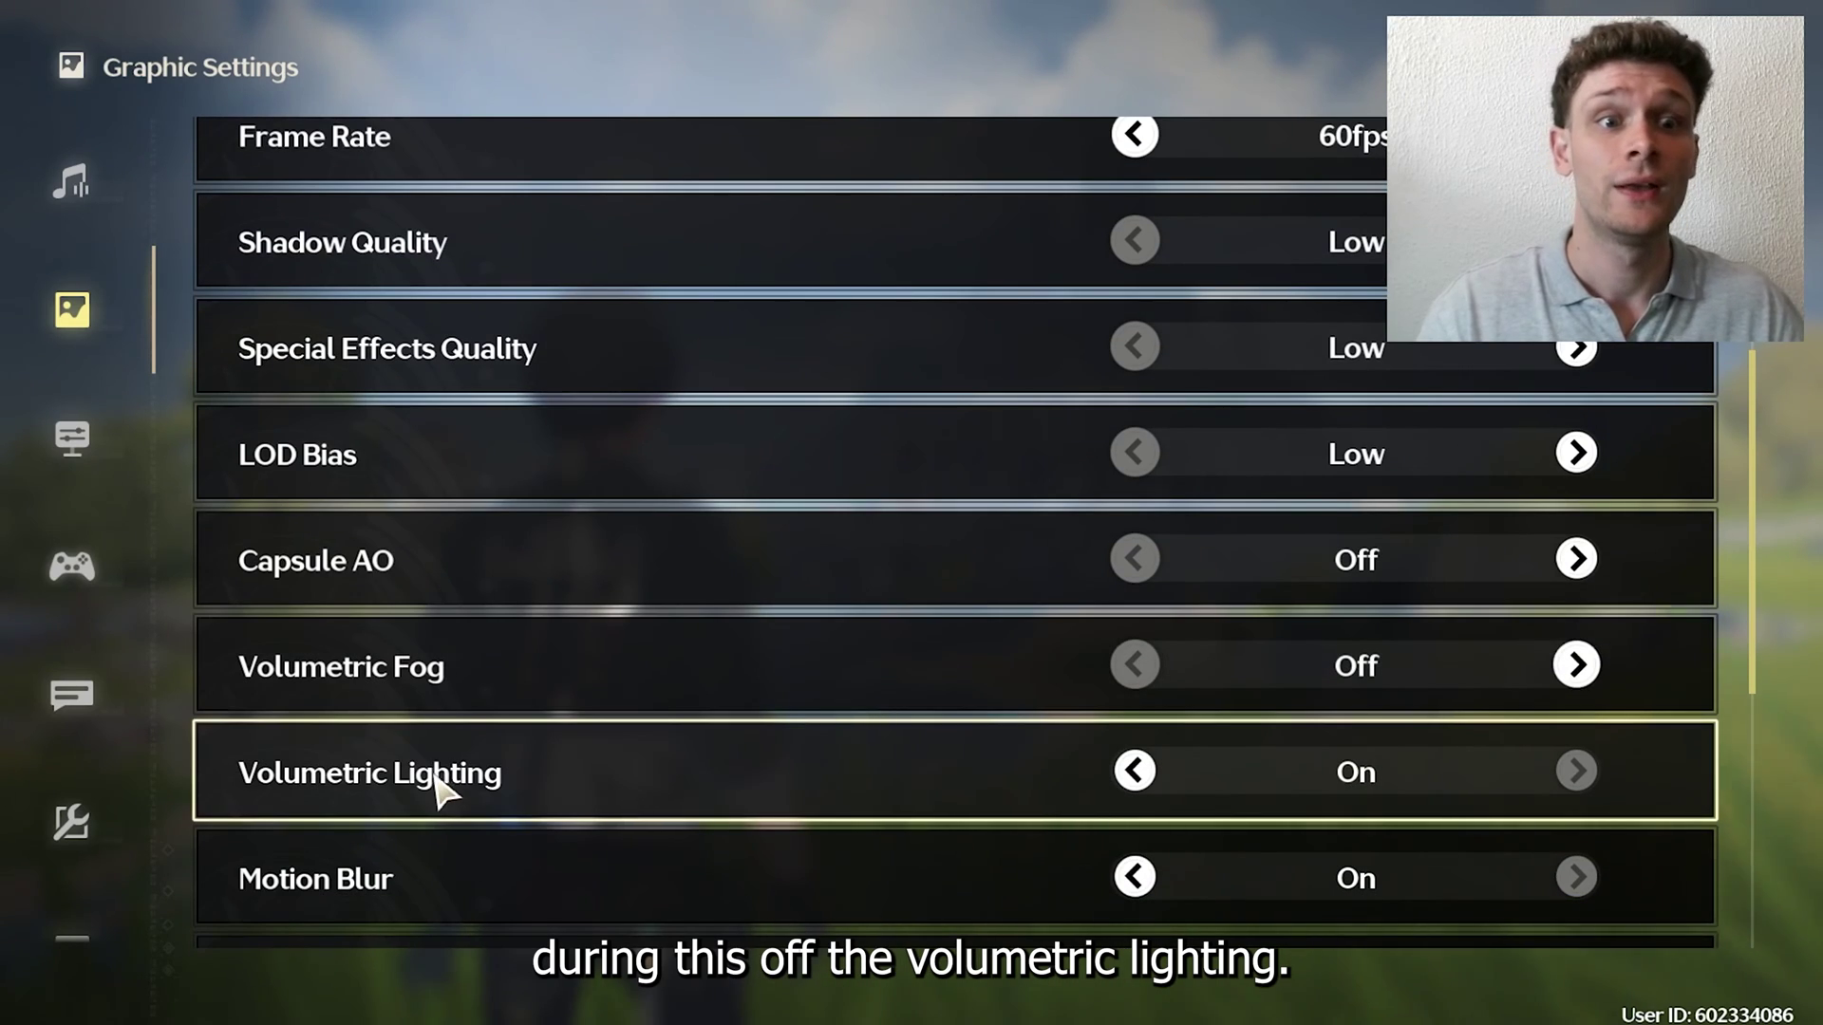
pyautogui.click(1142, 771)
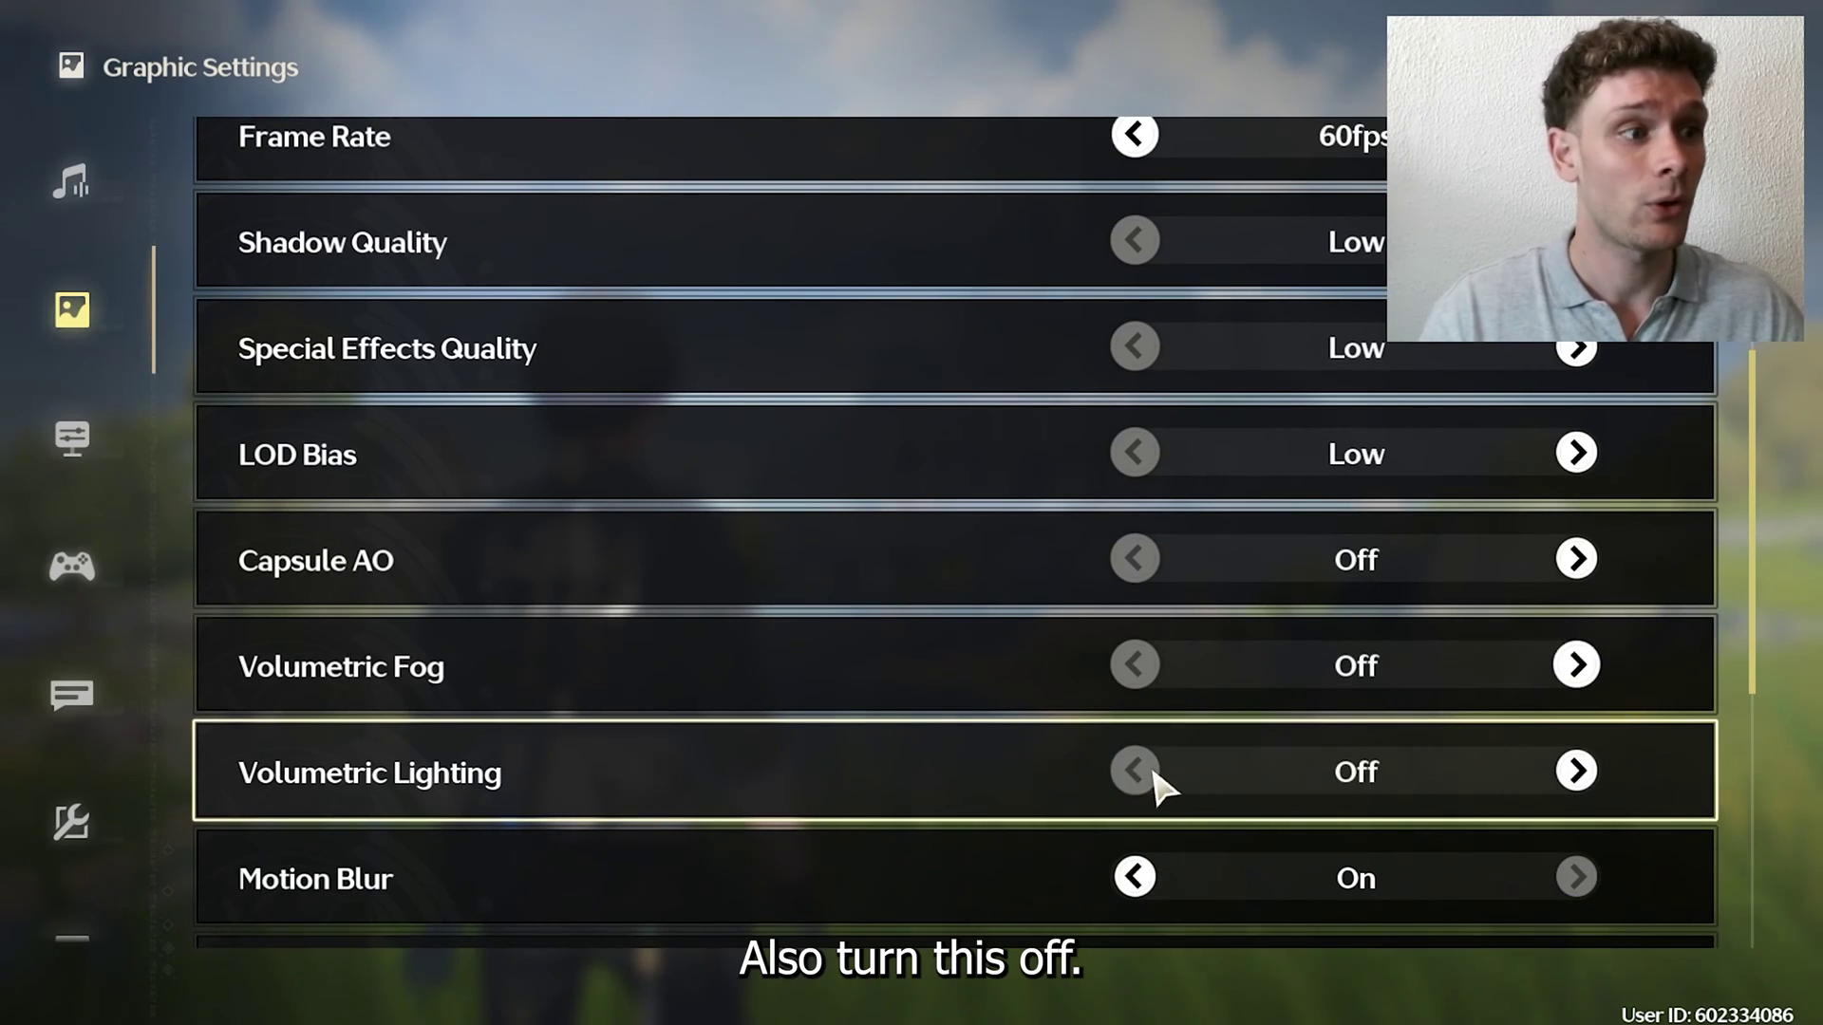
pyautogui.scroll(-1, 993, 743)
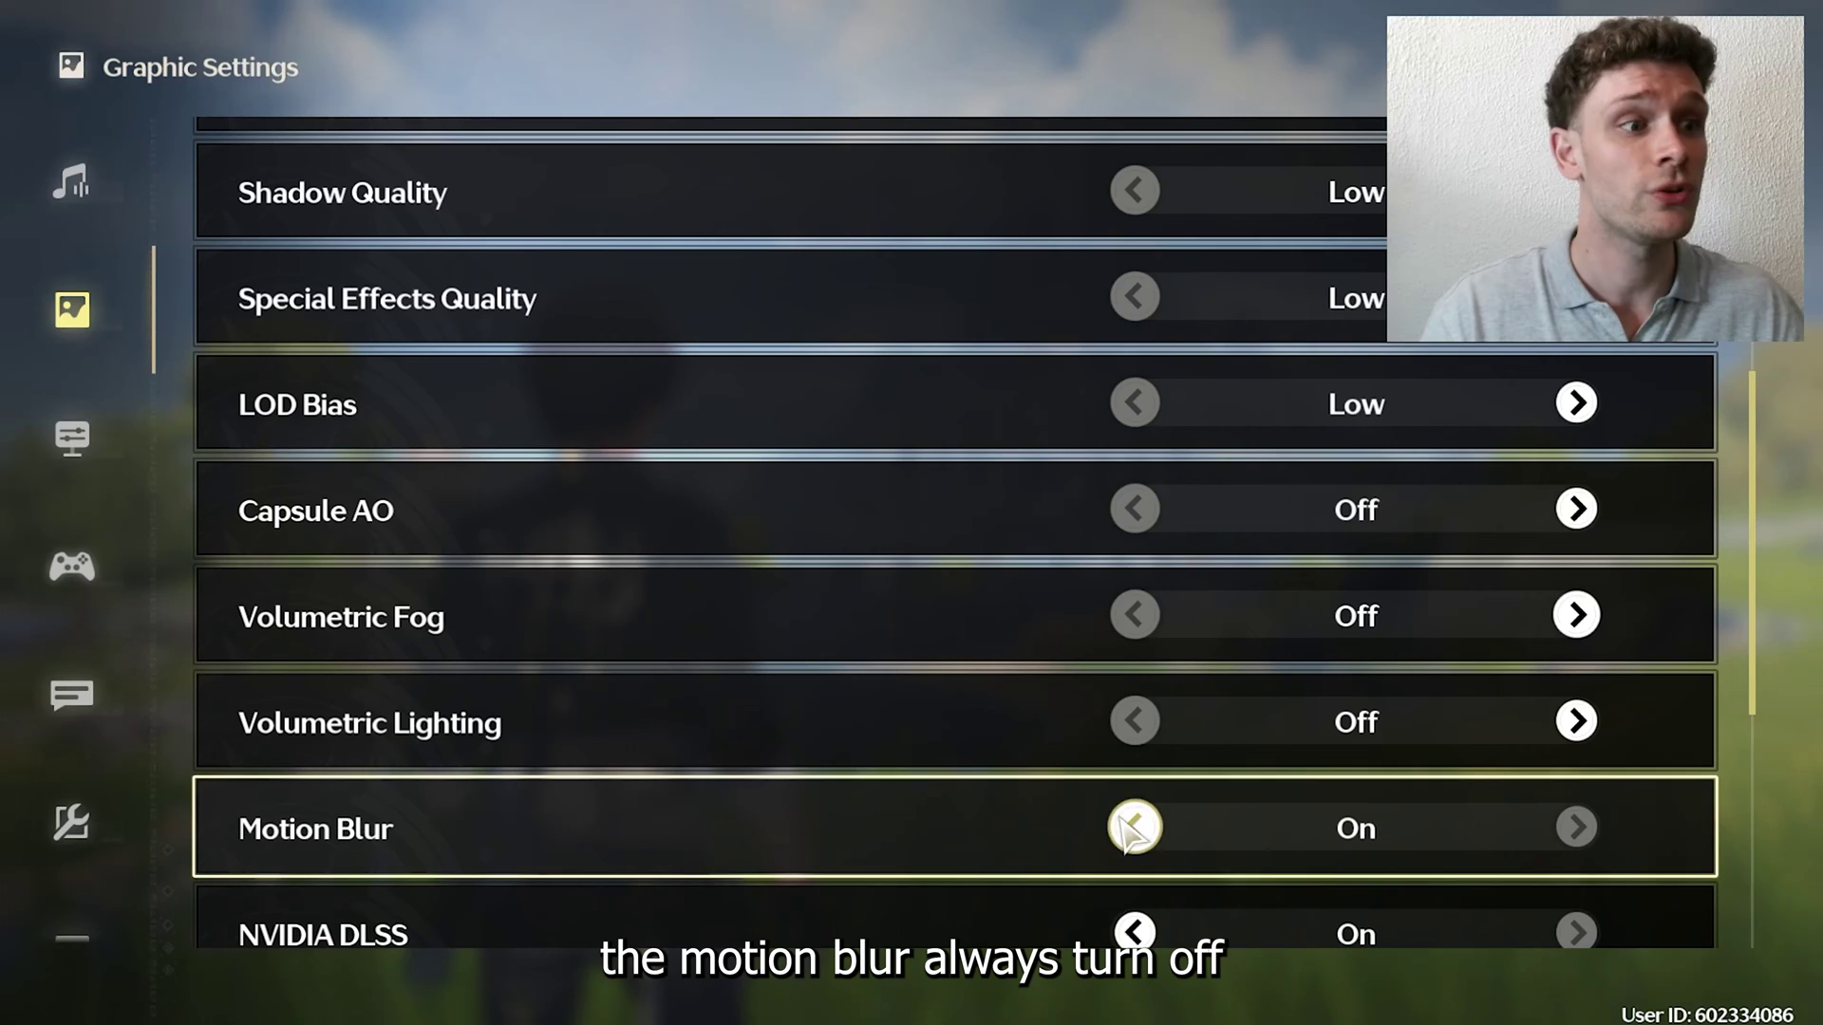
pyautogui.click(1133, 826)
pyautogui.scroll(-3, 1016, 731)
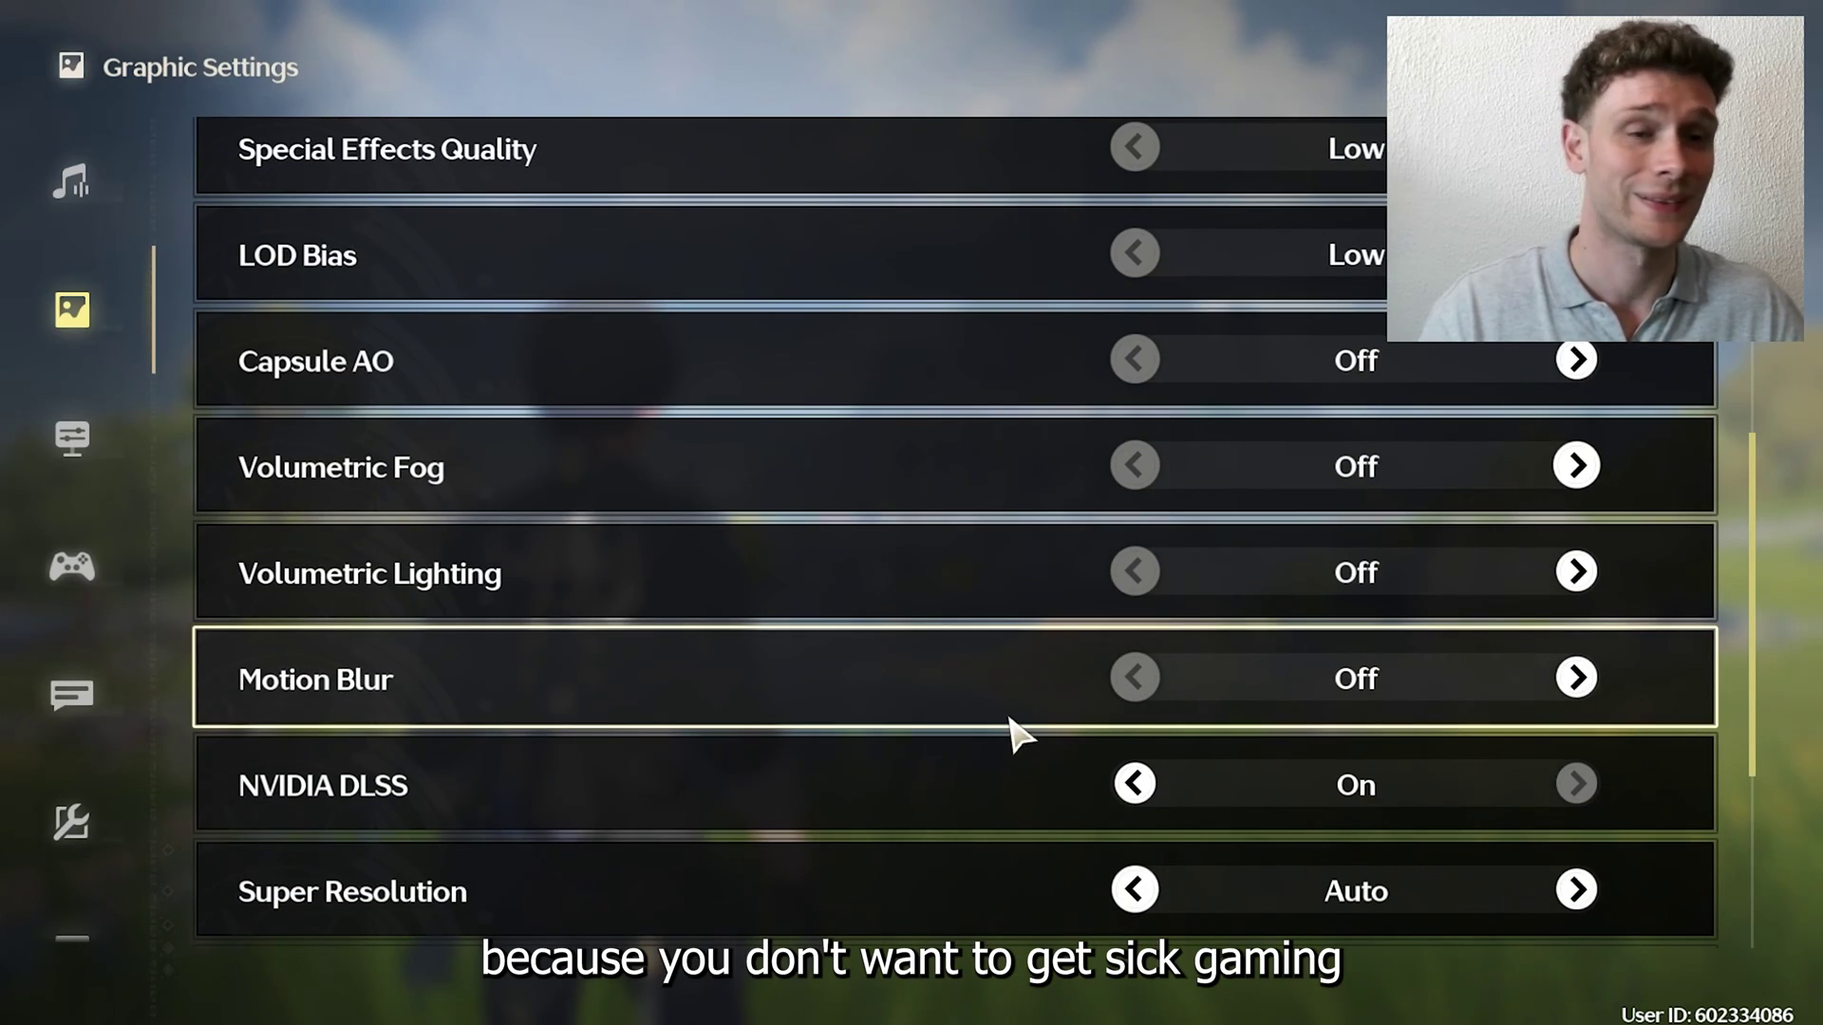
pyautogui.scroll(-1, 1021, 733)
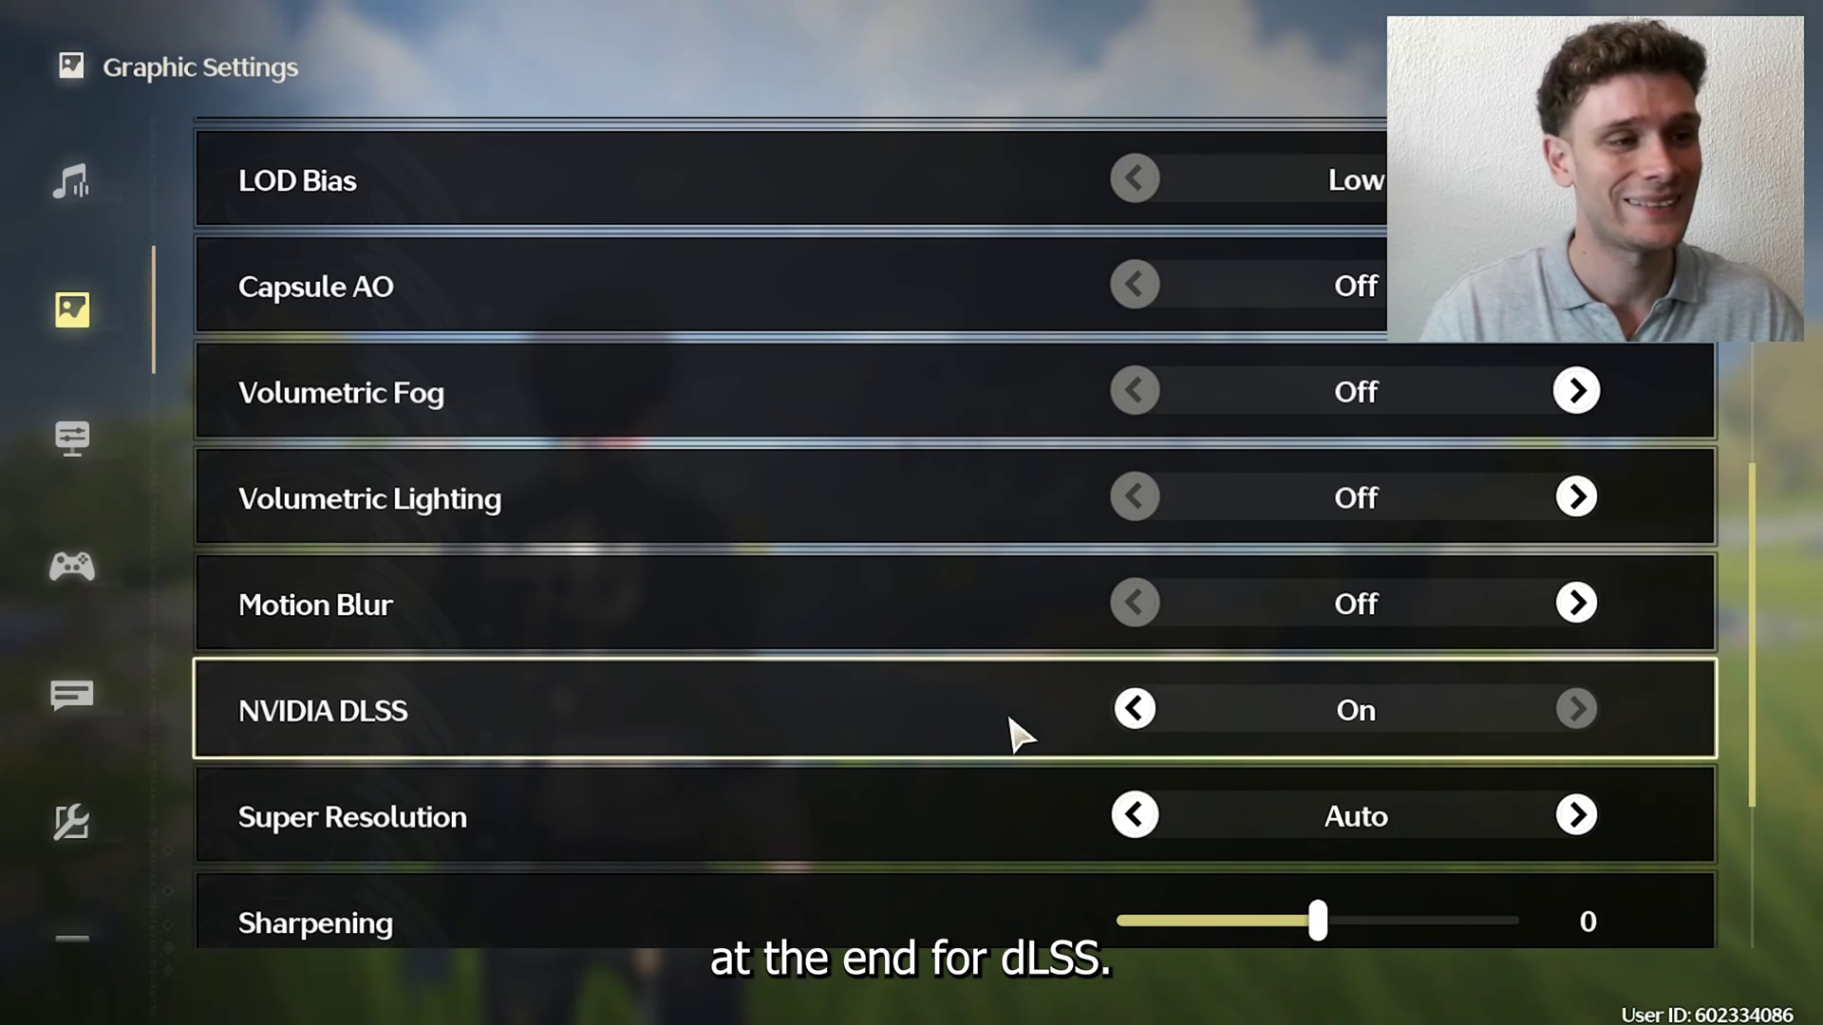
pyautogui.click(1132, 710)
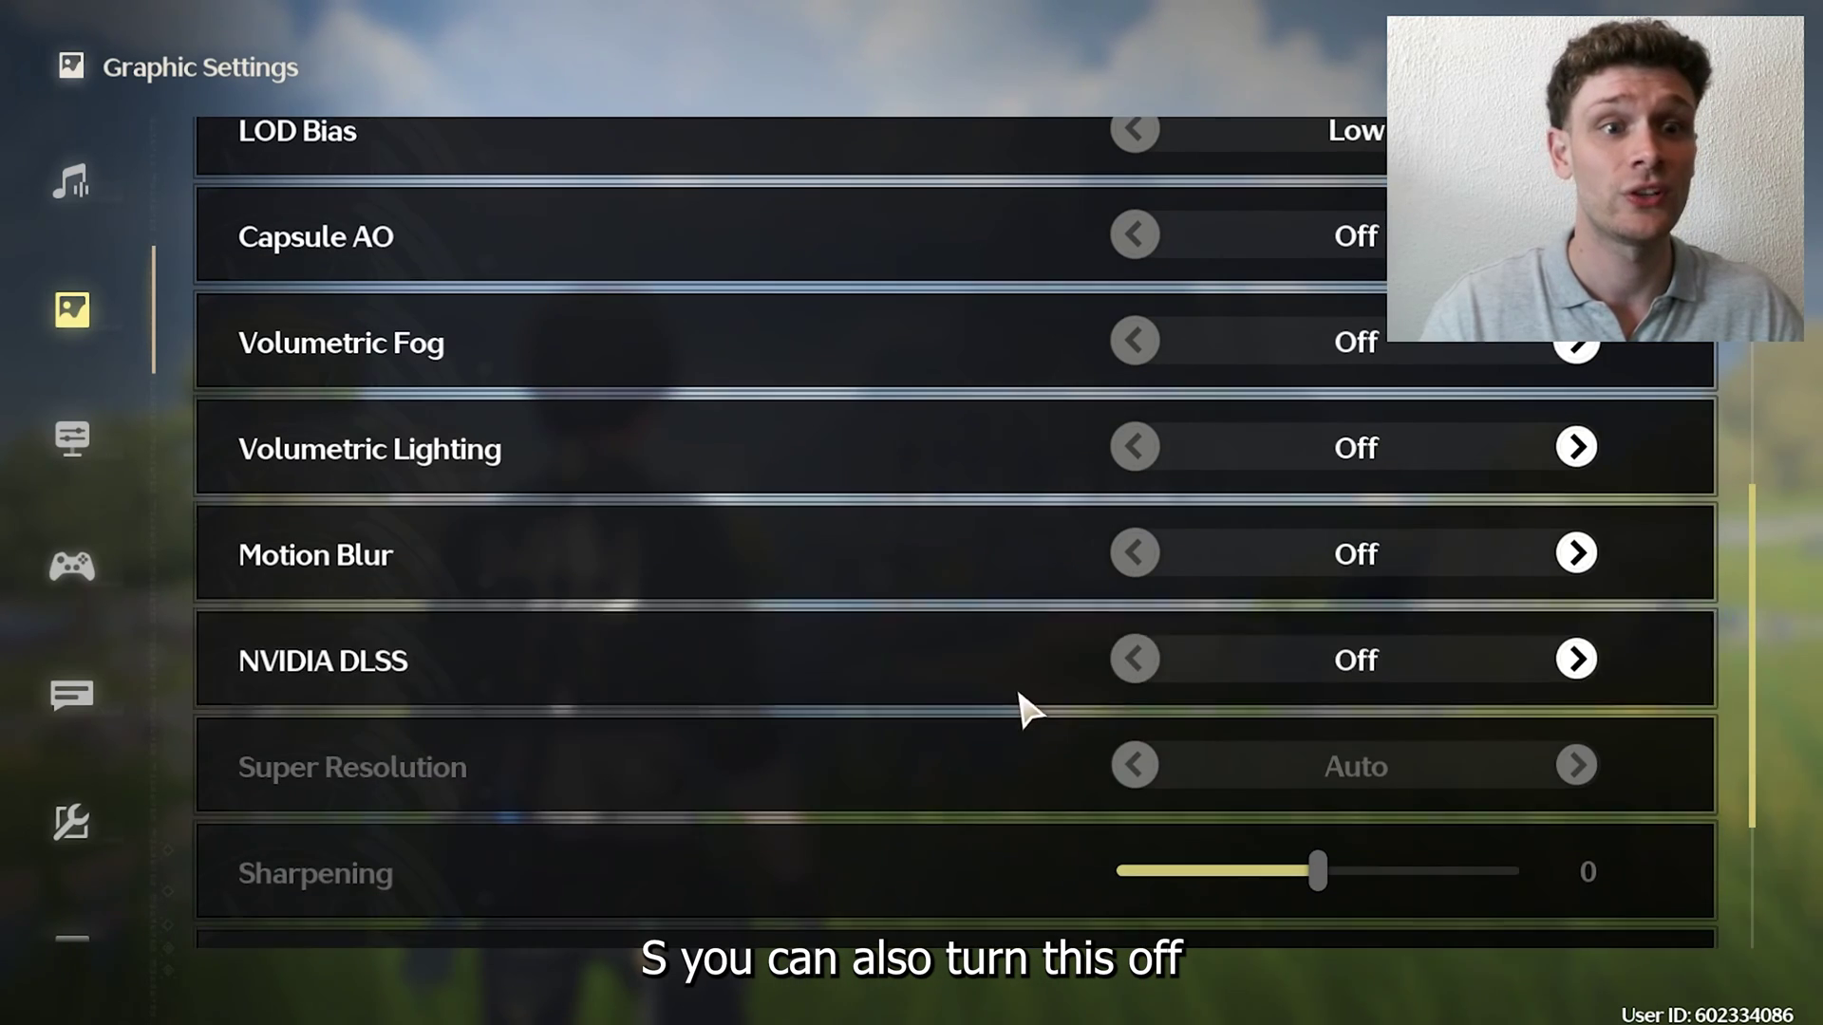
pyautogui.scroll(-2, 978, 731)
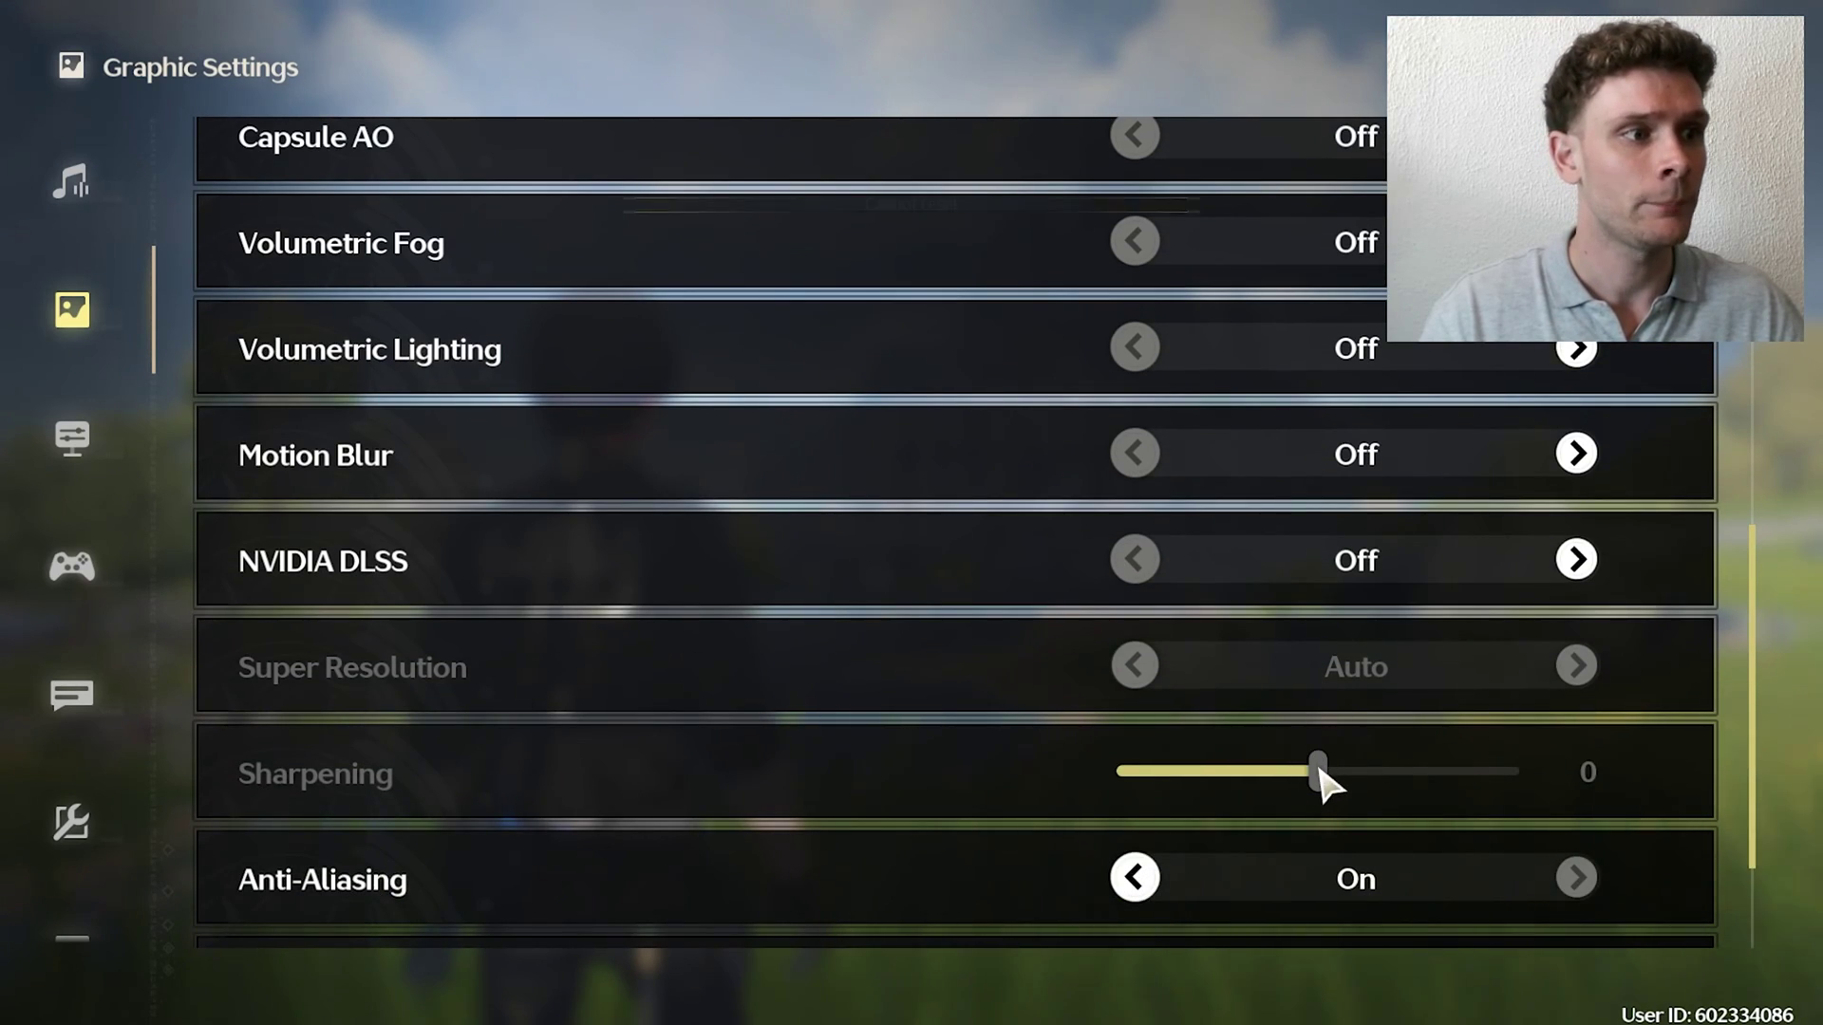
pyautogui.click(1319, 771)
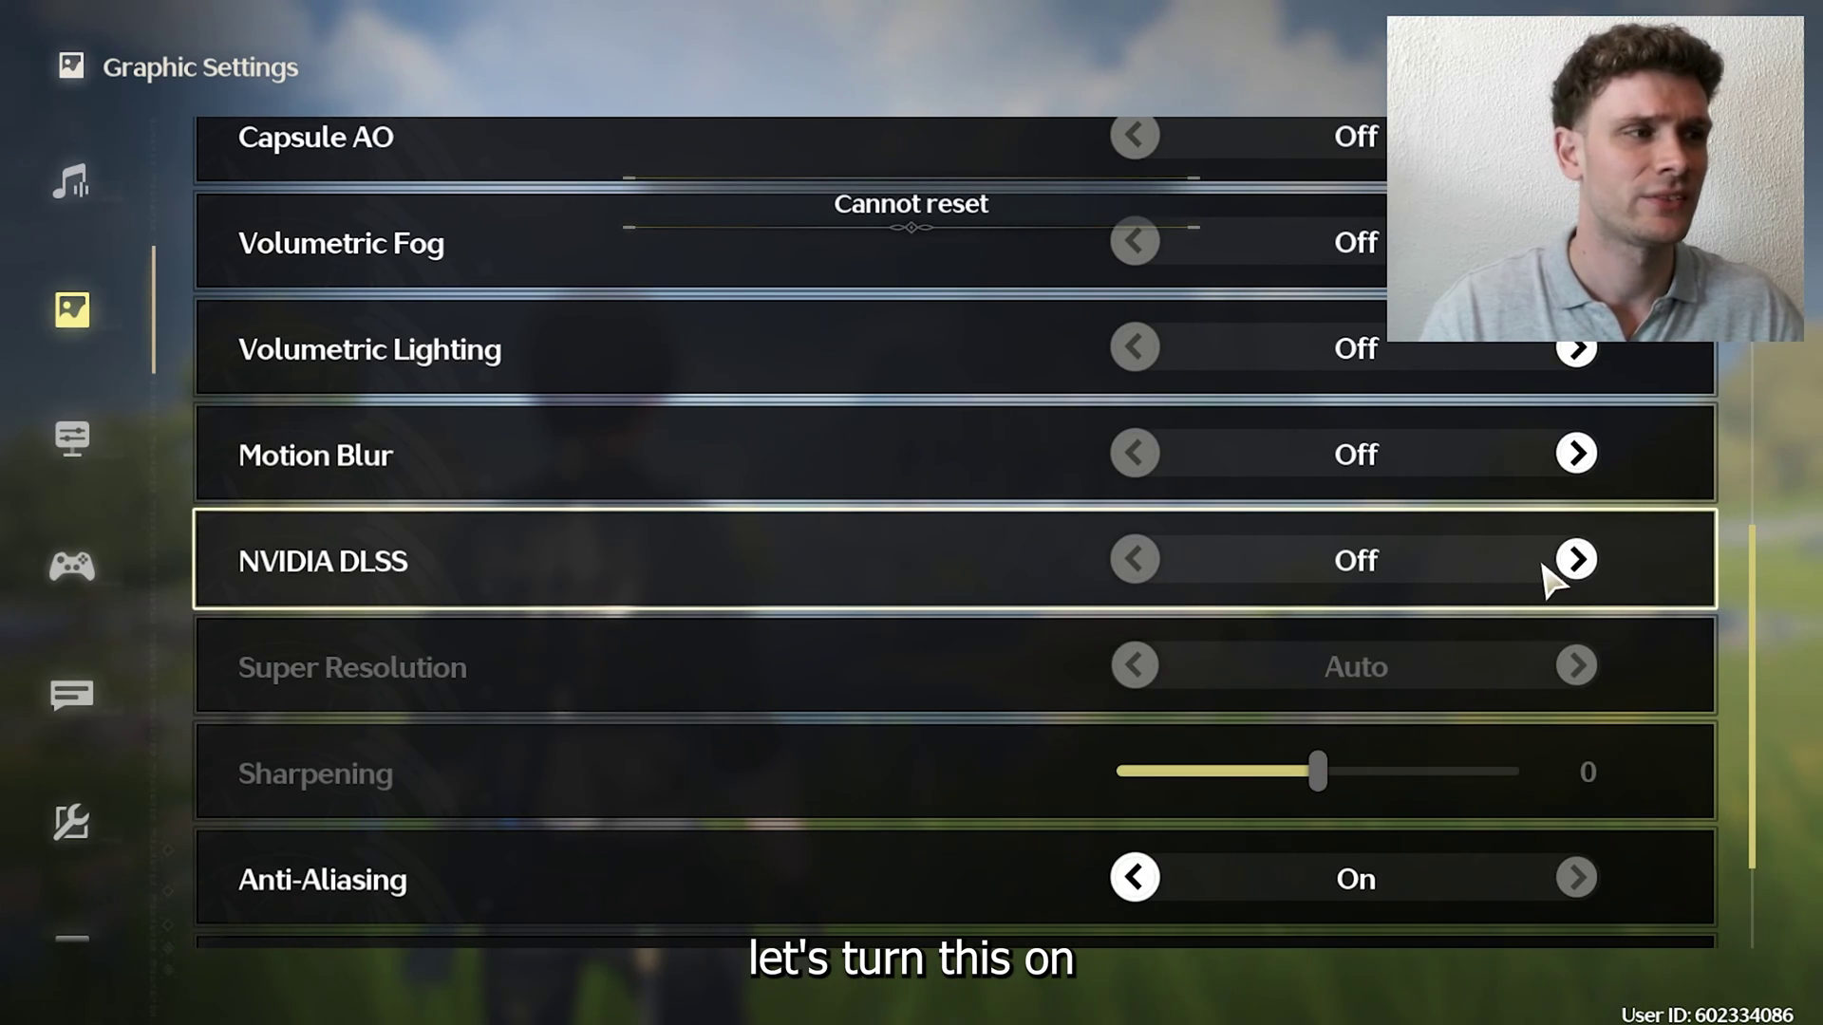
pyautogui.click(1576, 559)
# Step: Set Sharpening to -0.2 and turn V-Sync off
pyautogui.moveTo(1328, 771); pyautogui.dragTo(1288, 761)
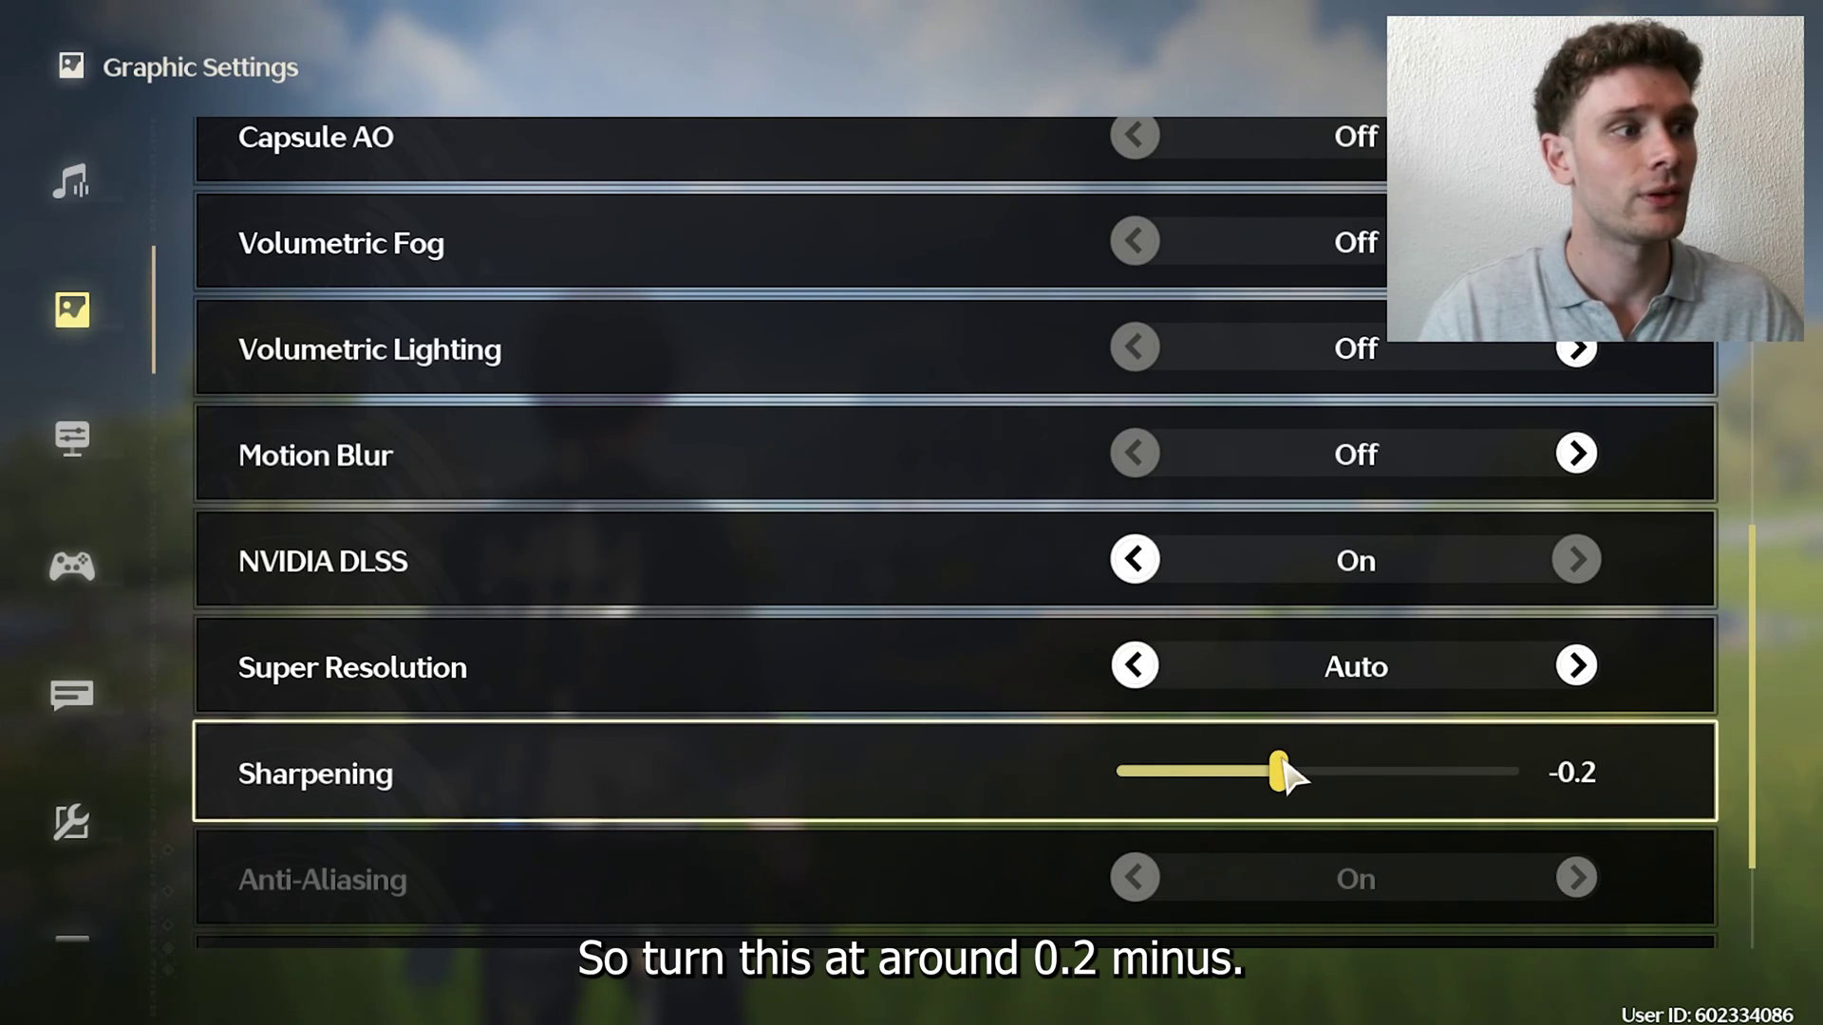
pyautogui.scroll(-2, 1192, 767)
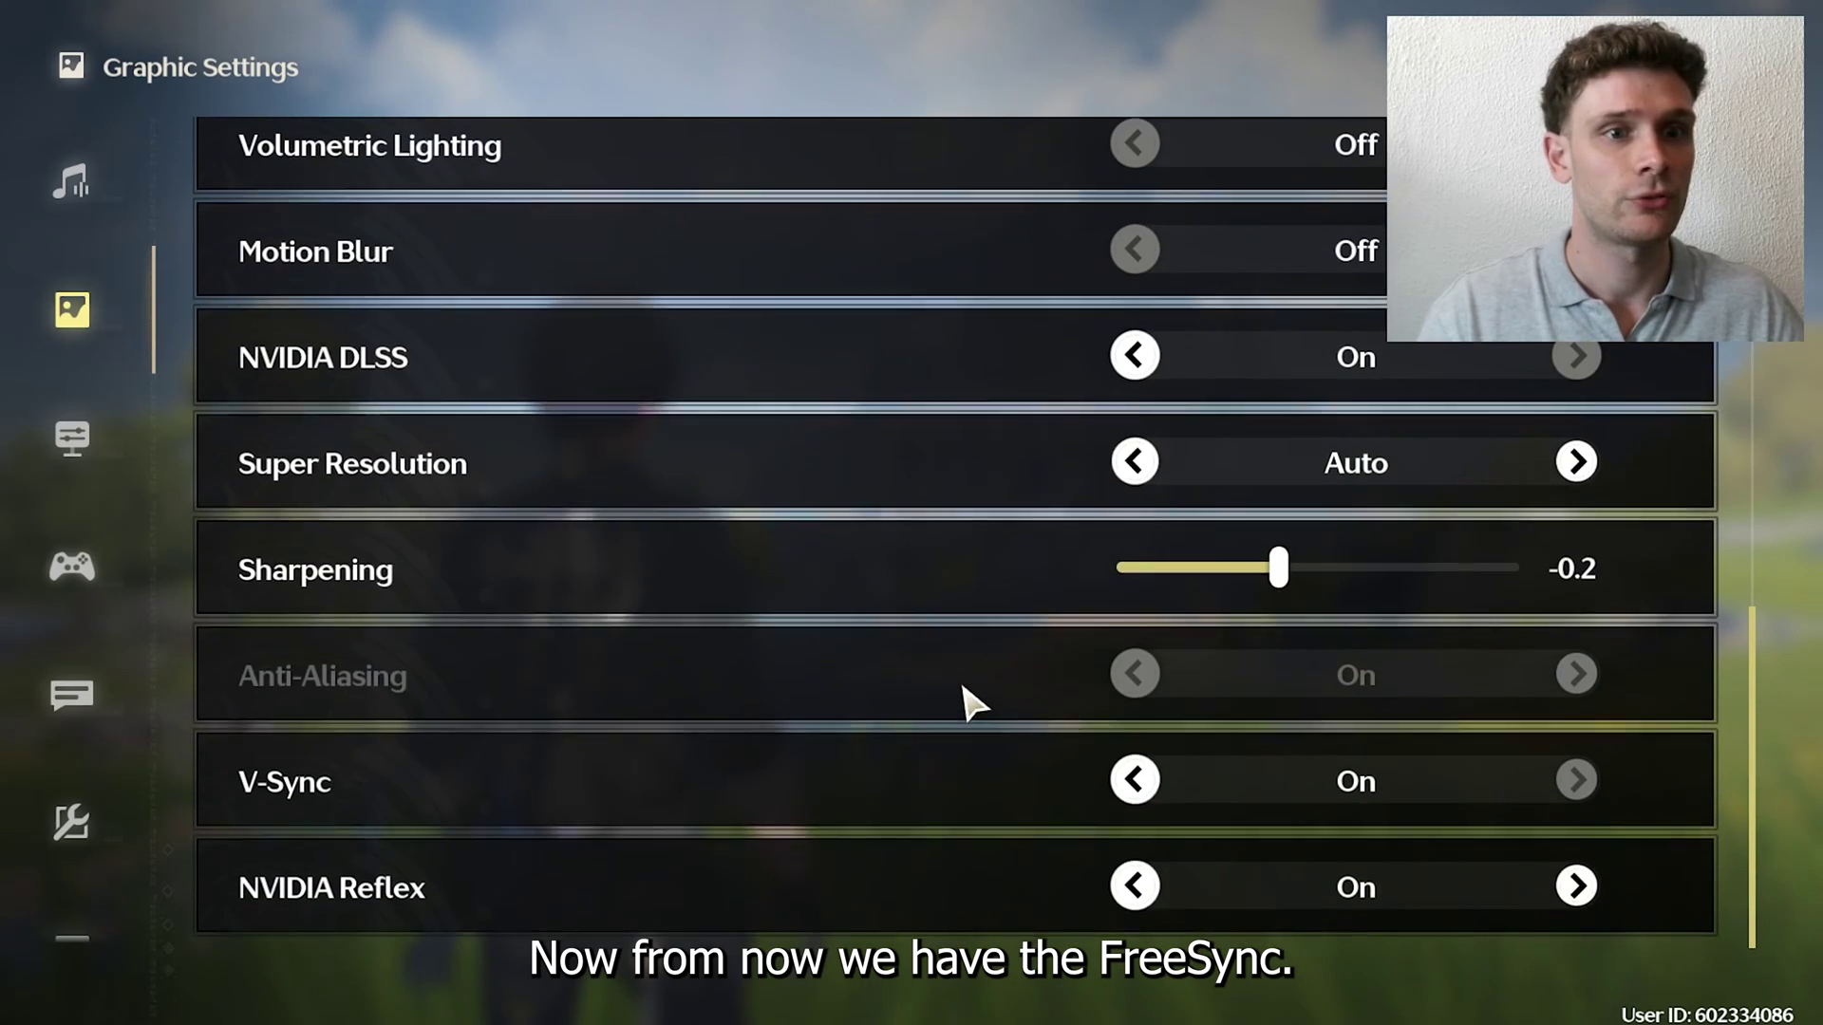
pyautogui.click(1136, 791)
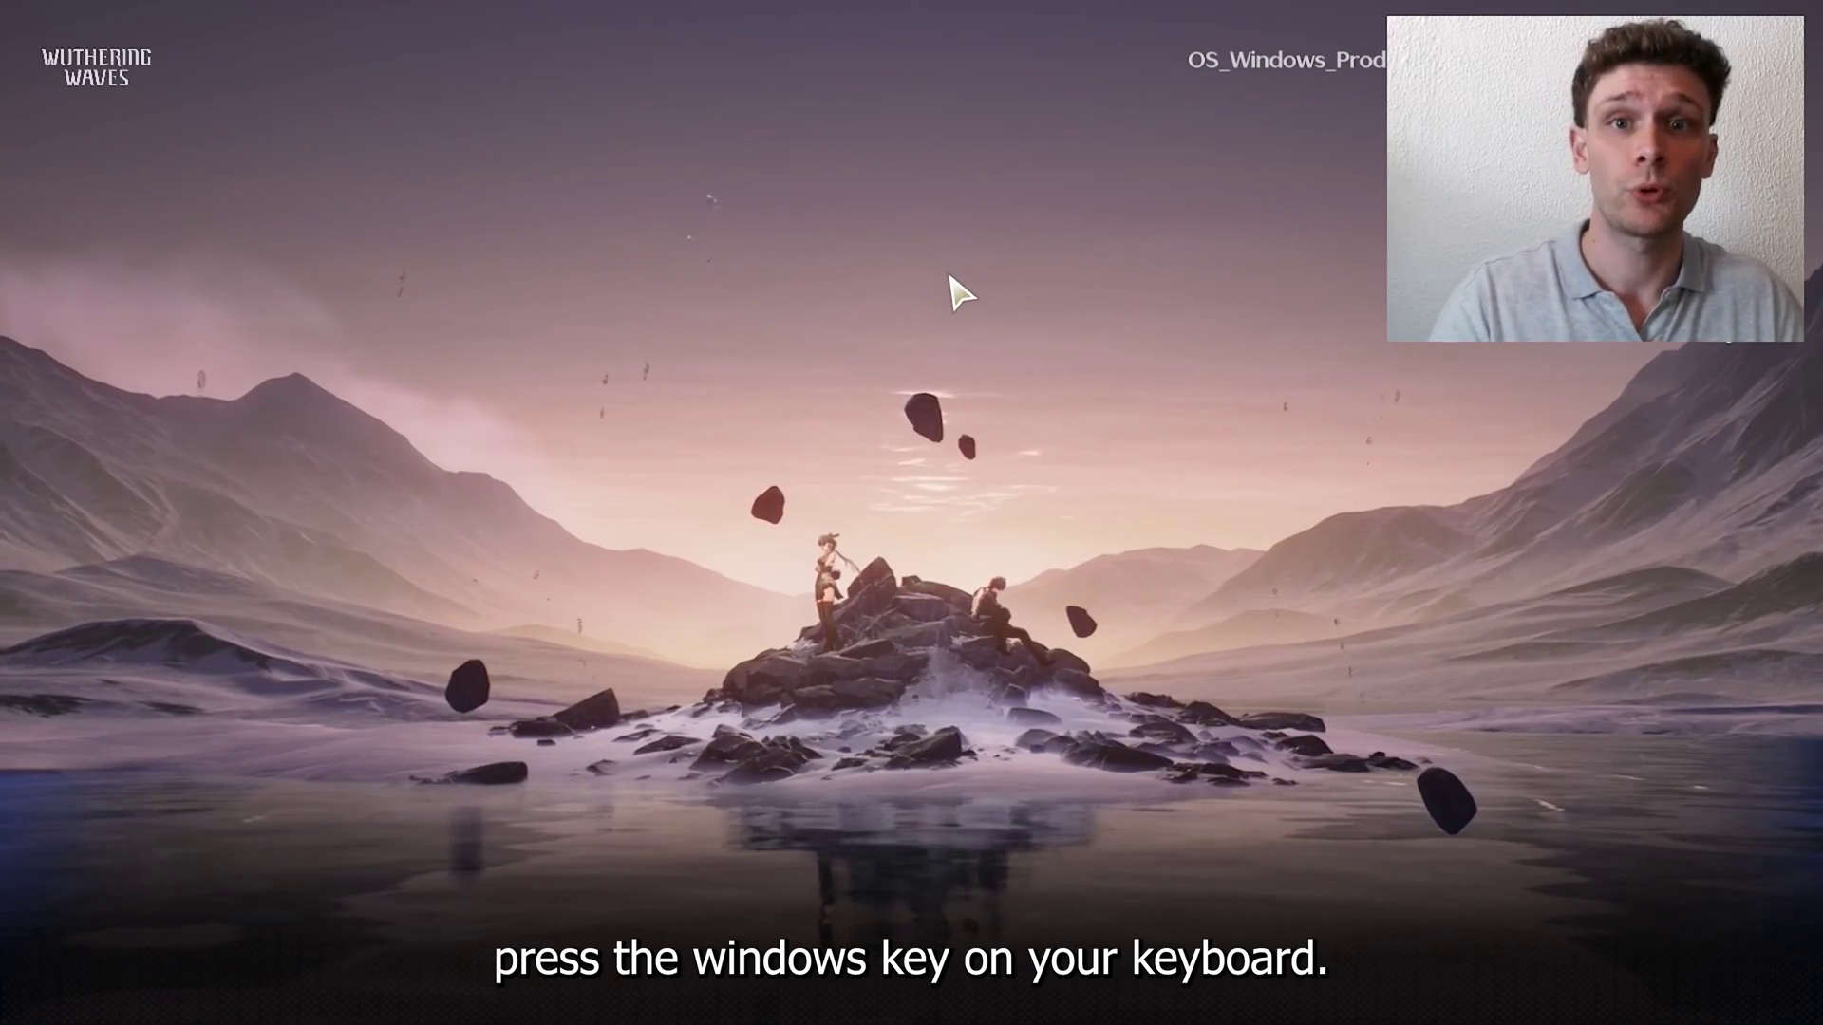
# Step: Leave the running game for the Windows desktop and open Task Manager
pyautogui.press('super')
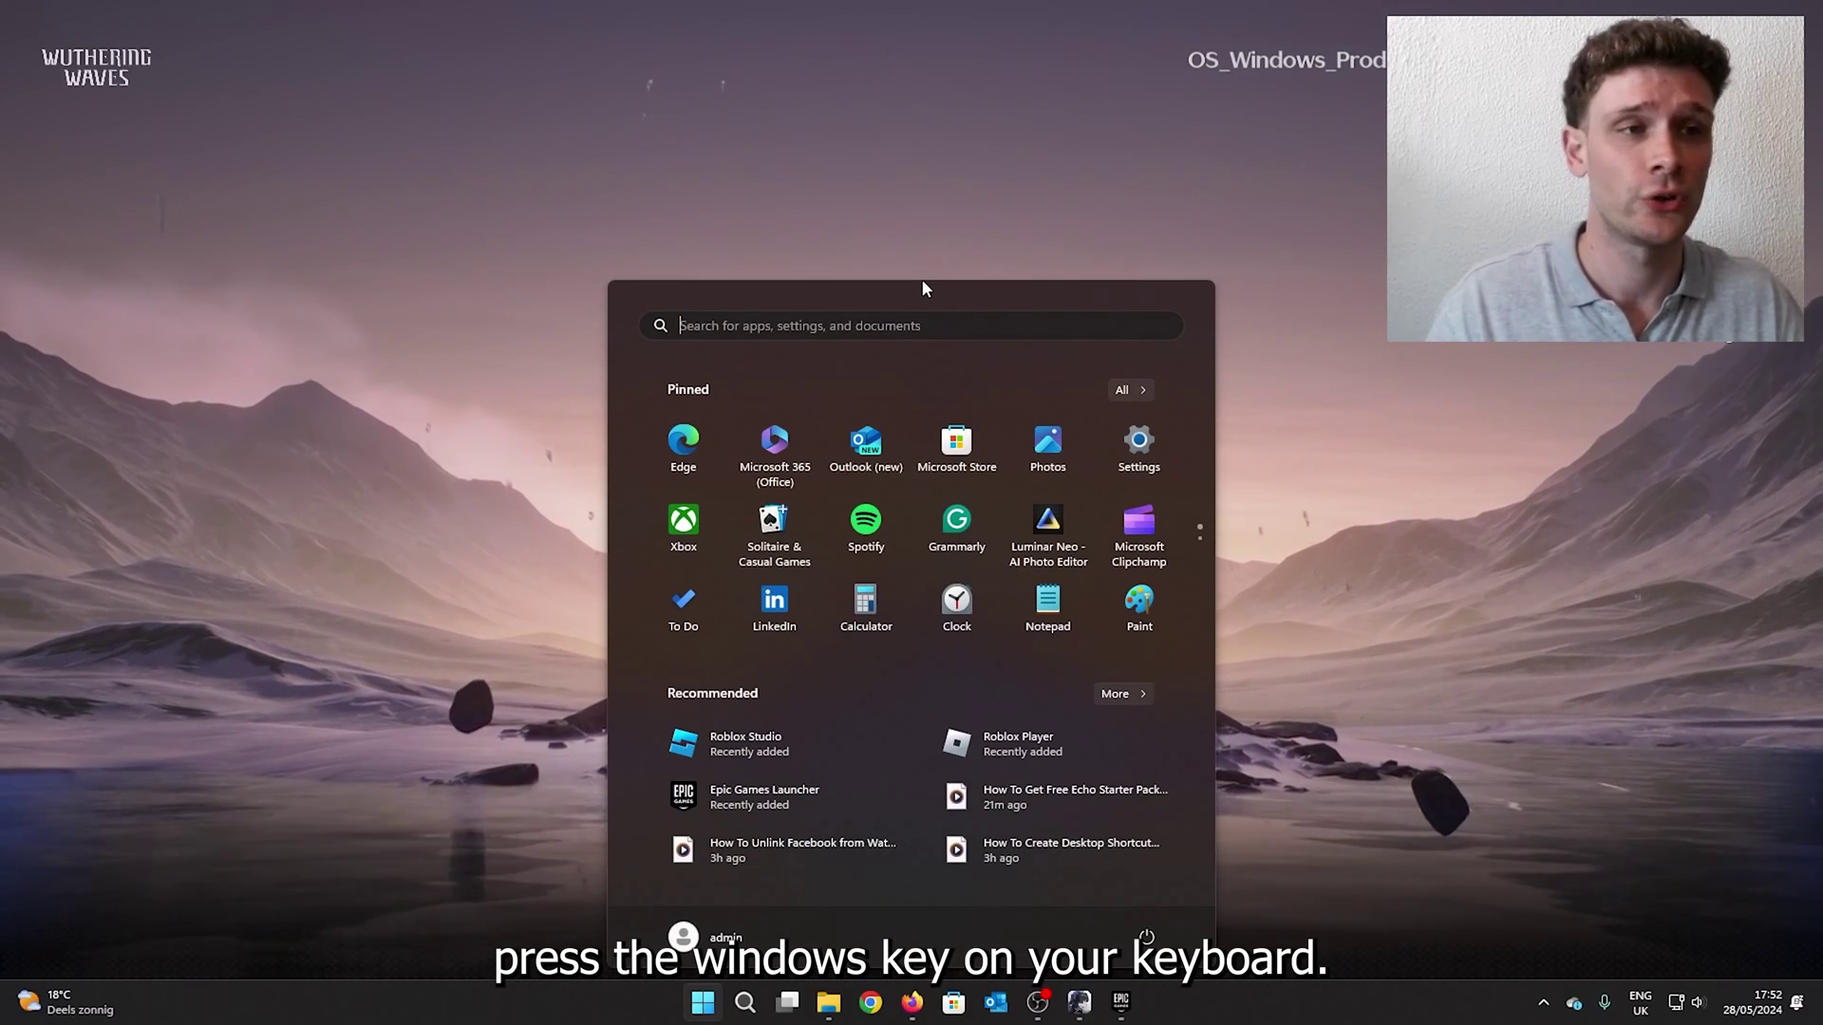
pyautogui.rightClick(703, 1001)
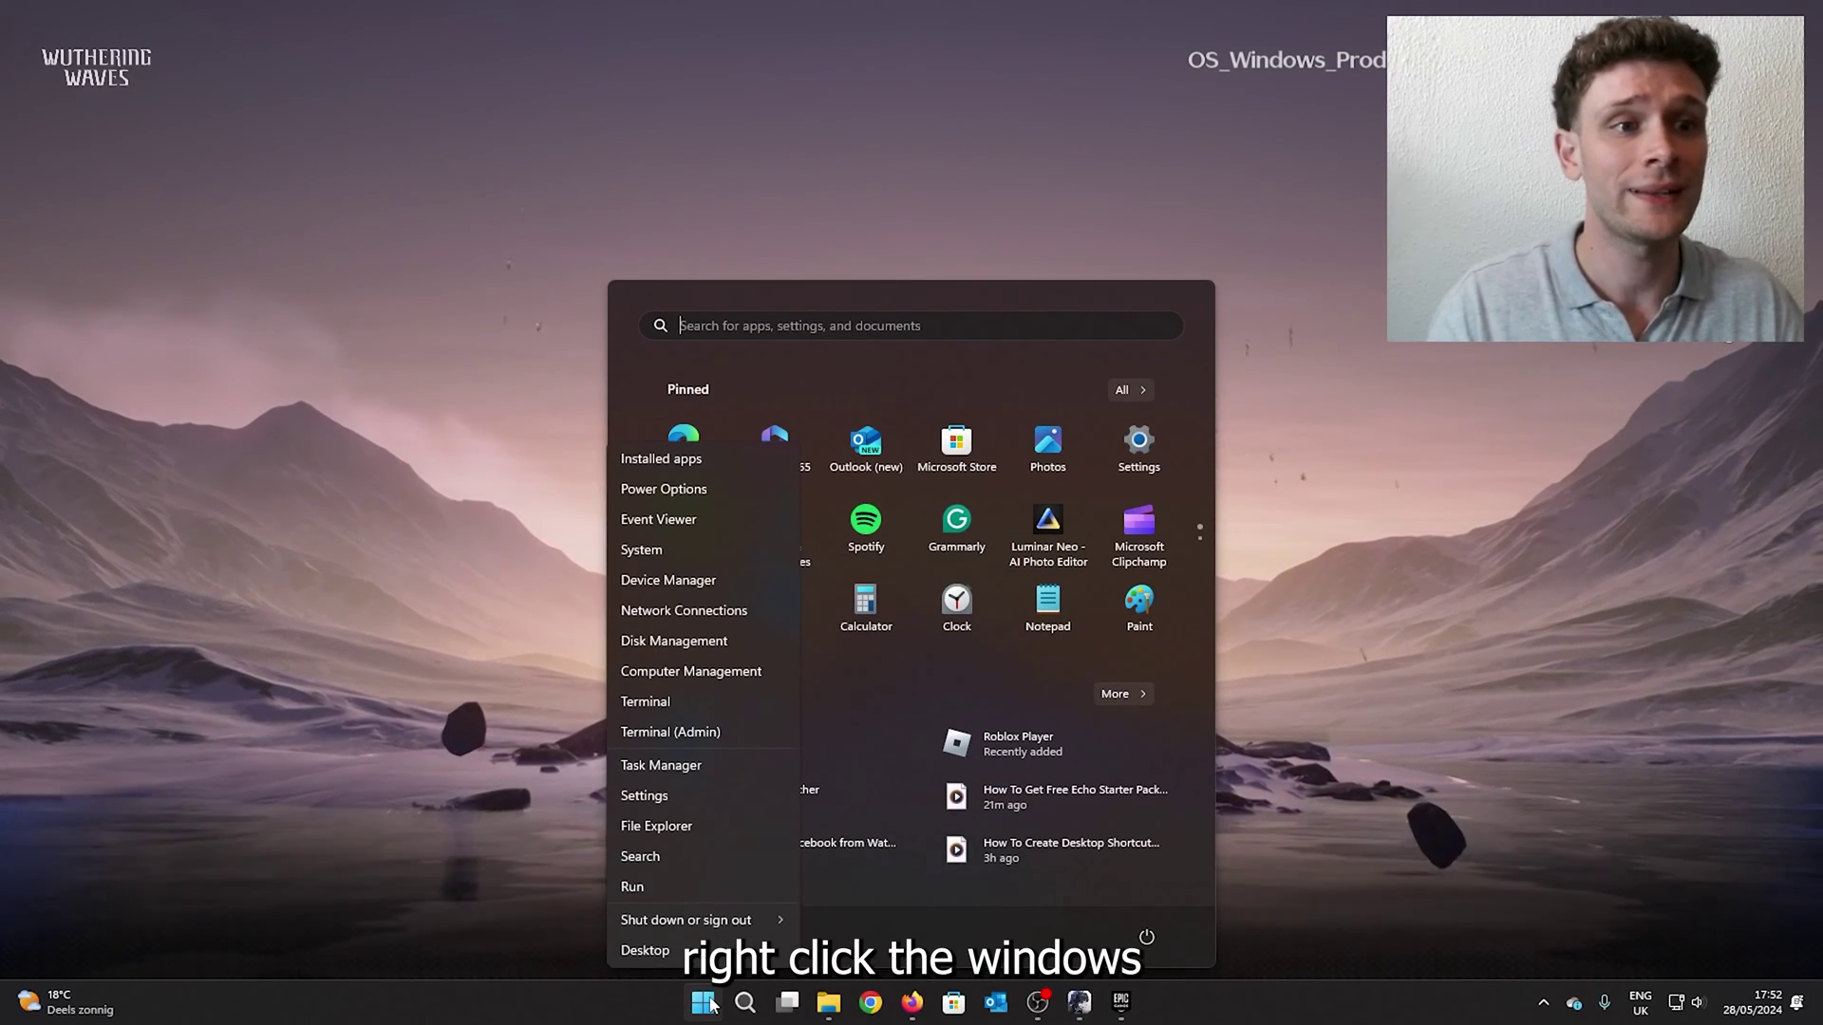
pyautogui.click(710, 764)
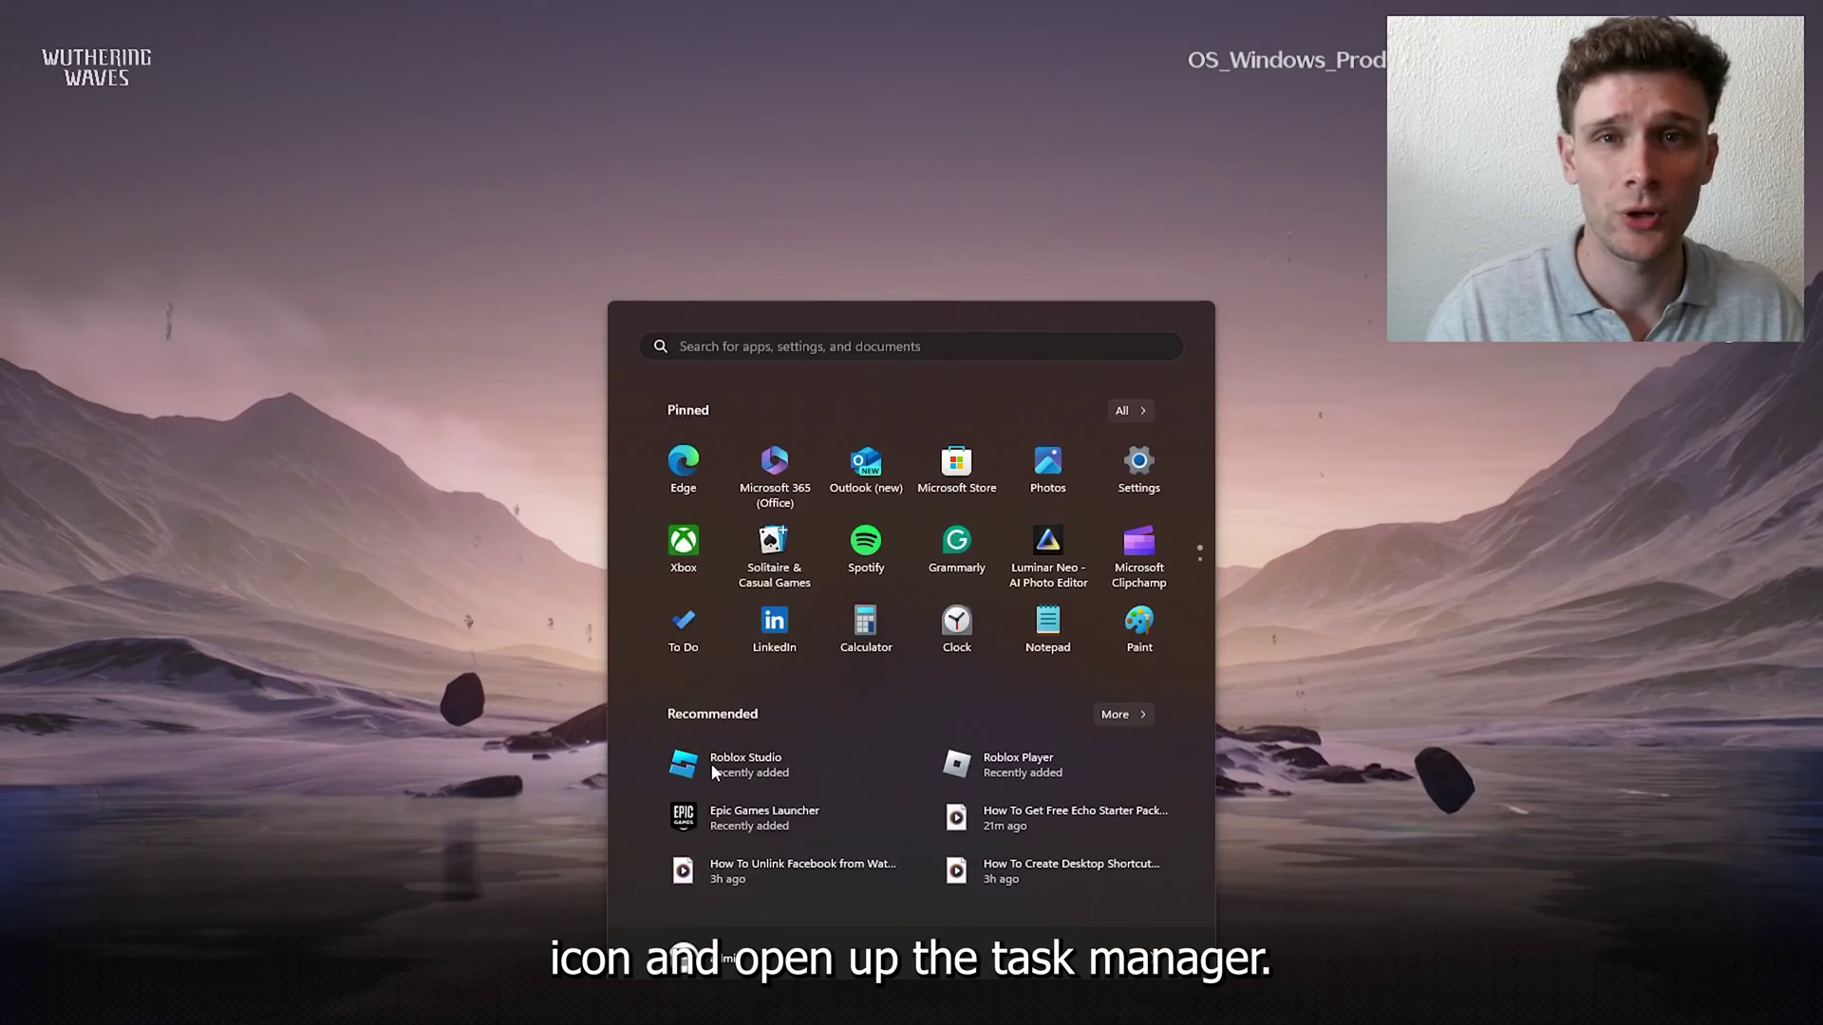
# Step: Search the running processes for "wut" and go to the details of the expandable Wuthering Waves process
pyautogui.click(817, 275)
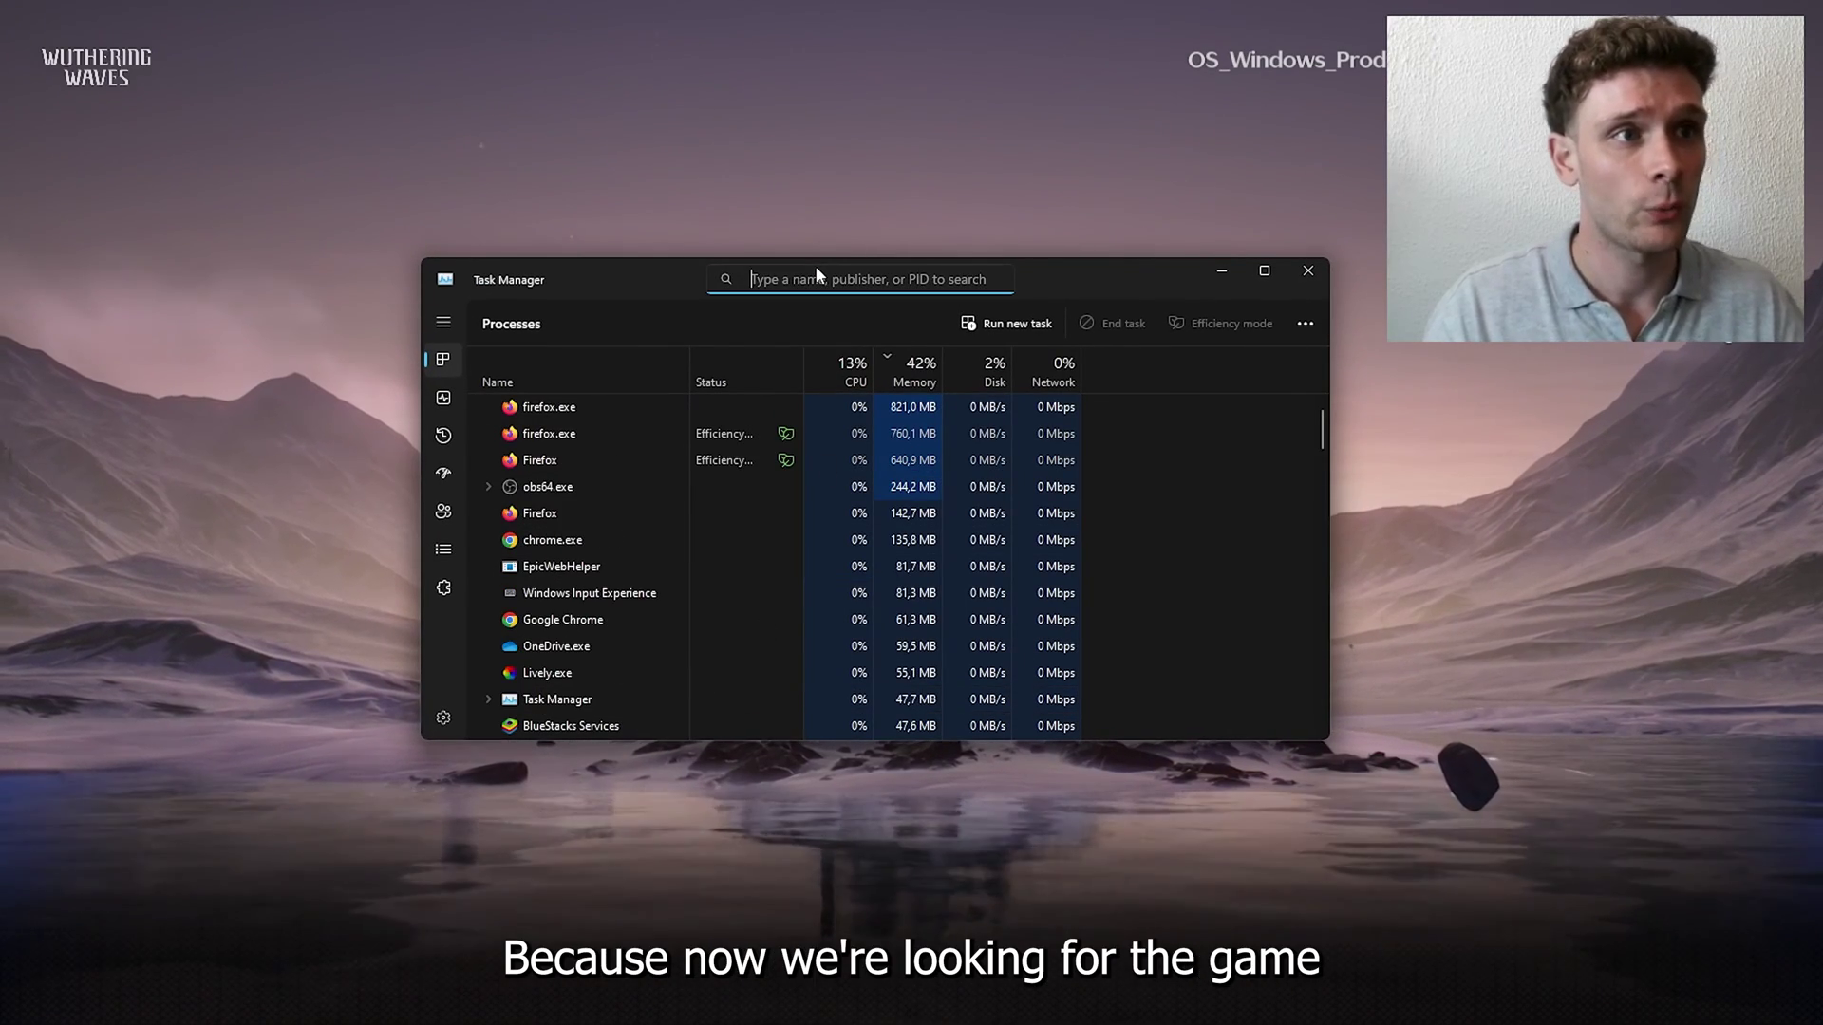
pyautogui.write('m')
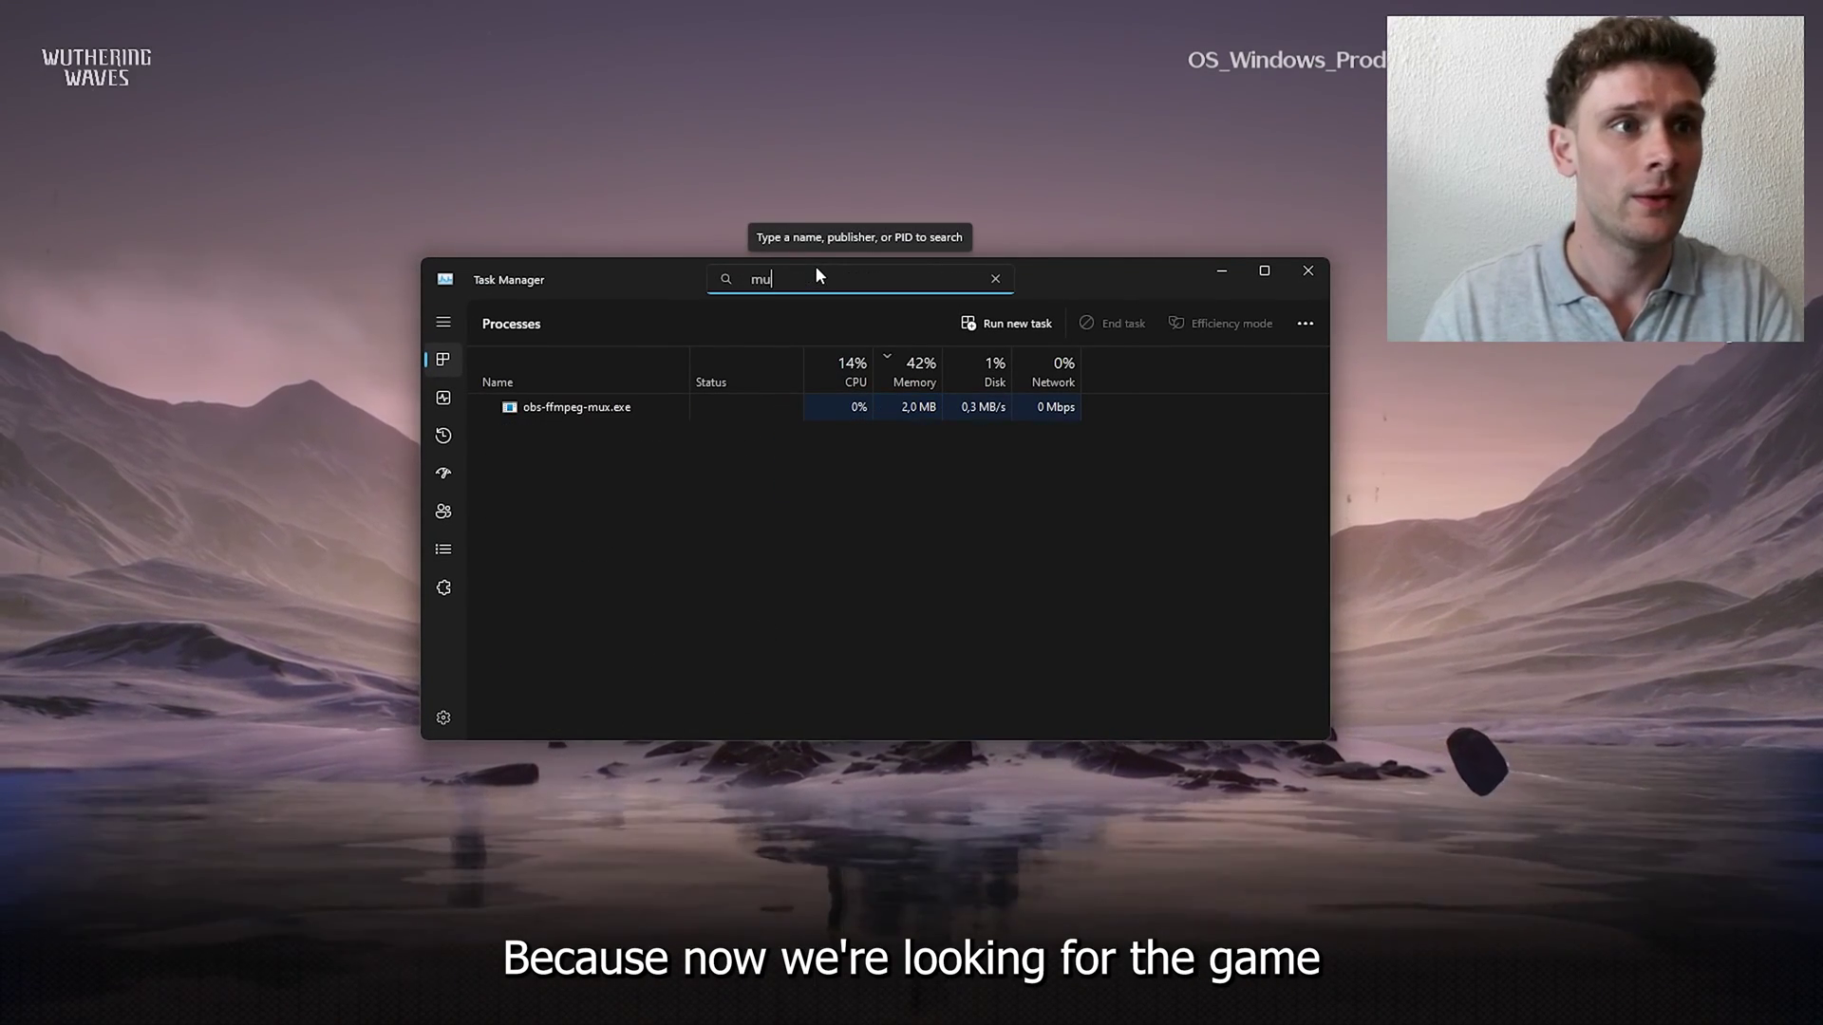
pyautogui.press('BackSpace')
pyautogui.write('wut')
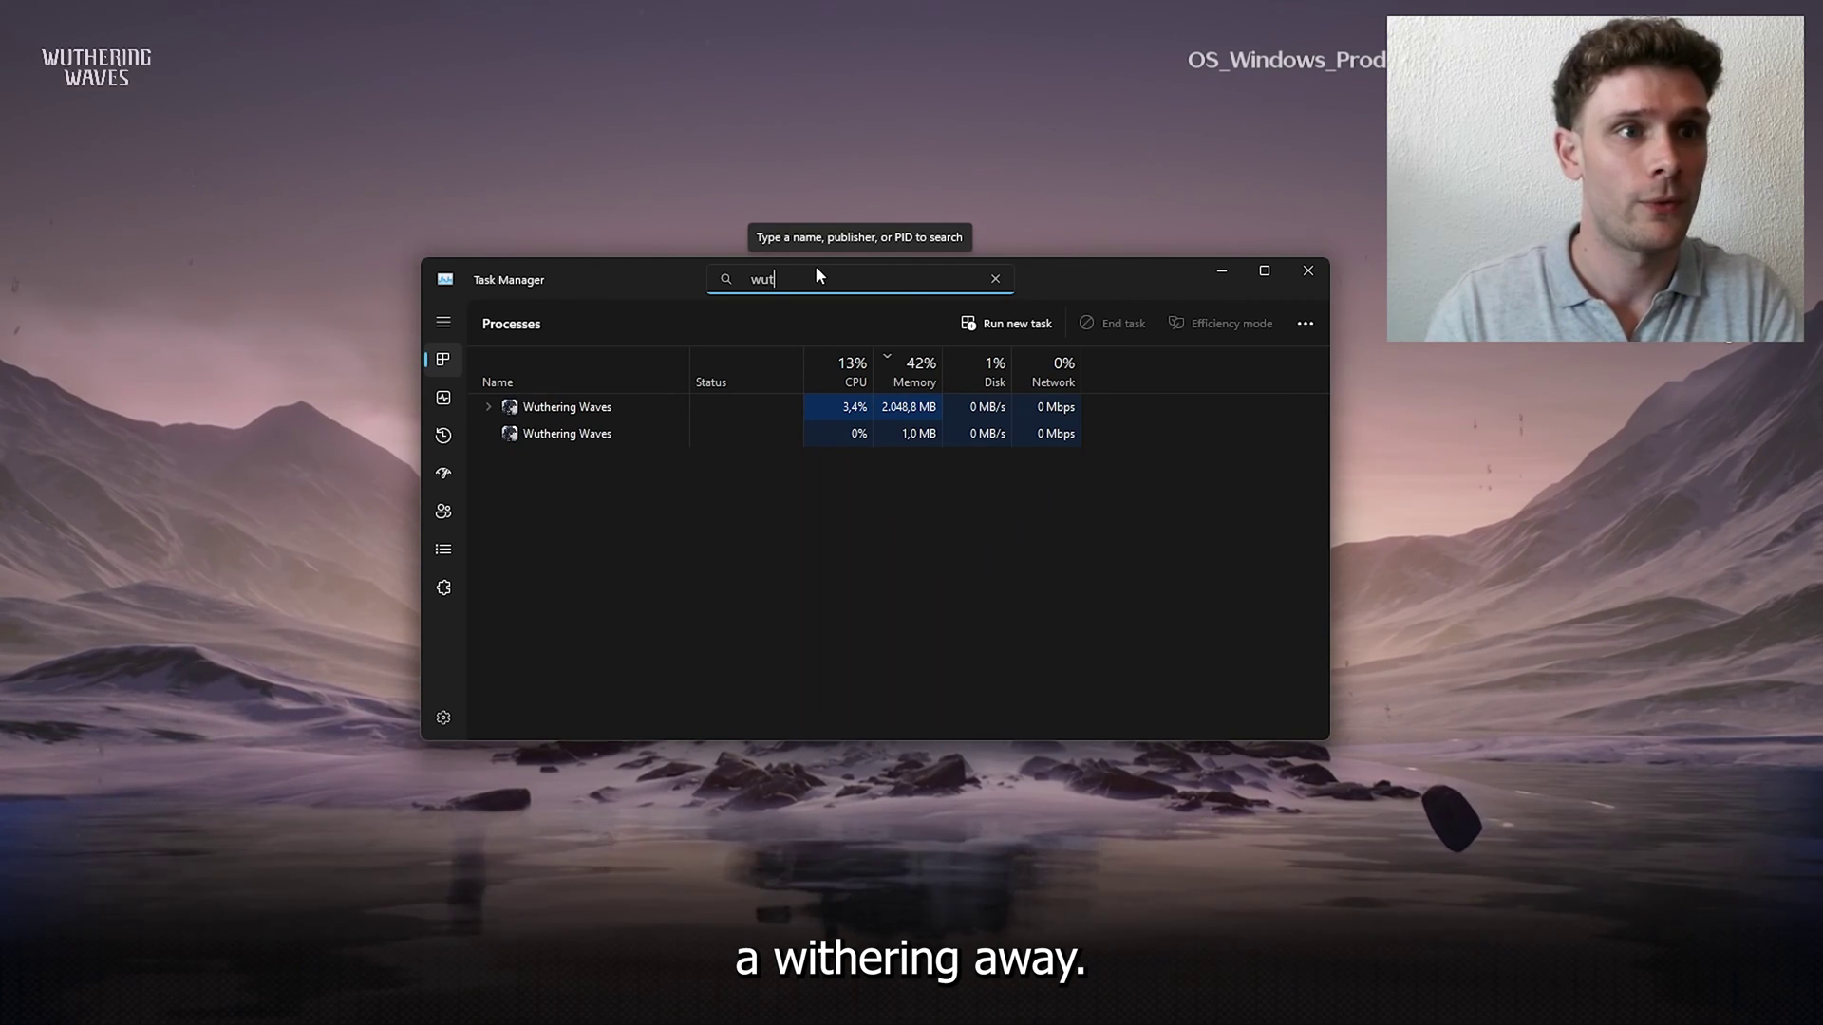
pyautogui.rightClick(550, 407)
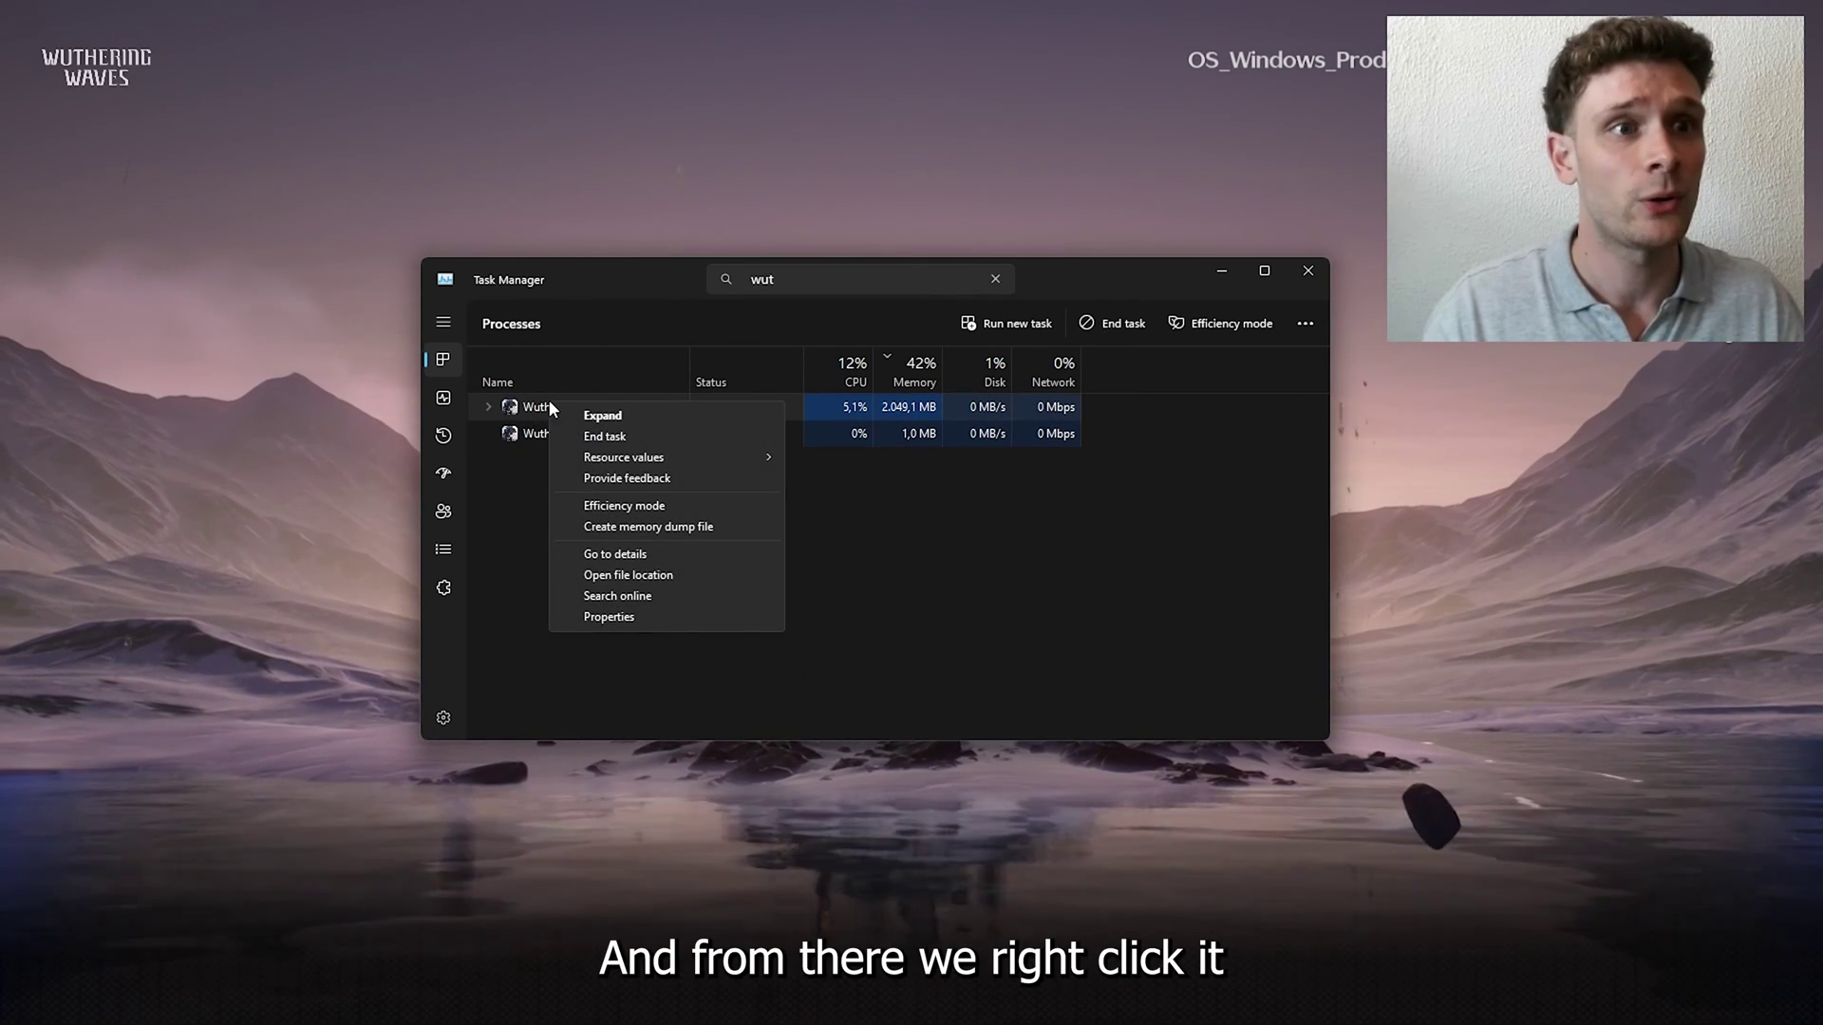
pyautogui.click(650, 554)
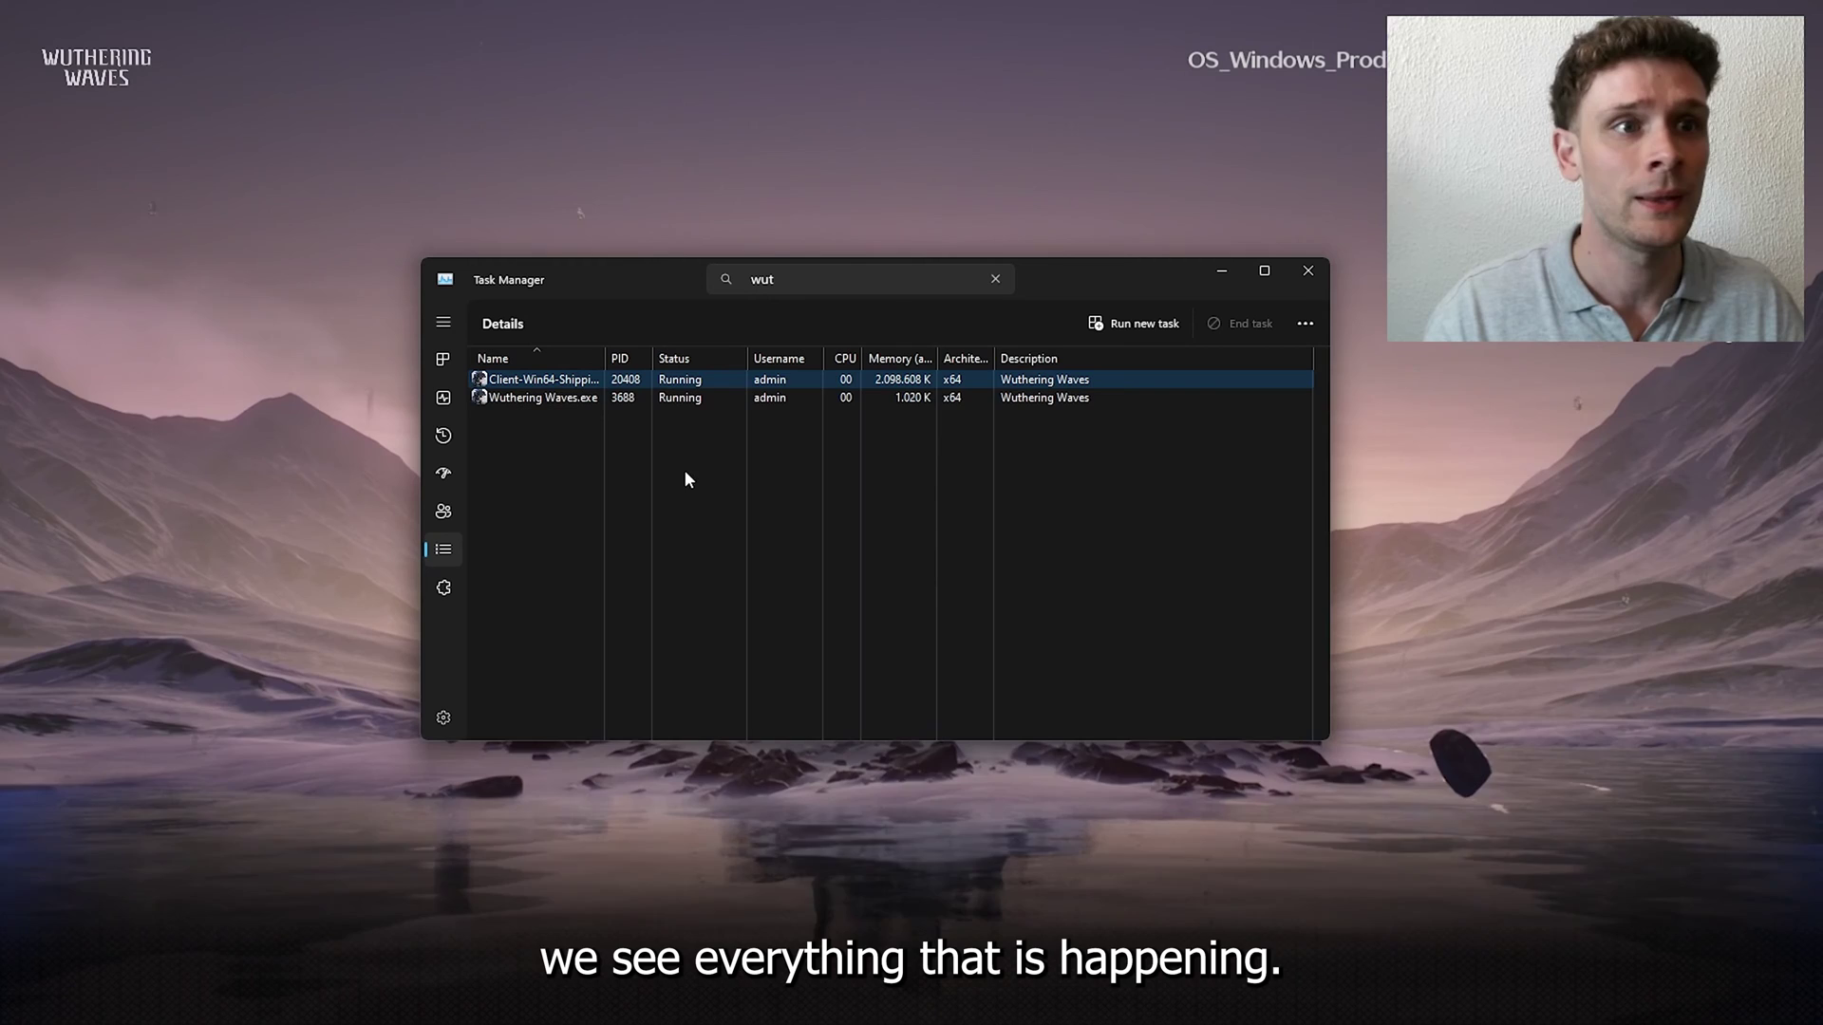
# Step: Set the priority of the Client-Win64-Shipping.exe process to High and accept the priority change
pyautogui.rightClick(547, 385)
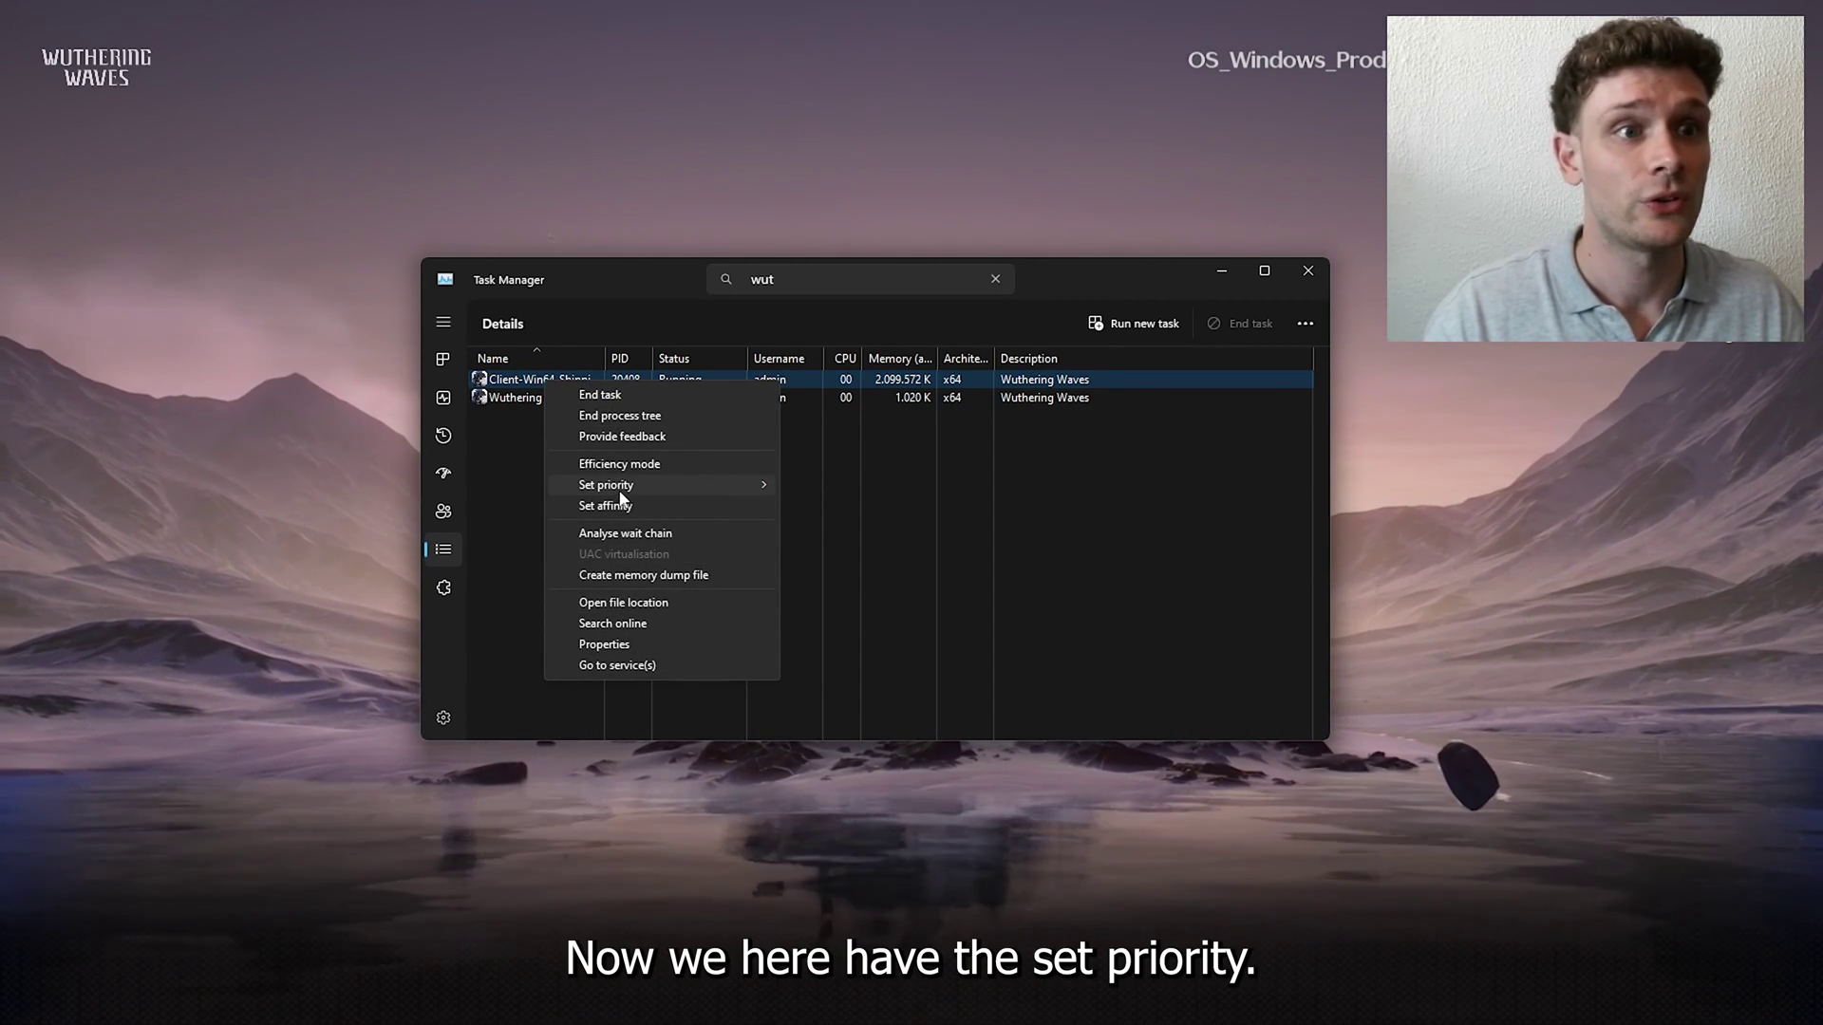
pyautogui.moveTo(623, 500)
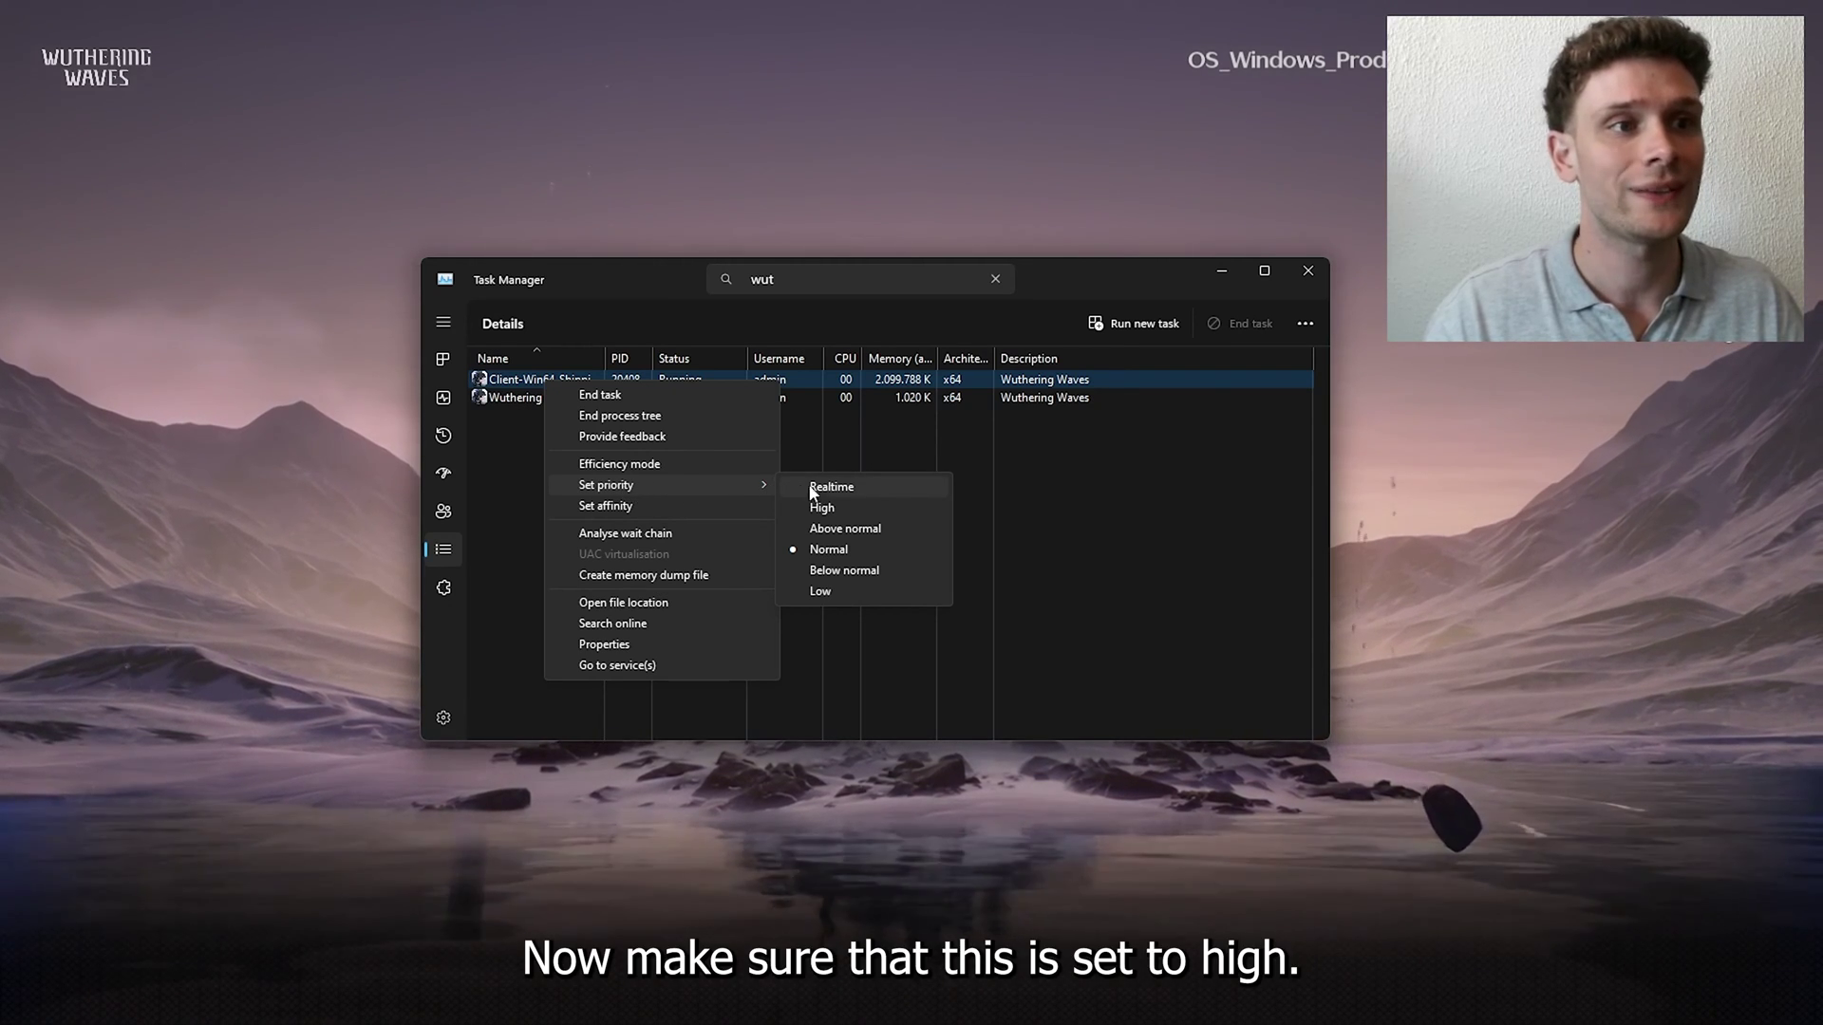
pyautogui.click(860, 504)
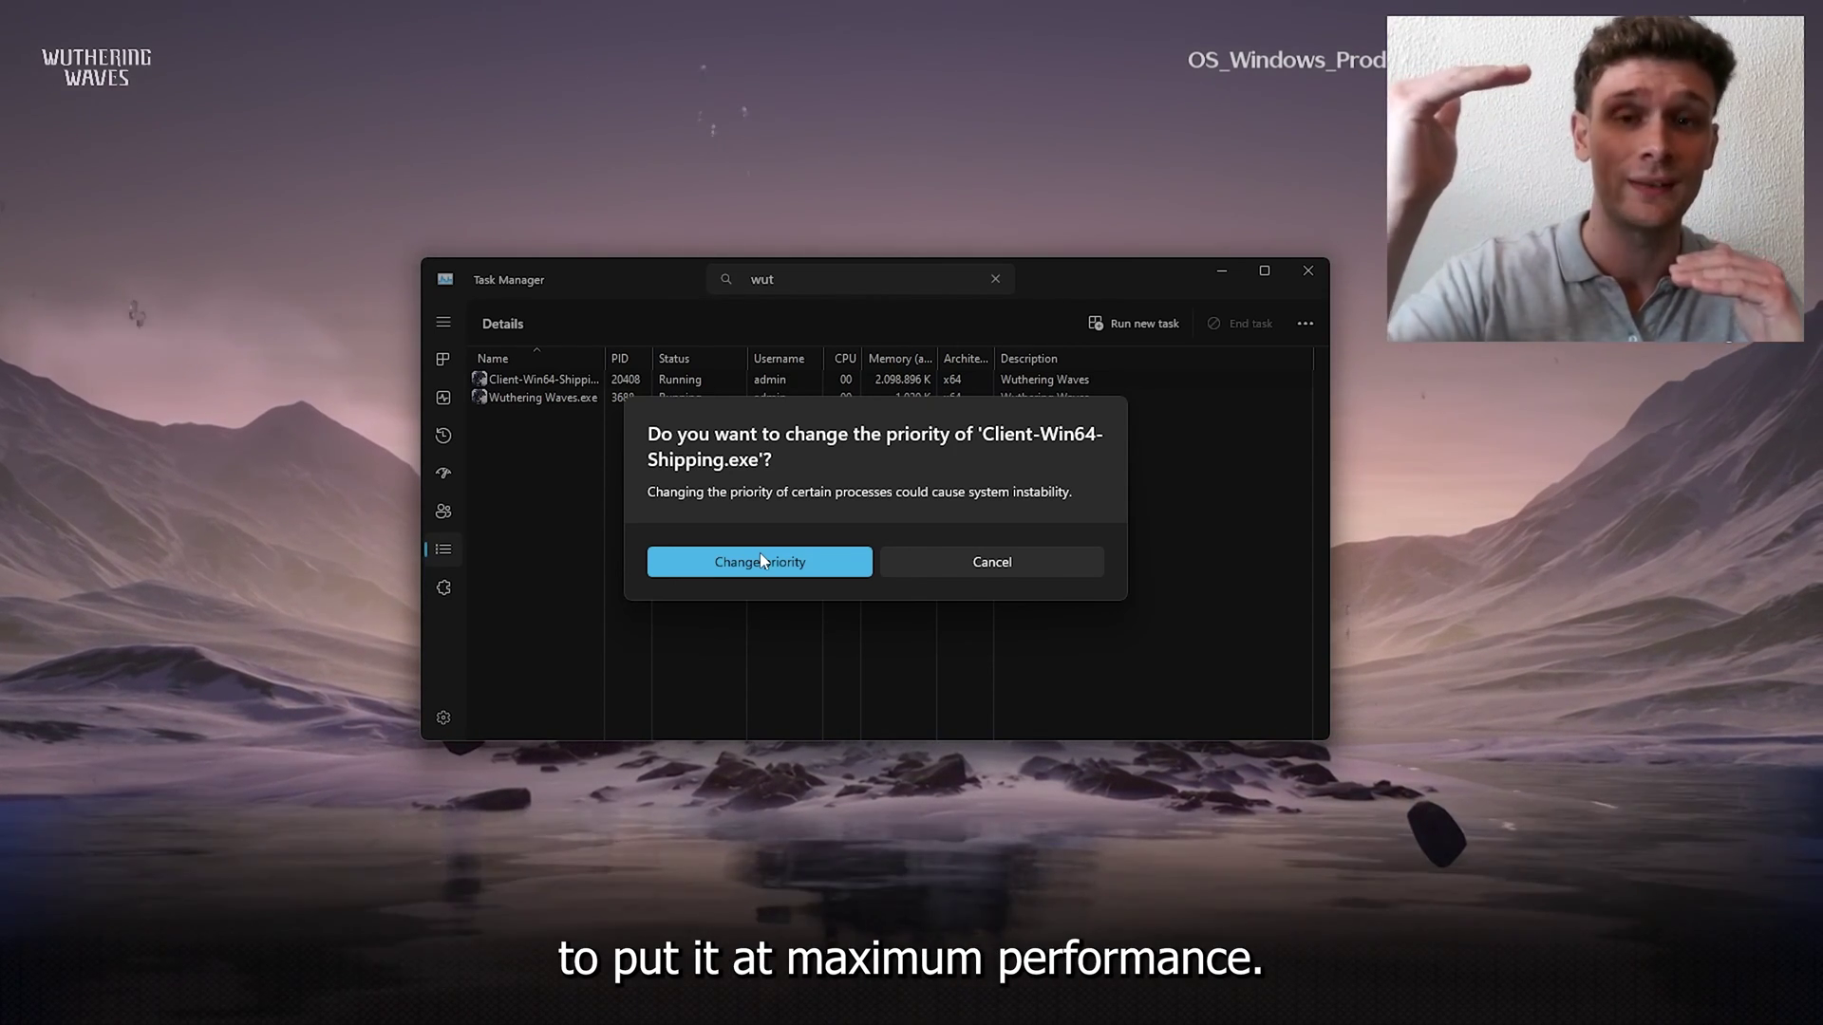
pyautogui.click(761, 560)
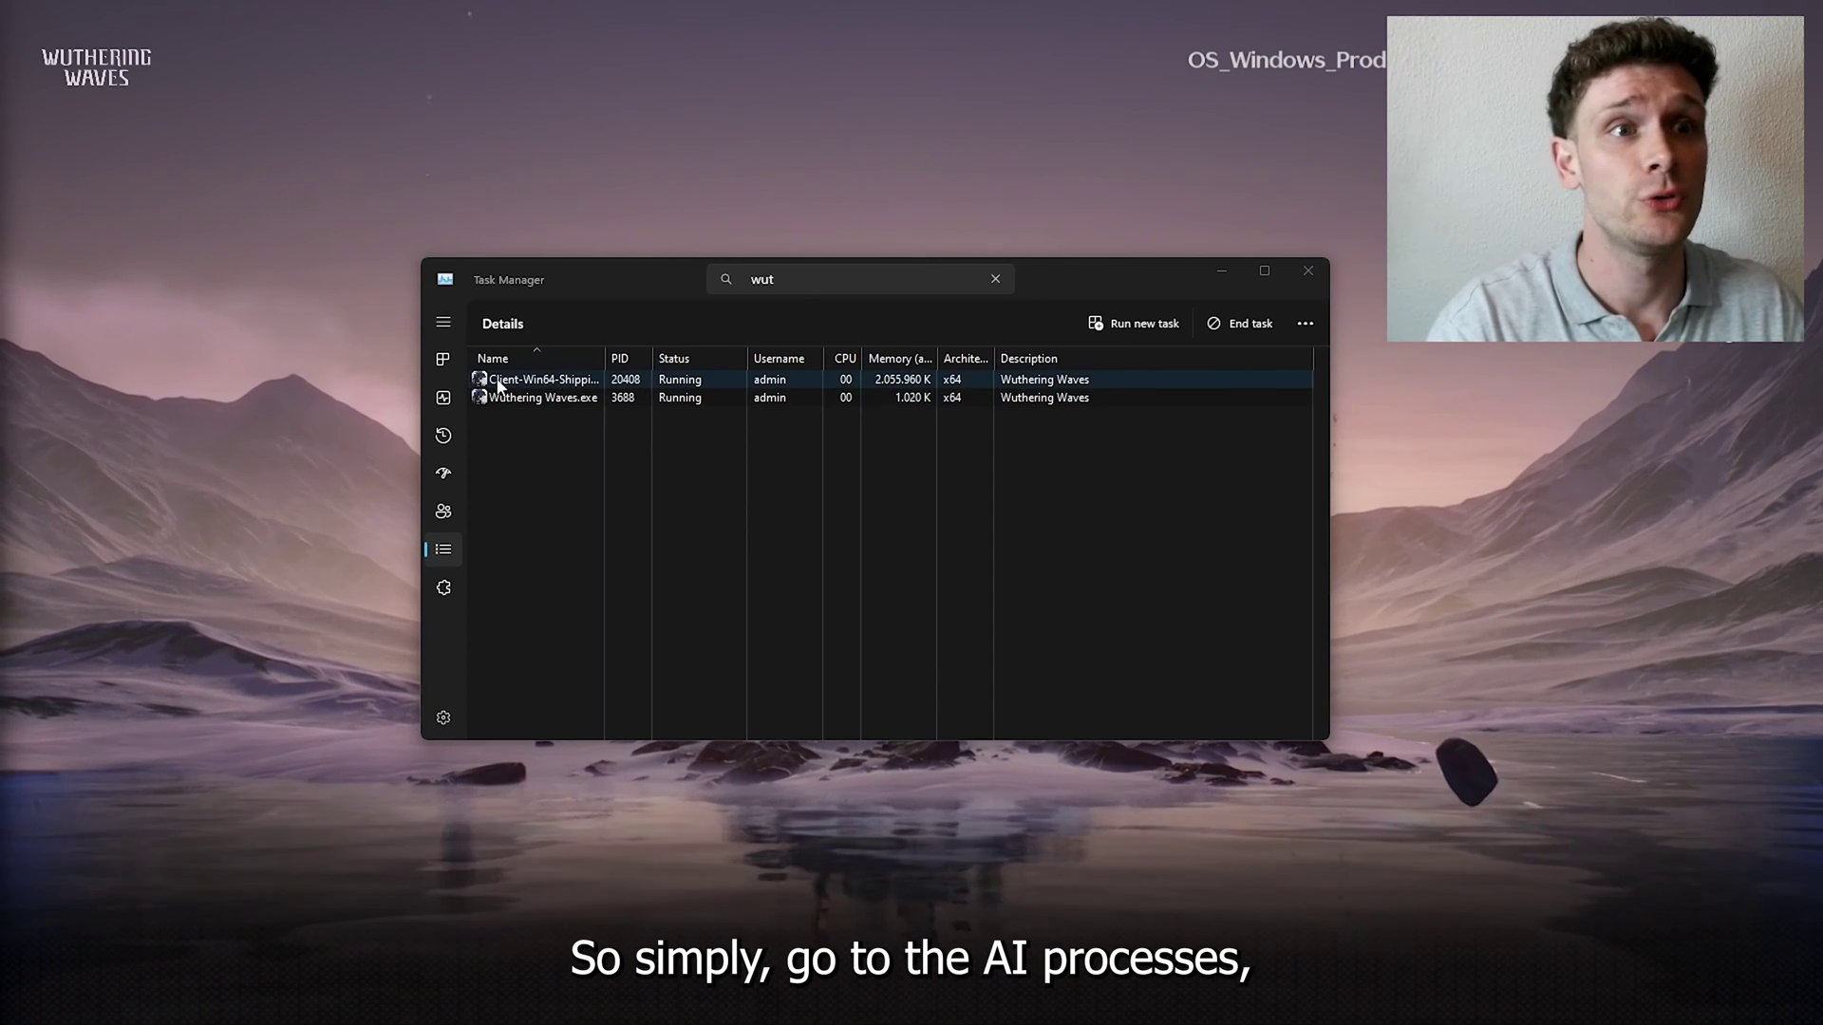
# Step: Return to the list of running processes and end the expandable Wuthering Waves task
pyautogui.click(452, 359)
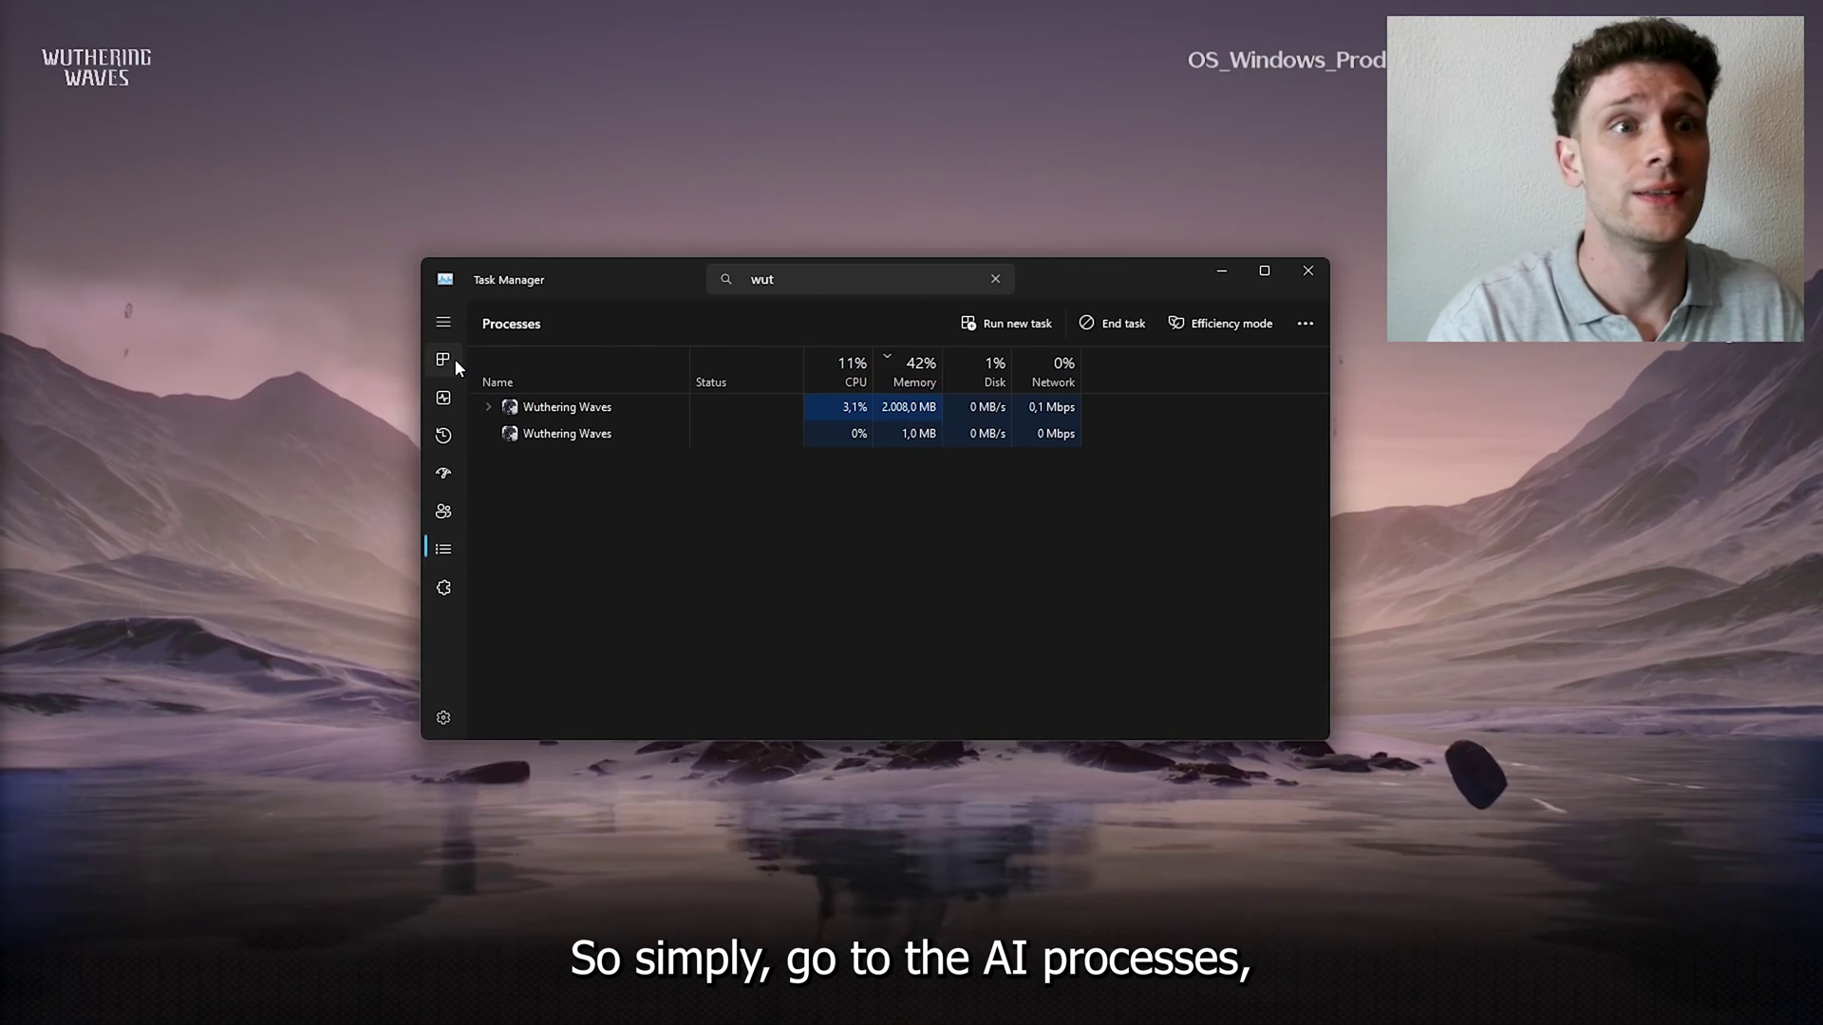
pyautogui.rightClick(571, 410)
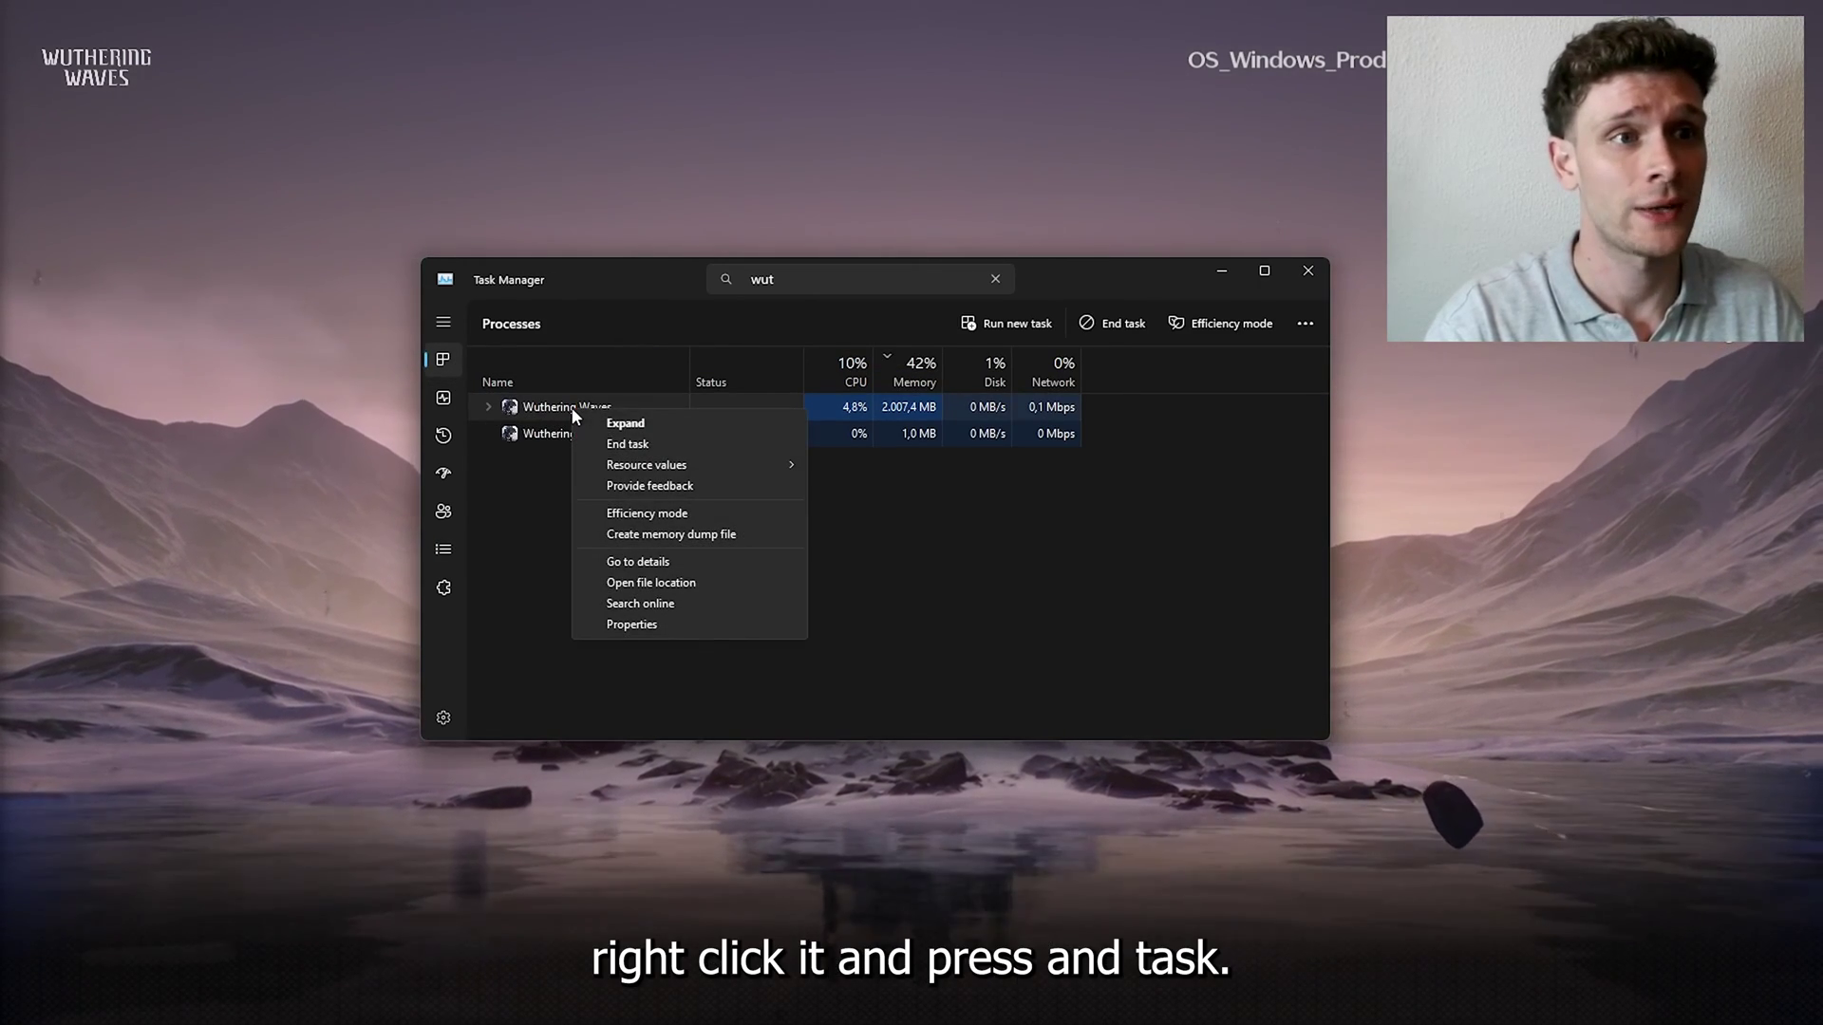
pyautogui.click(625, 444)
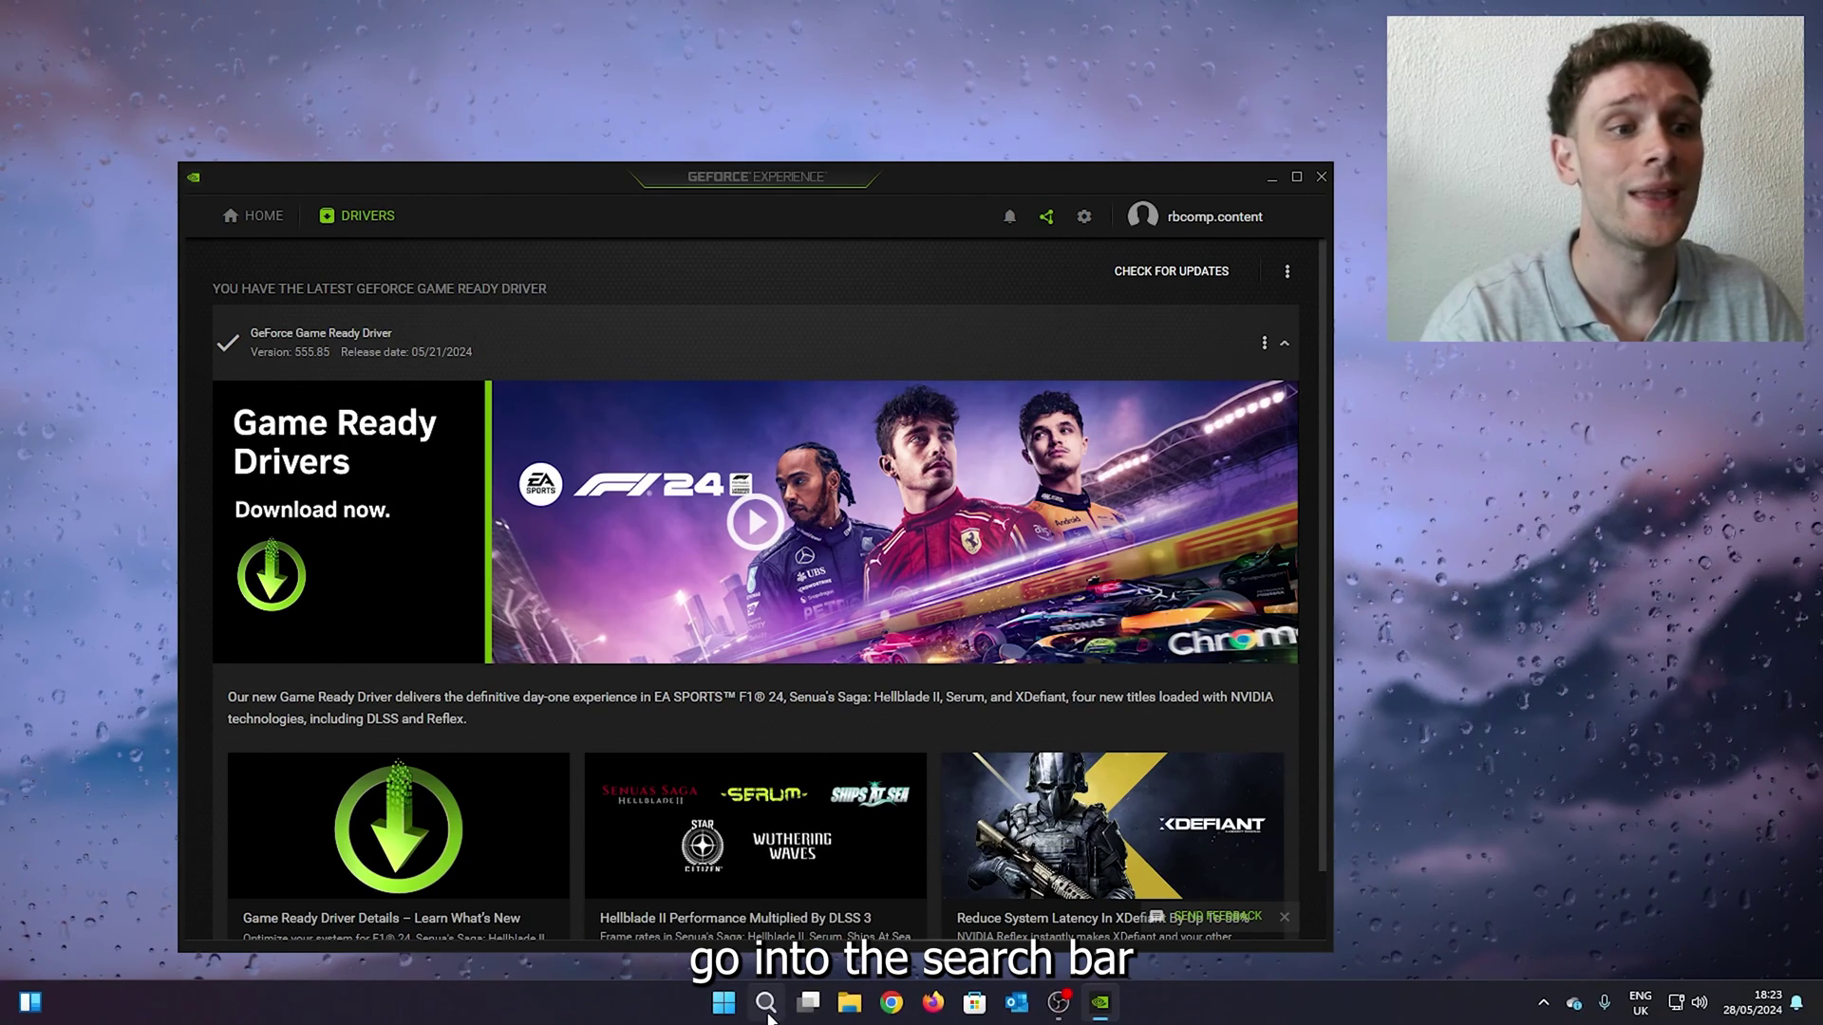
# Step: Look for GeForce Experience in the Windows search and return to its open Drivers page
pyautogui.click(767, 1010)
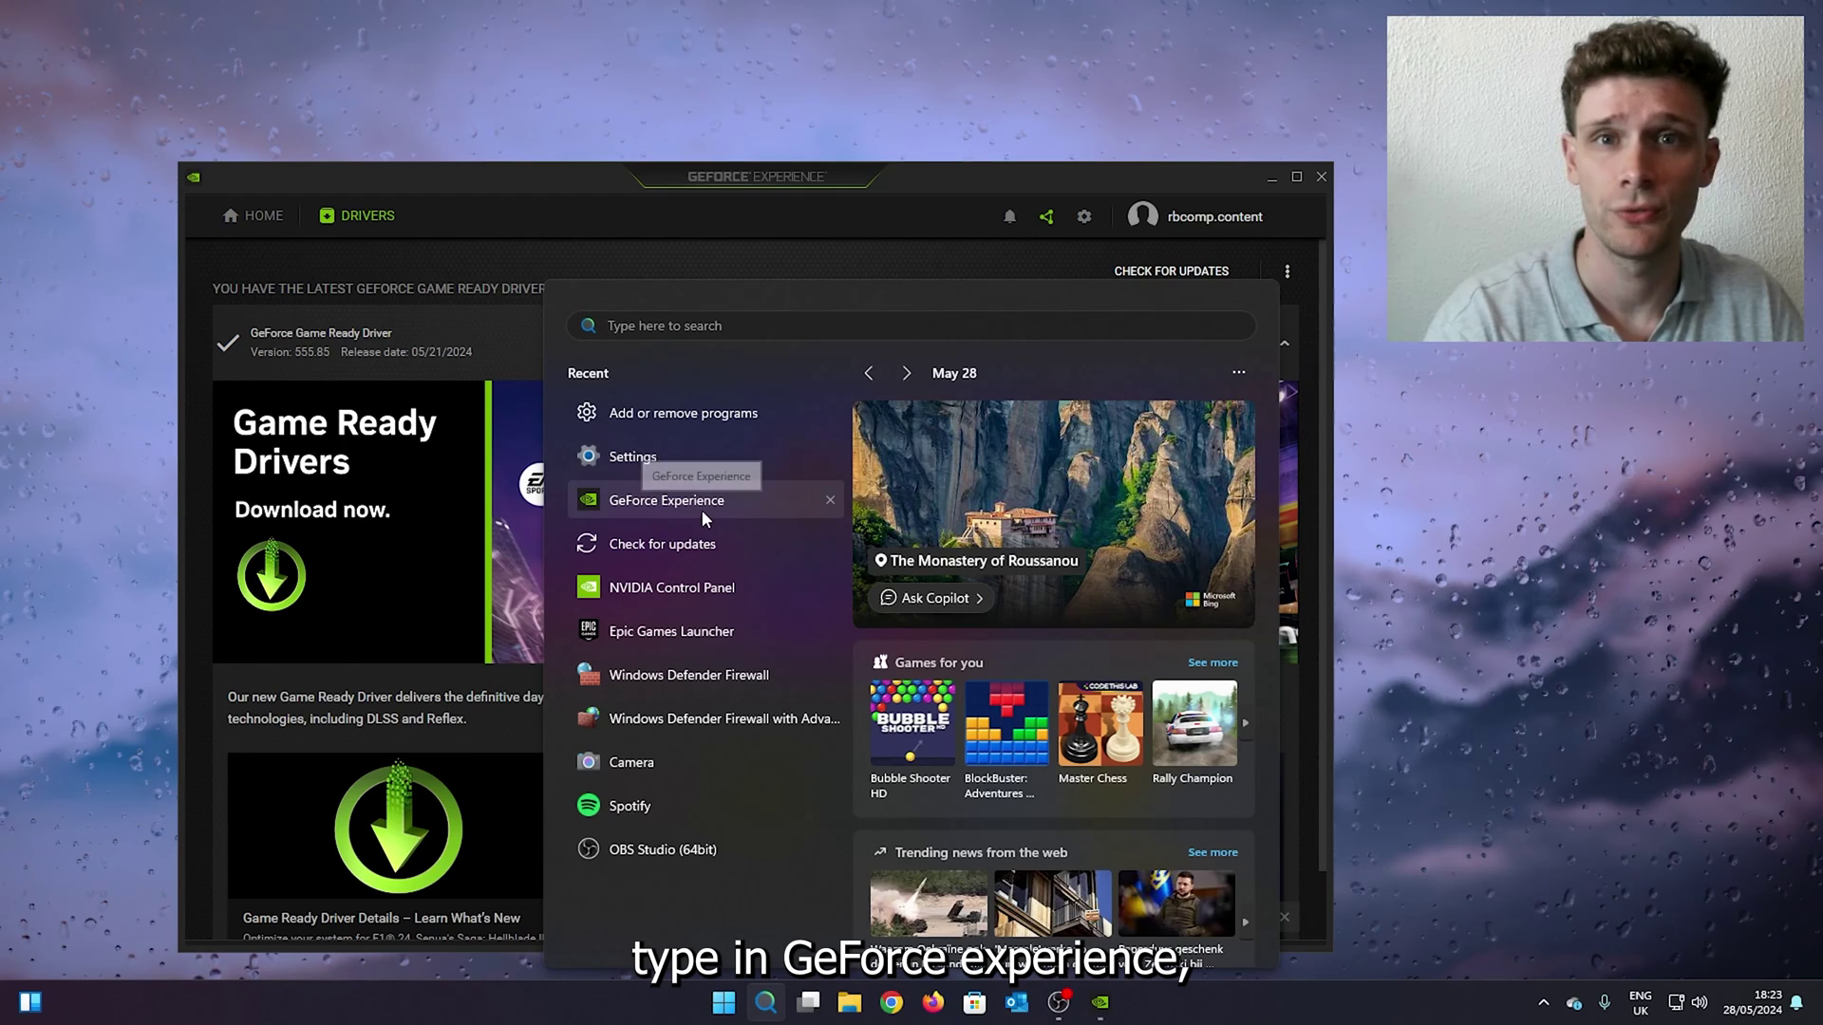
pyautogui.click(487, 174)
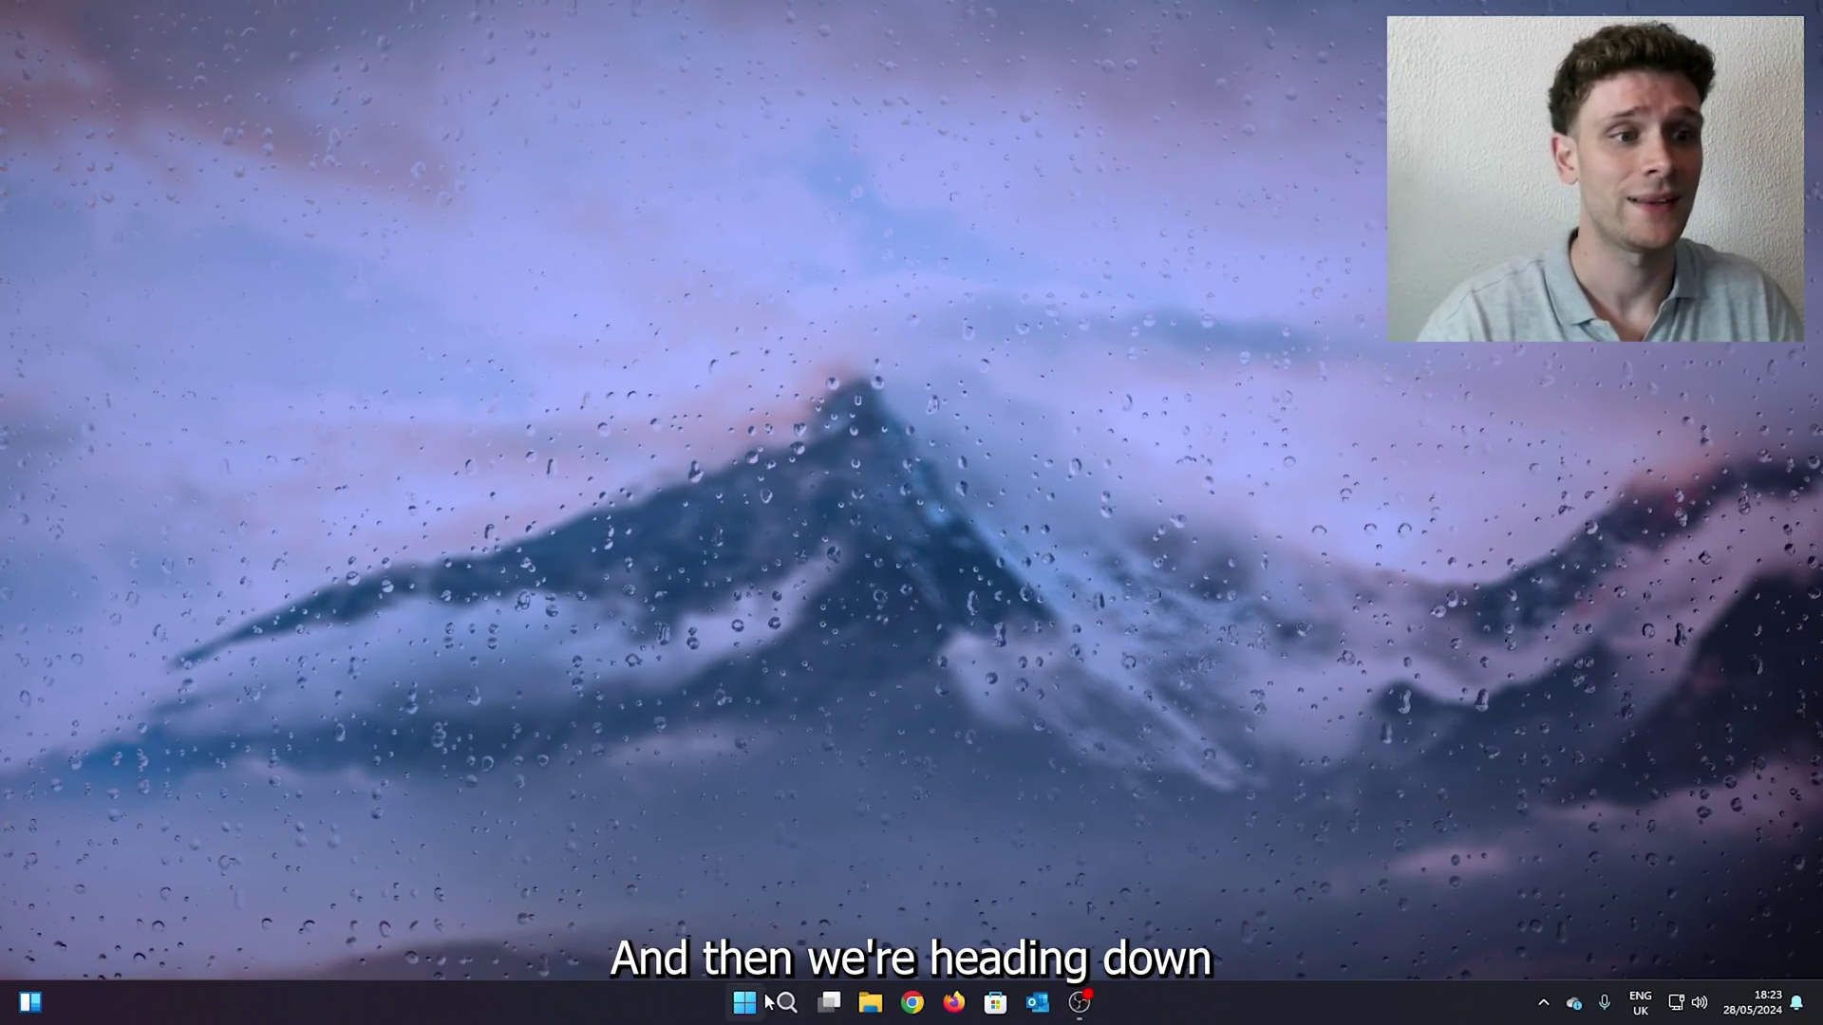
# Step: Open Windows Settings and check for new Windows updates
pyautogui.click(765, 1002)
pyautogui.click(665, 452)
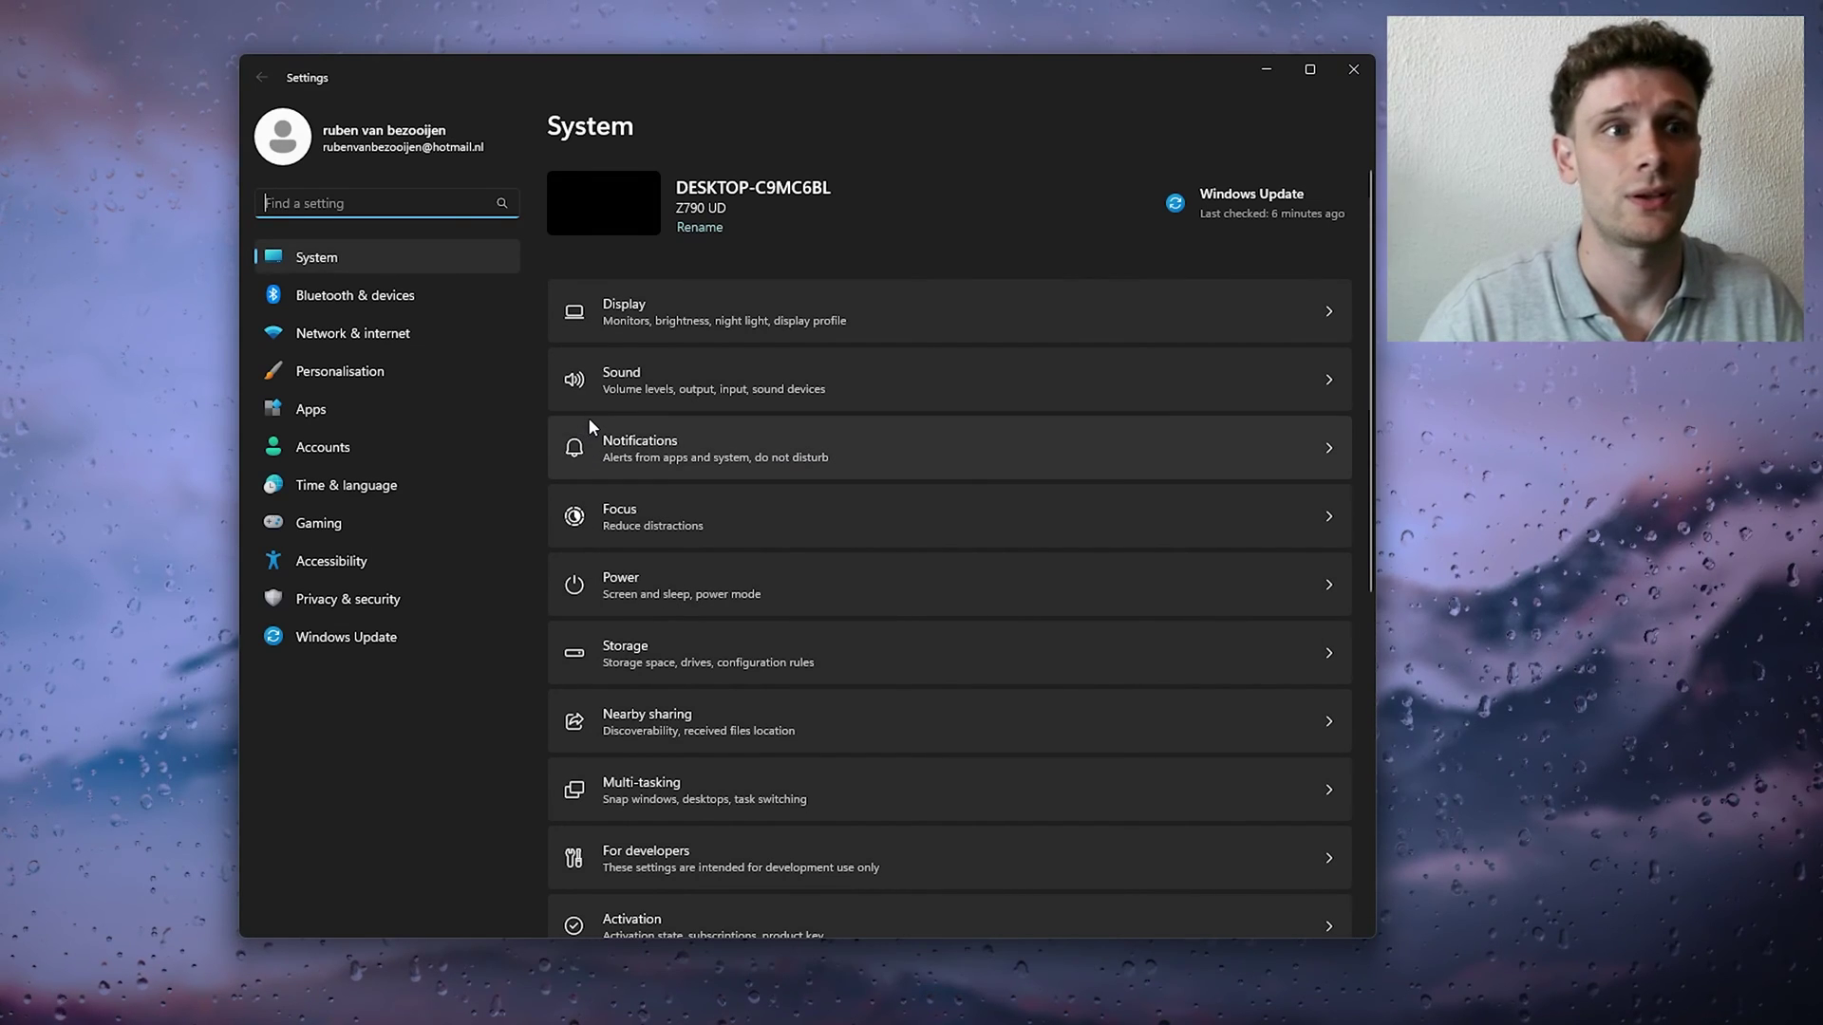
pyautogui.click(276, 643)
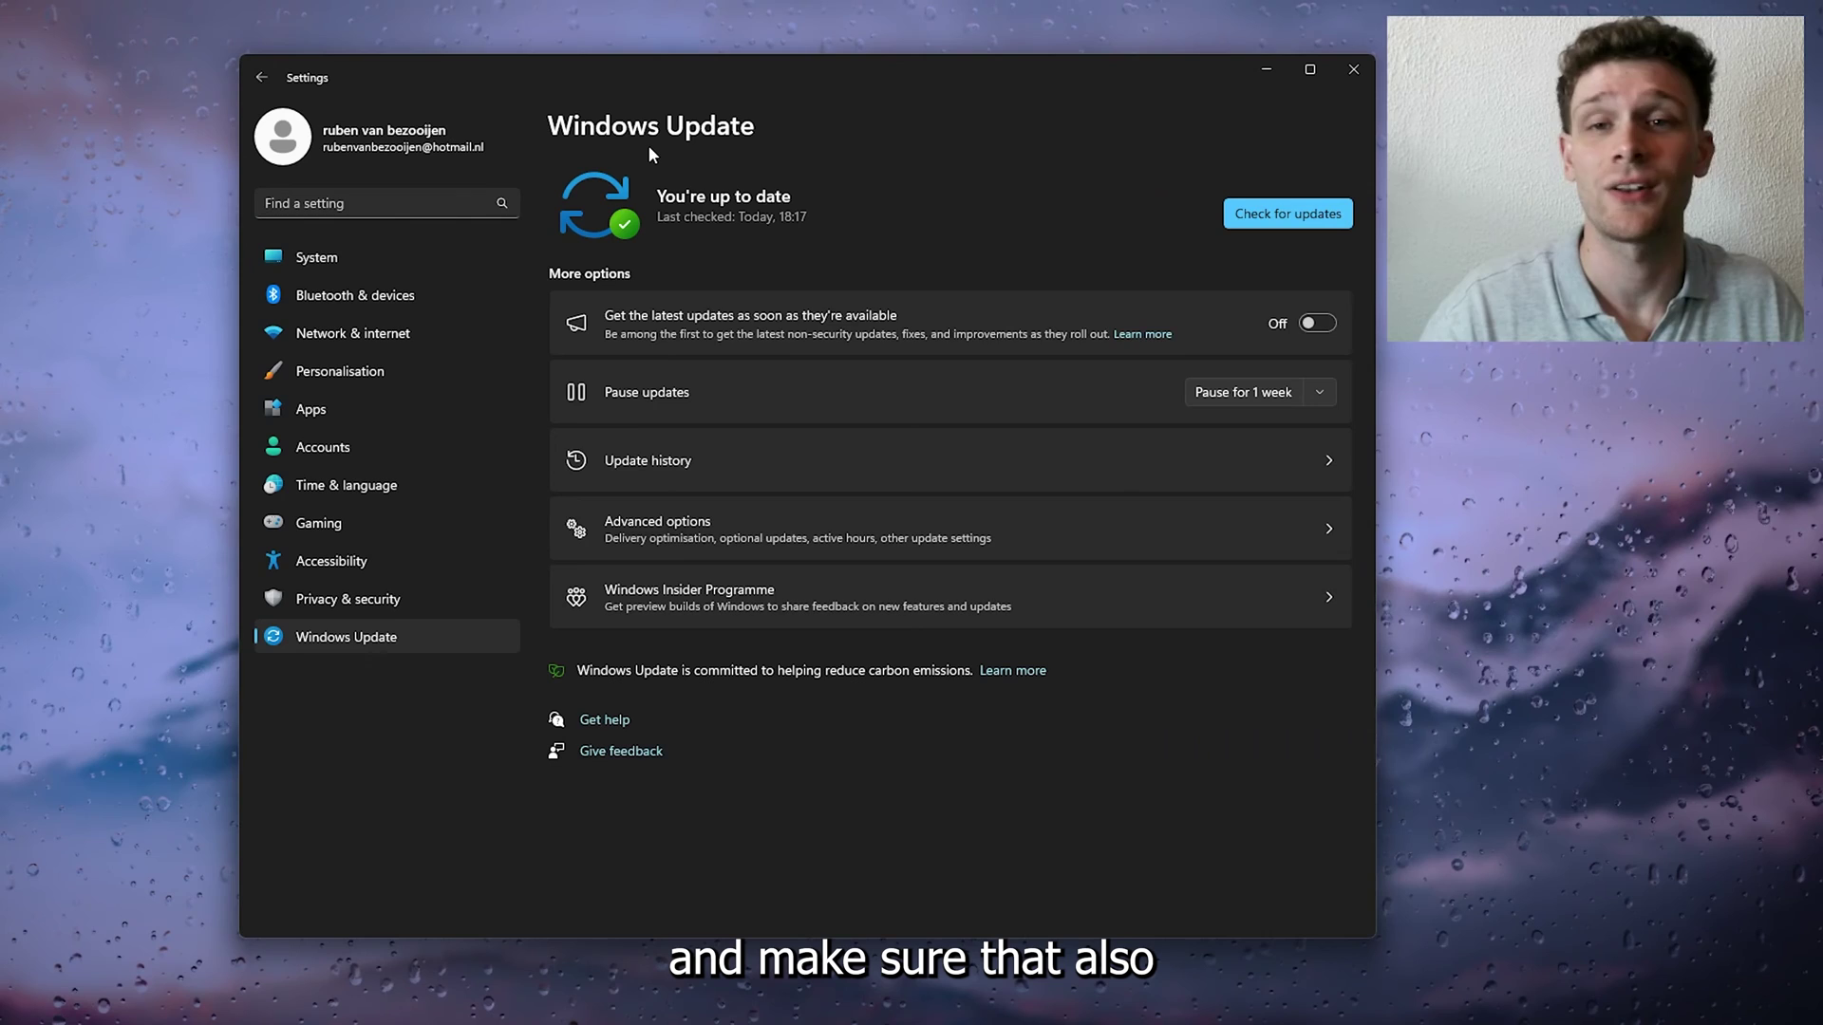
pyautogui.click(1255, 207)
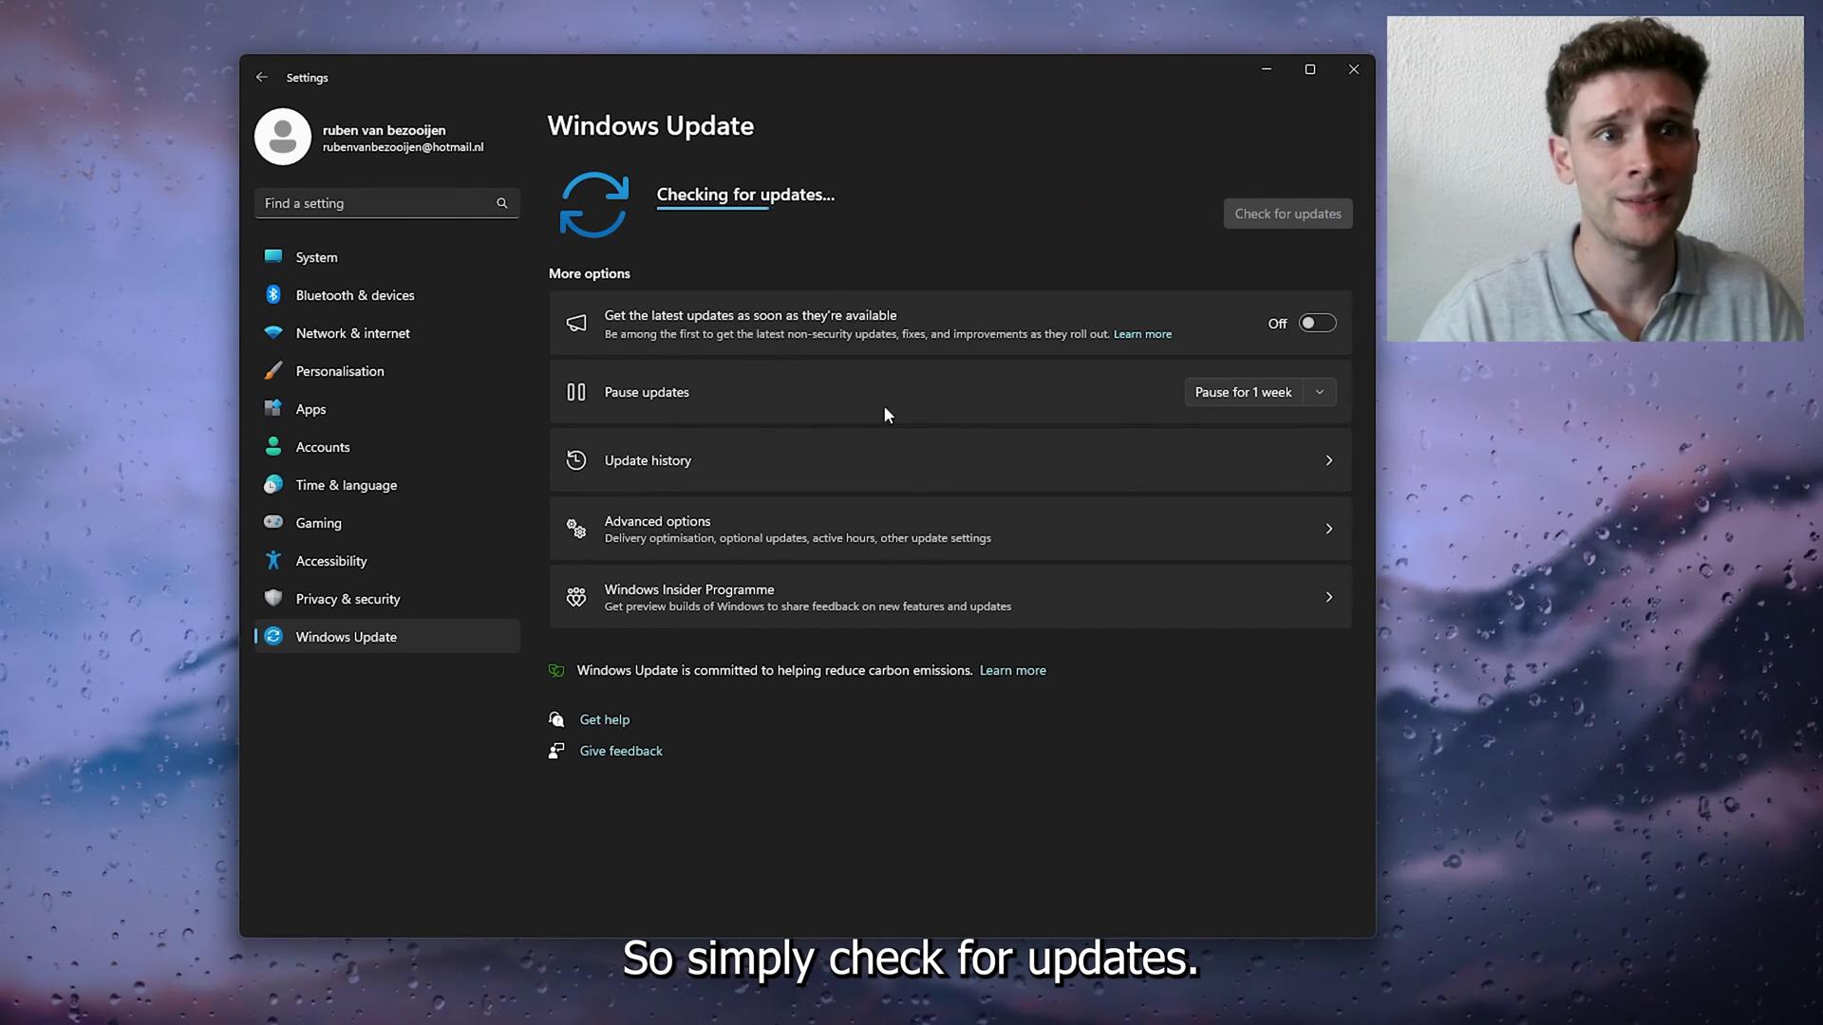
# Step: Check the Game Mode switch in the Gaming settings and return to the Gaming overview
pyautogui.click(306, 521)
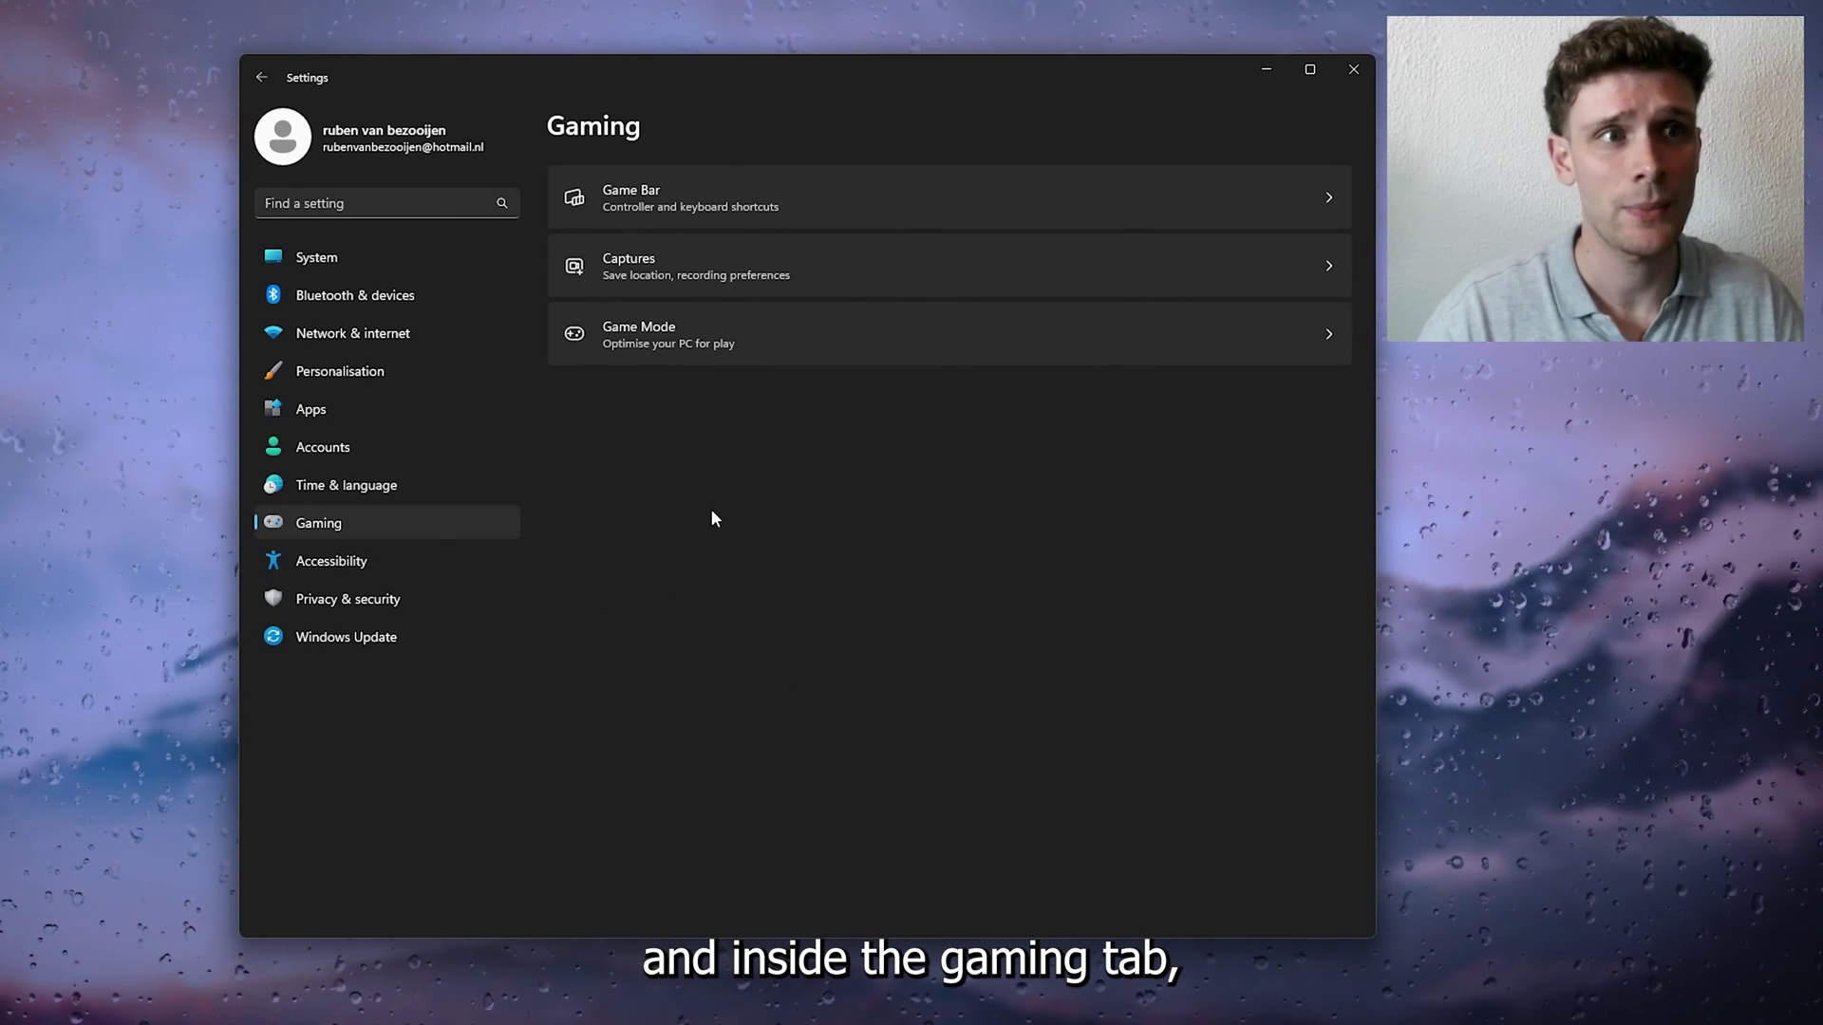
pyautogui.click(682, 335)
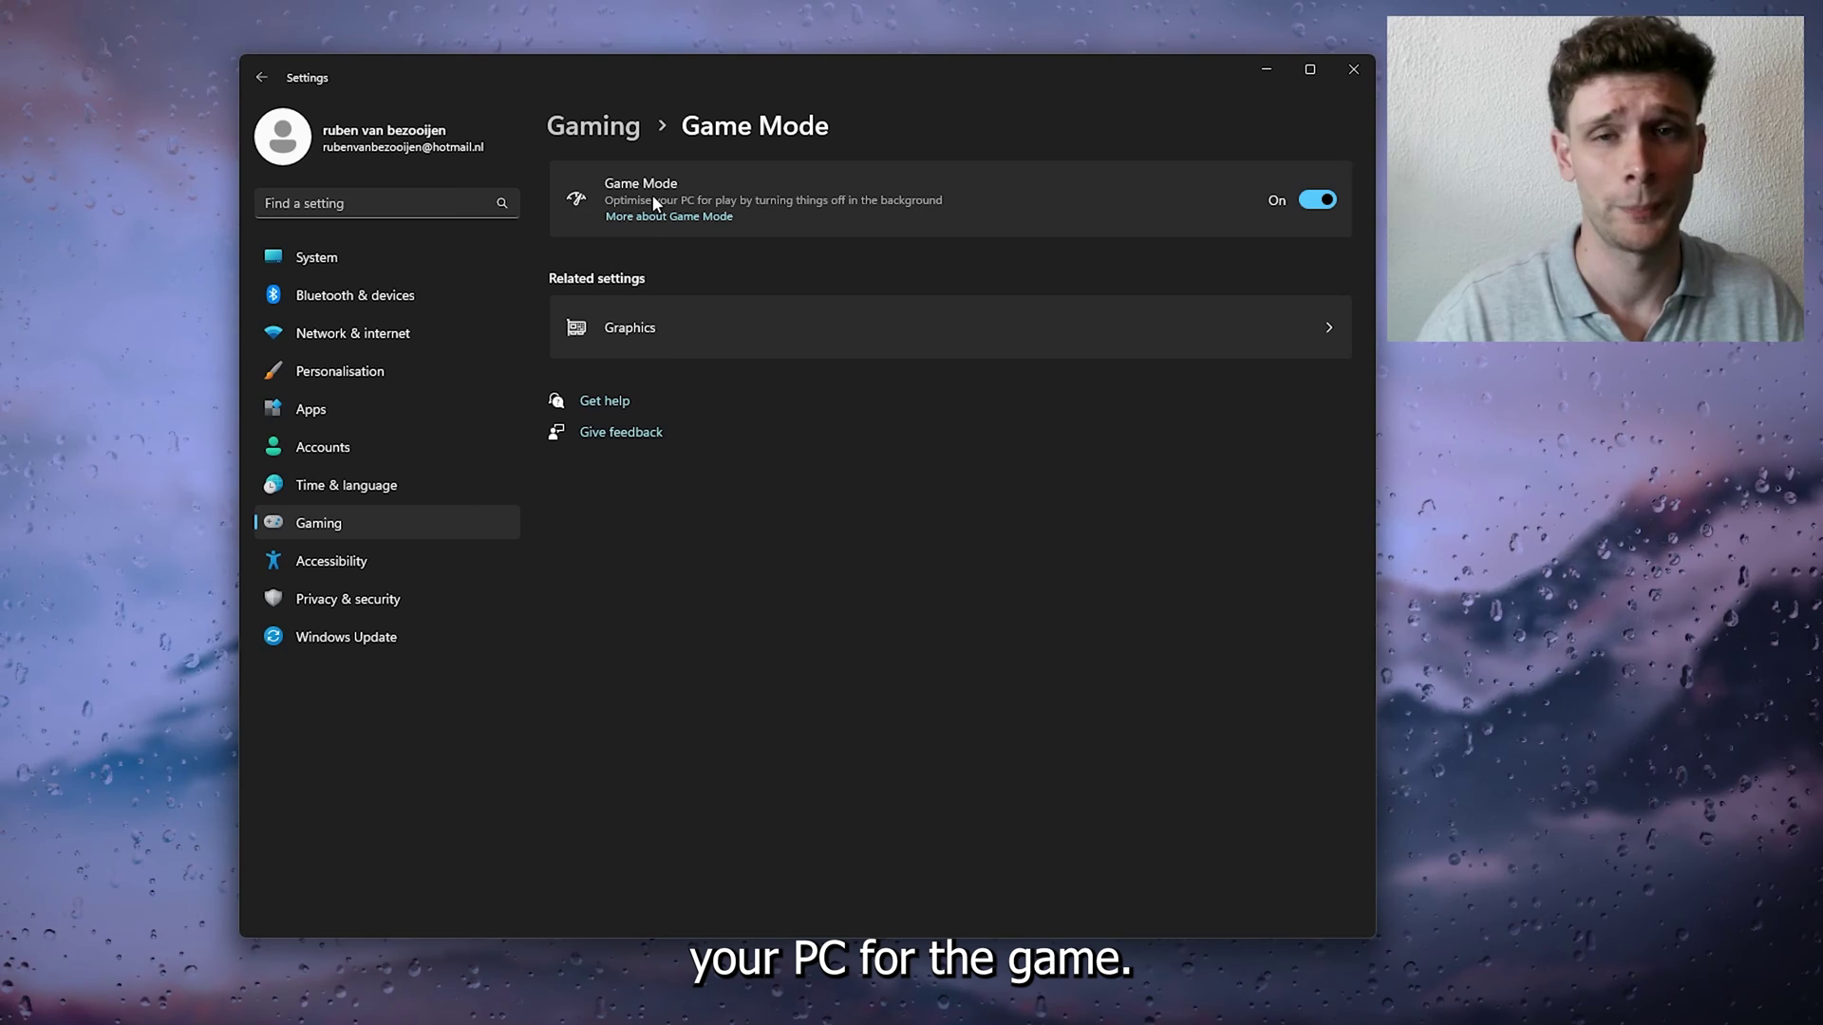
pyautogui.click(318, 523)
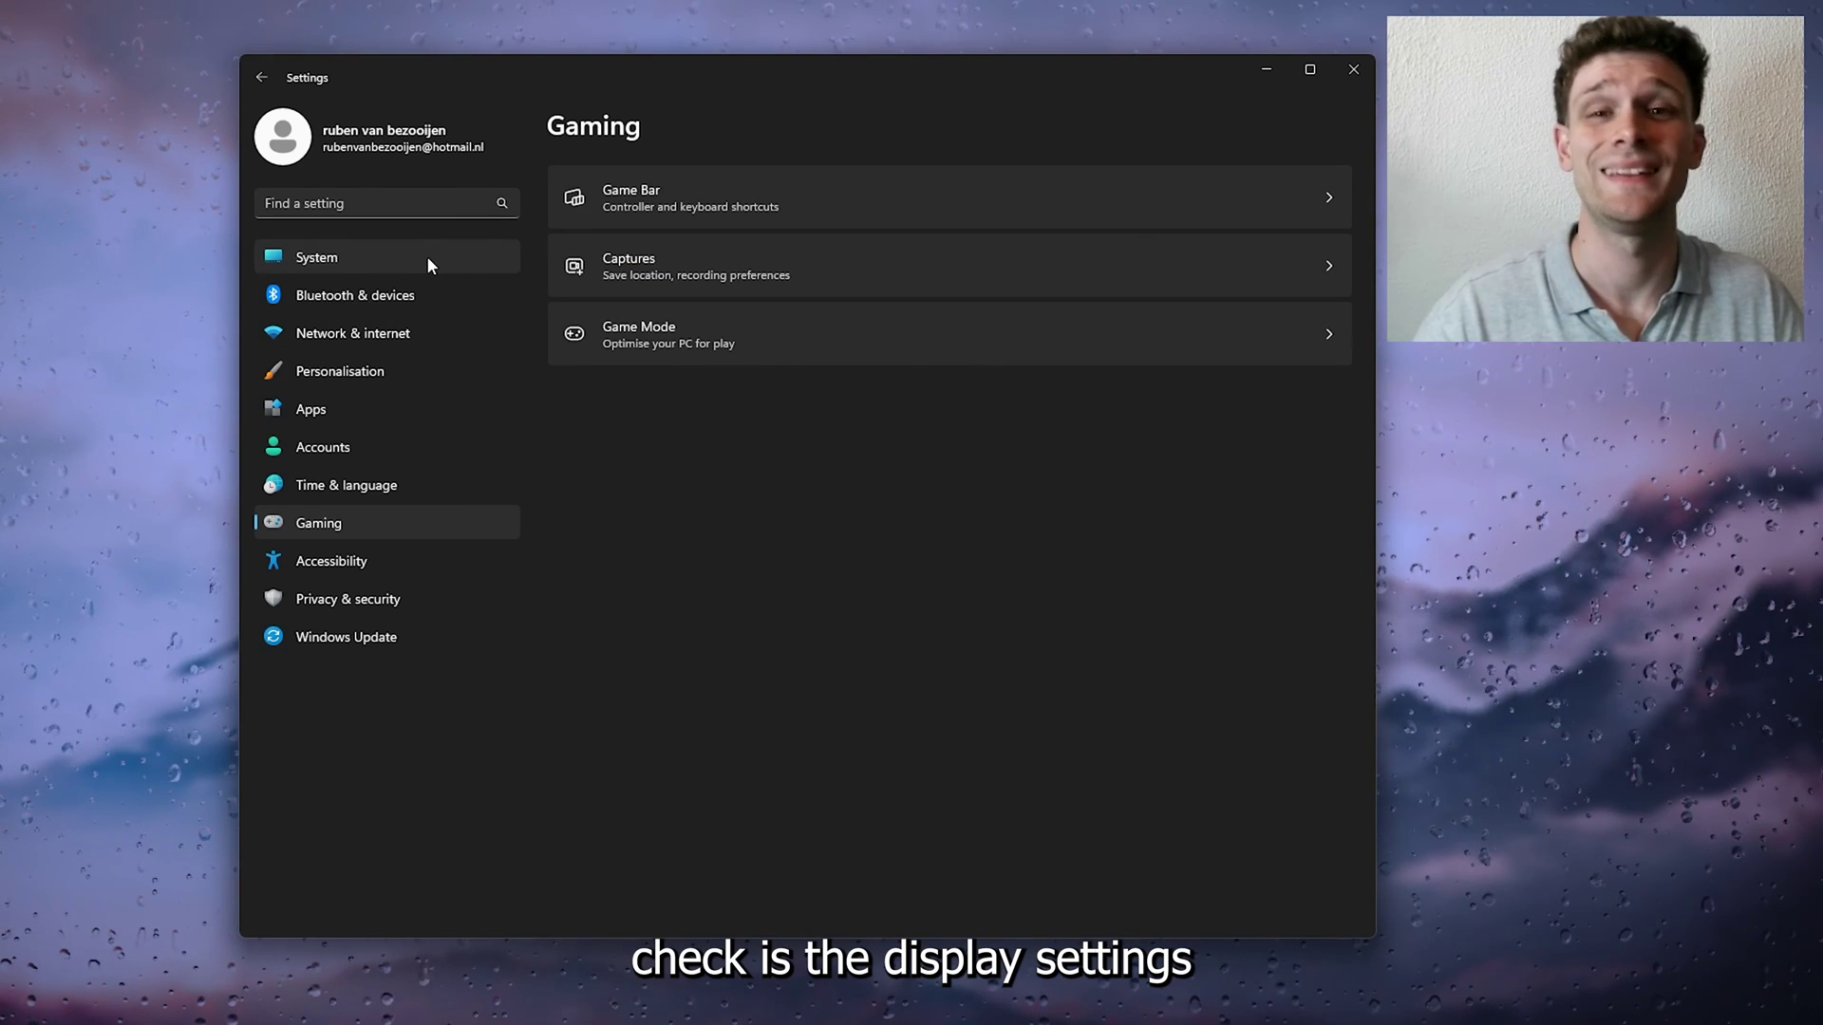
# Step: Open the system's display settings and choose the recommended 1920 × 1080 display resolution
pyautogui.click(429, 265)
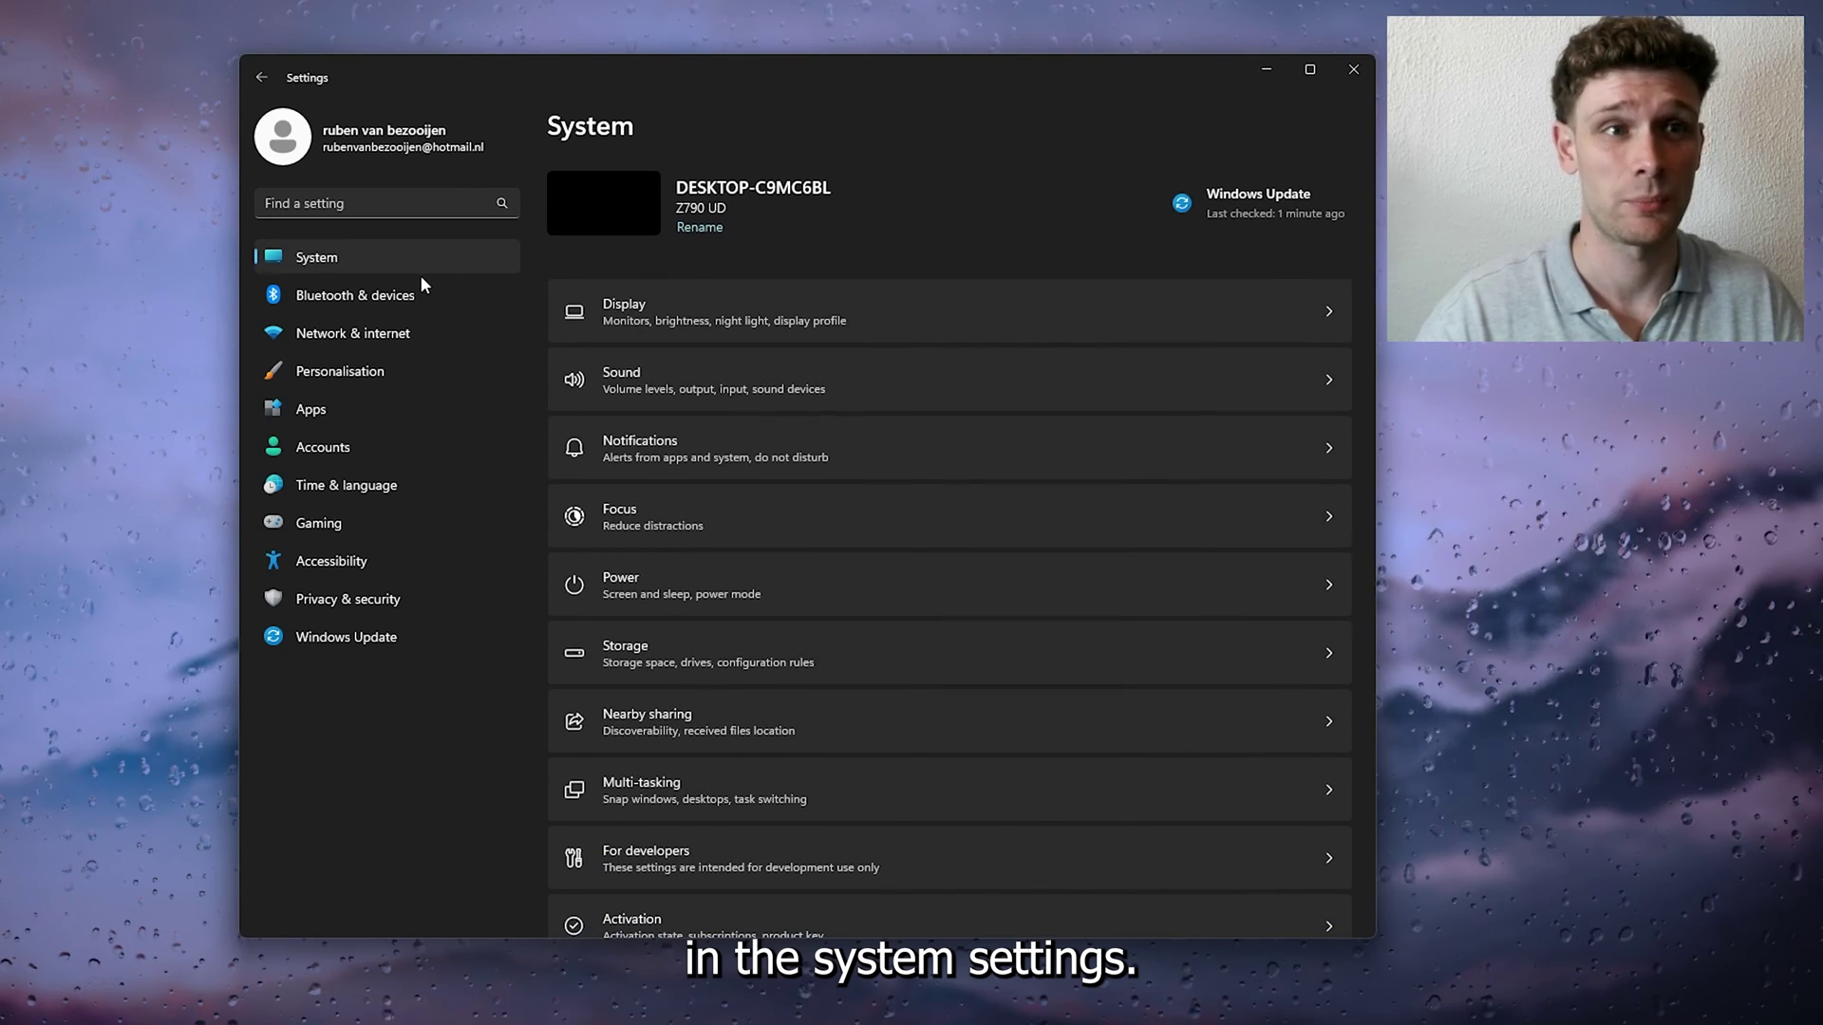
pyautogui.click(774, 317)
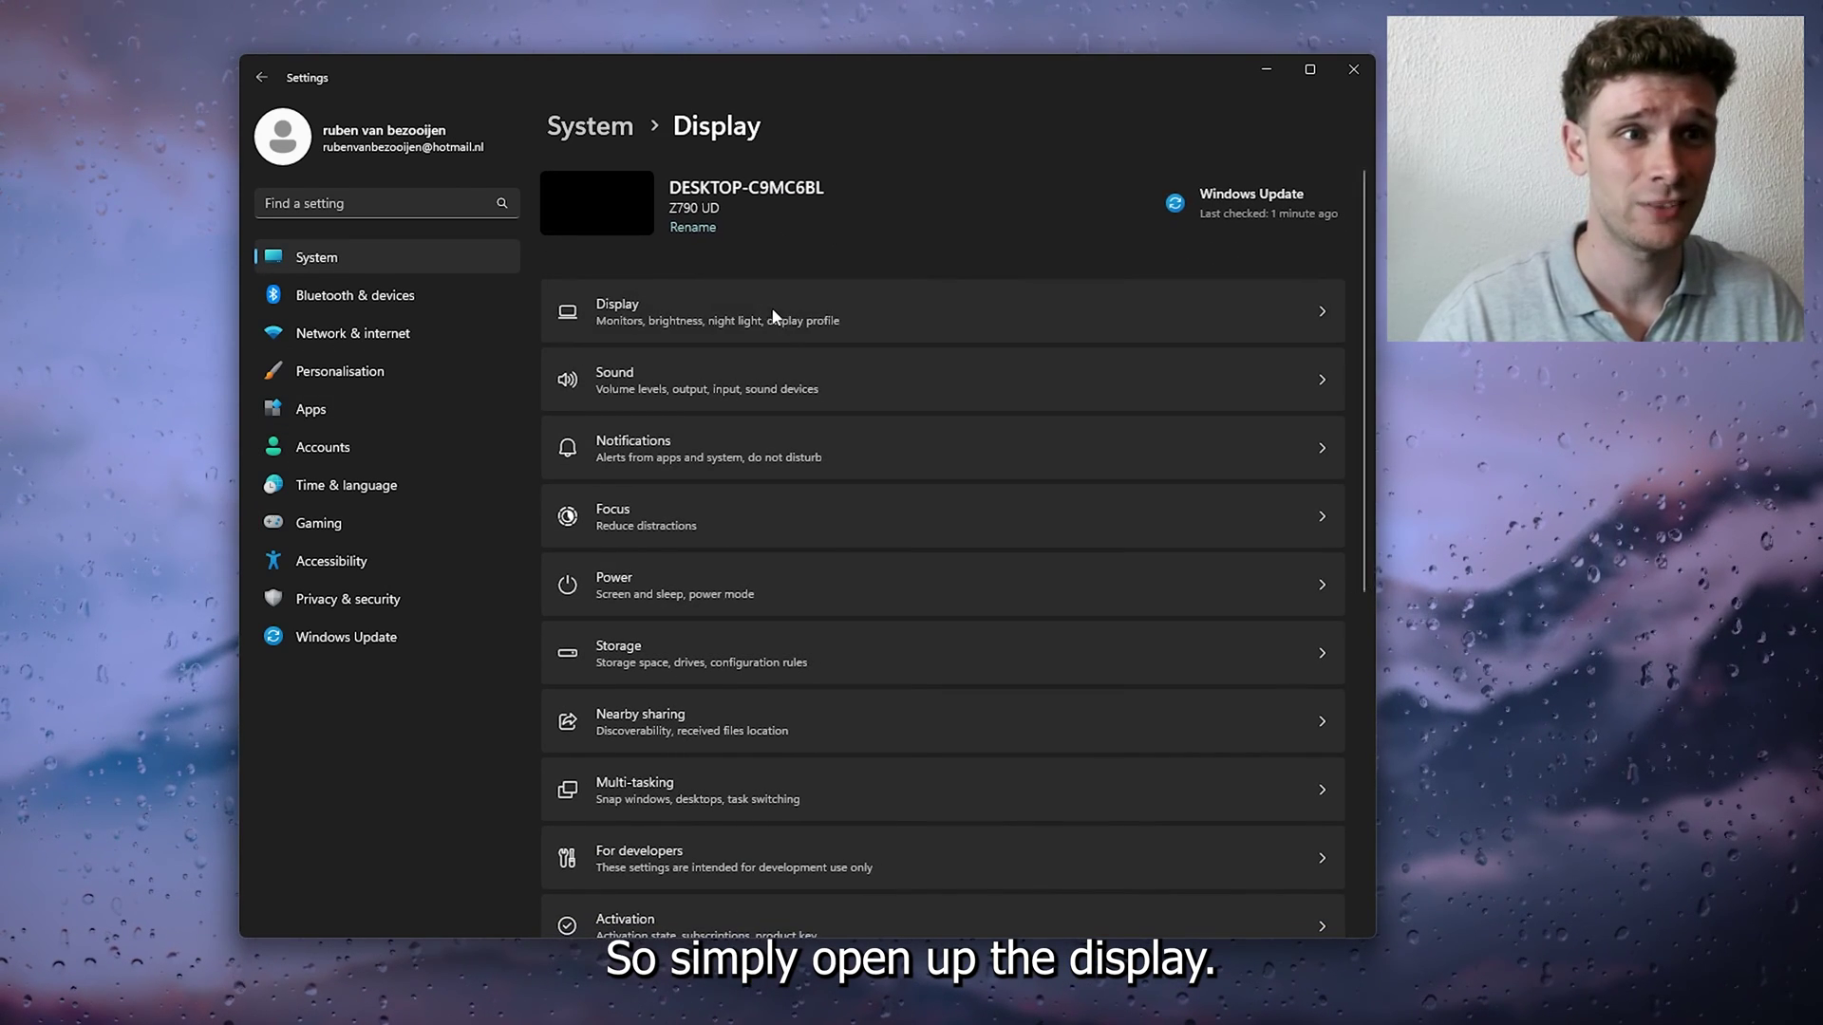
pyautogui.scroll(-3, 892, 319)
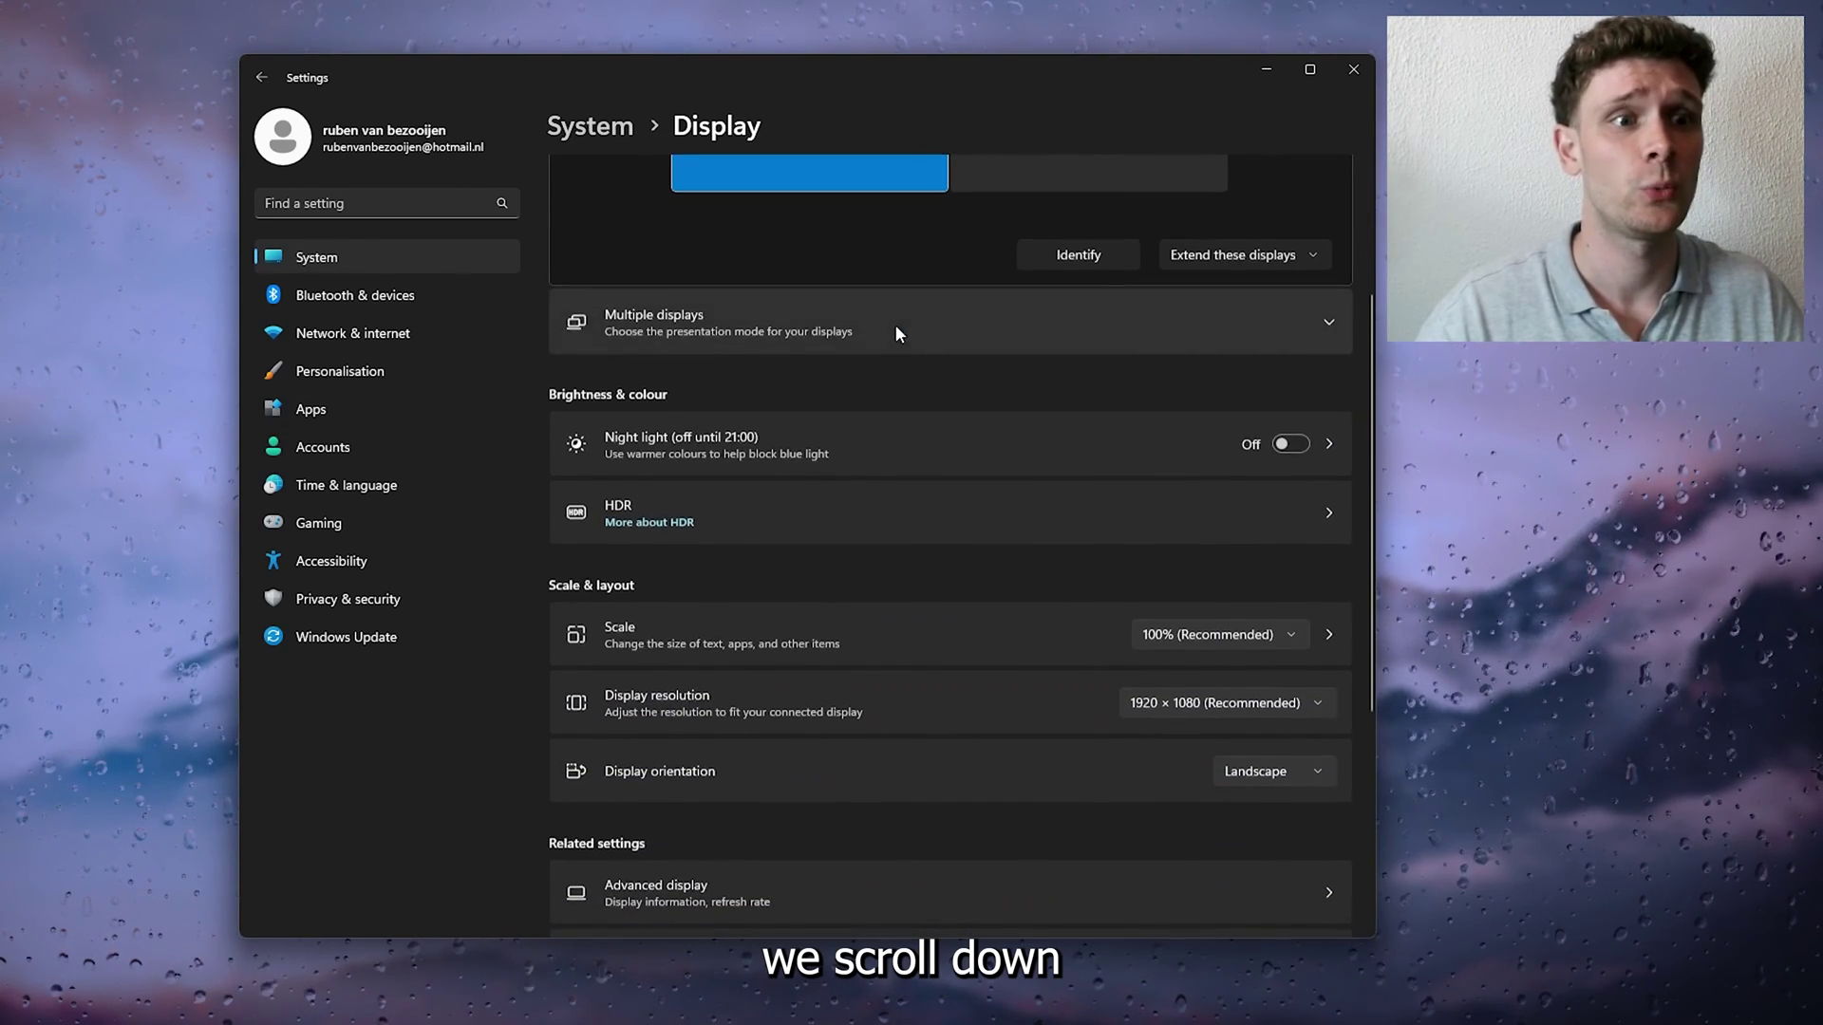
pyautogui.scroll(-2, 896, 345)
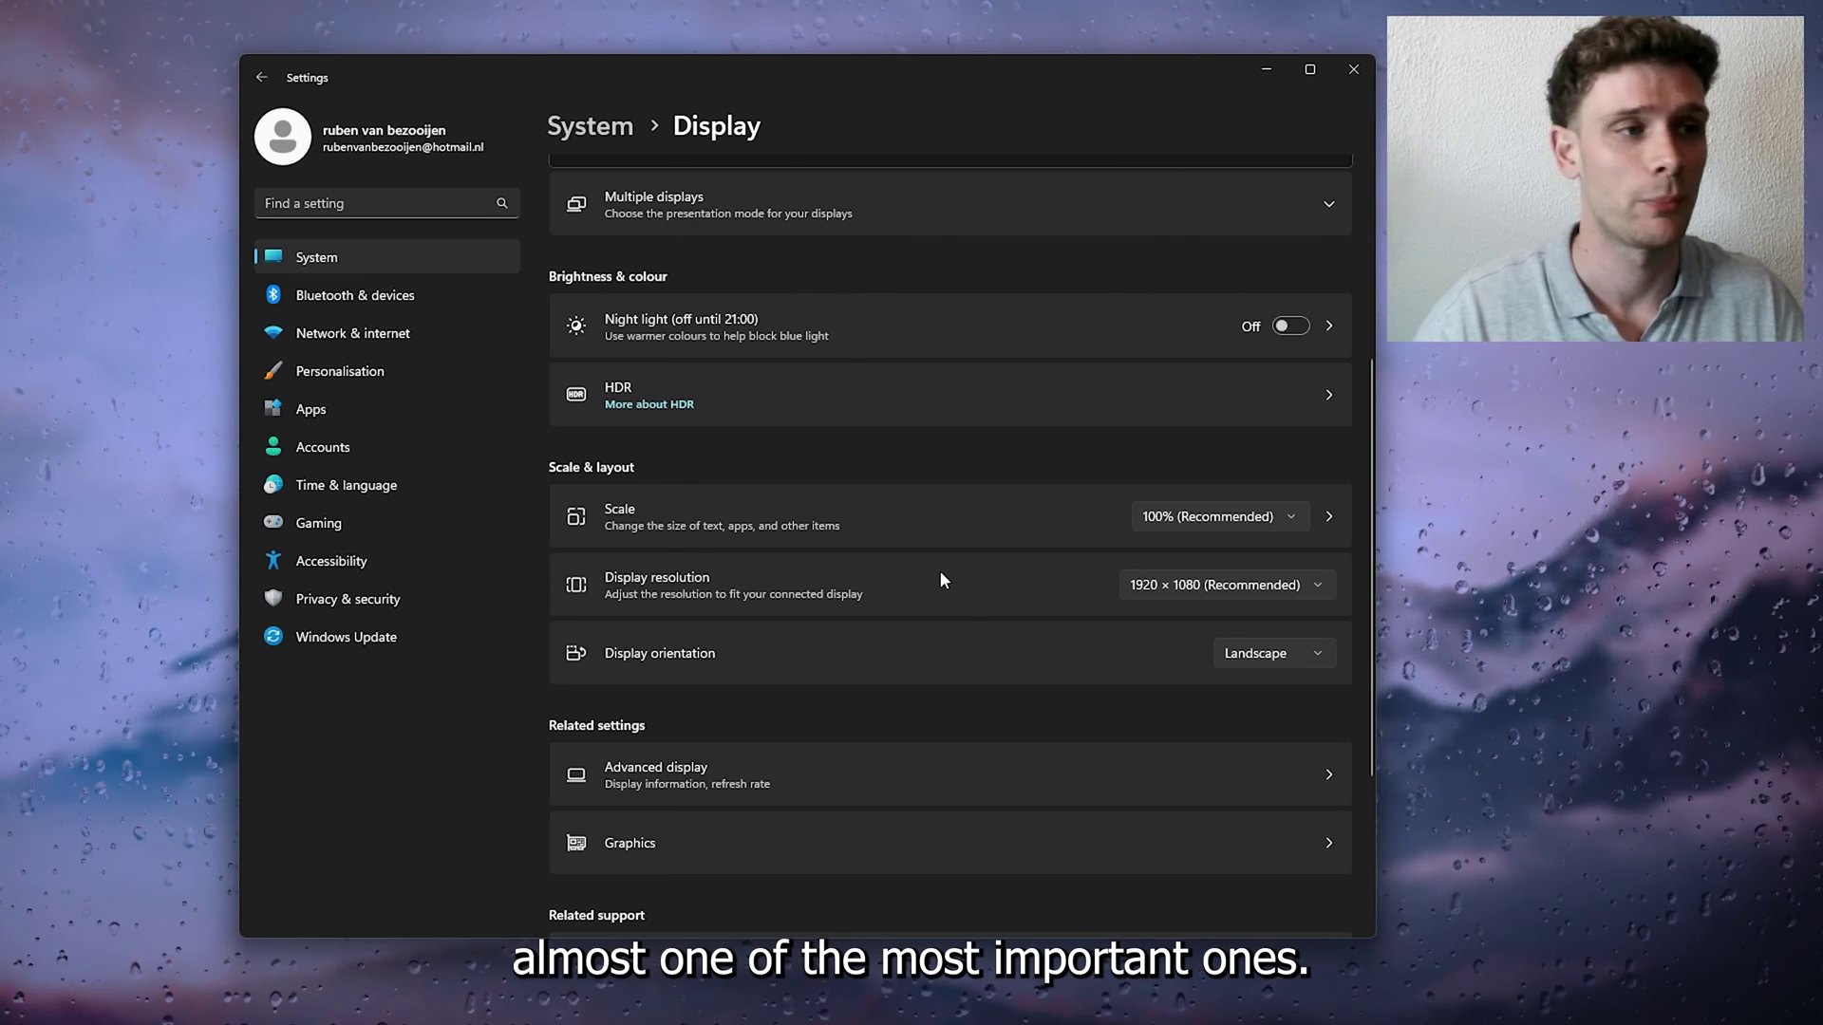
pyautogui.click(1208, 585)
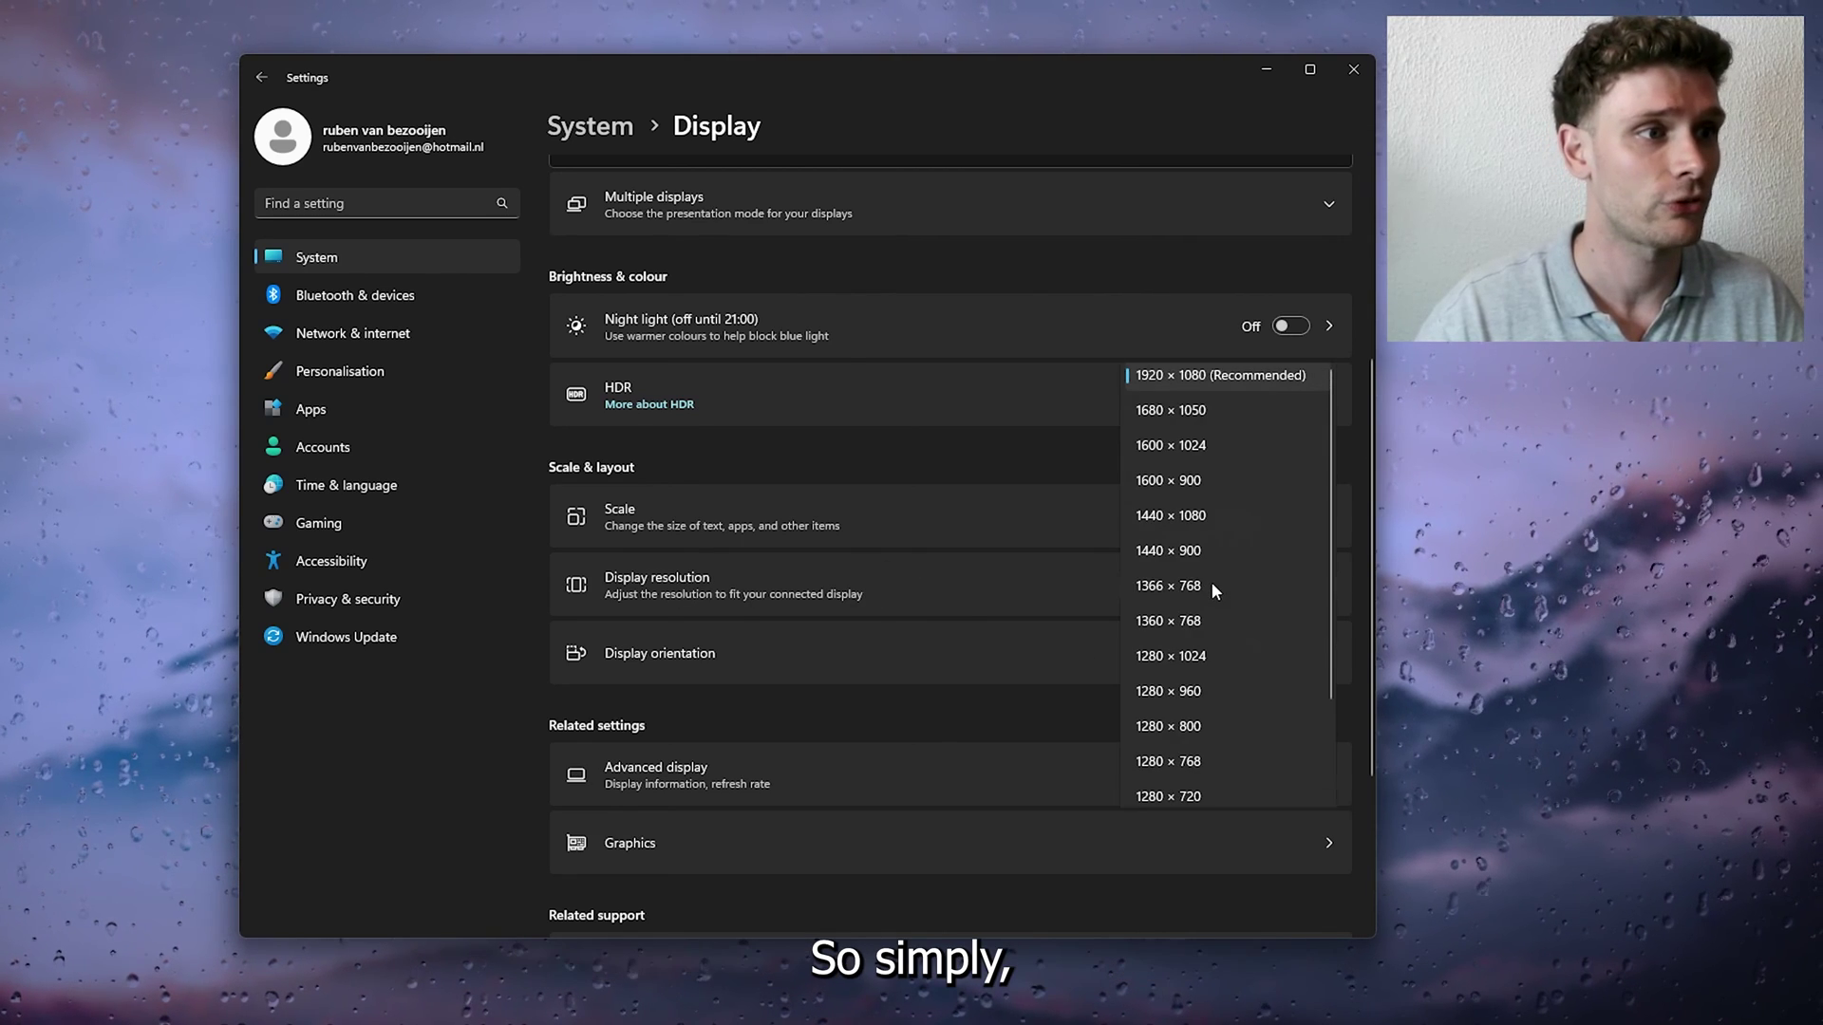
pyautogui.click(1180, 378)
# Step: Open the advanced display settings and choose the highest refresh rate, 74,97 Hz, for Display 1
pyautogui.scroll(-3, 1067, 602)
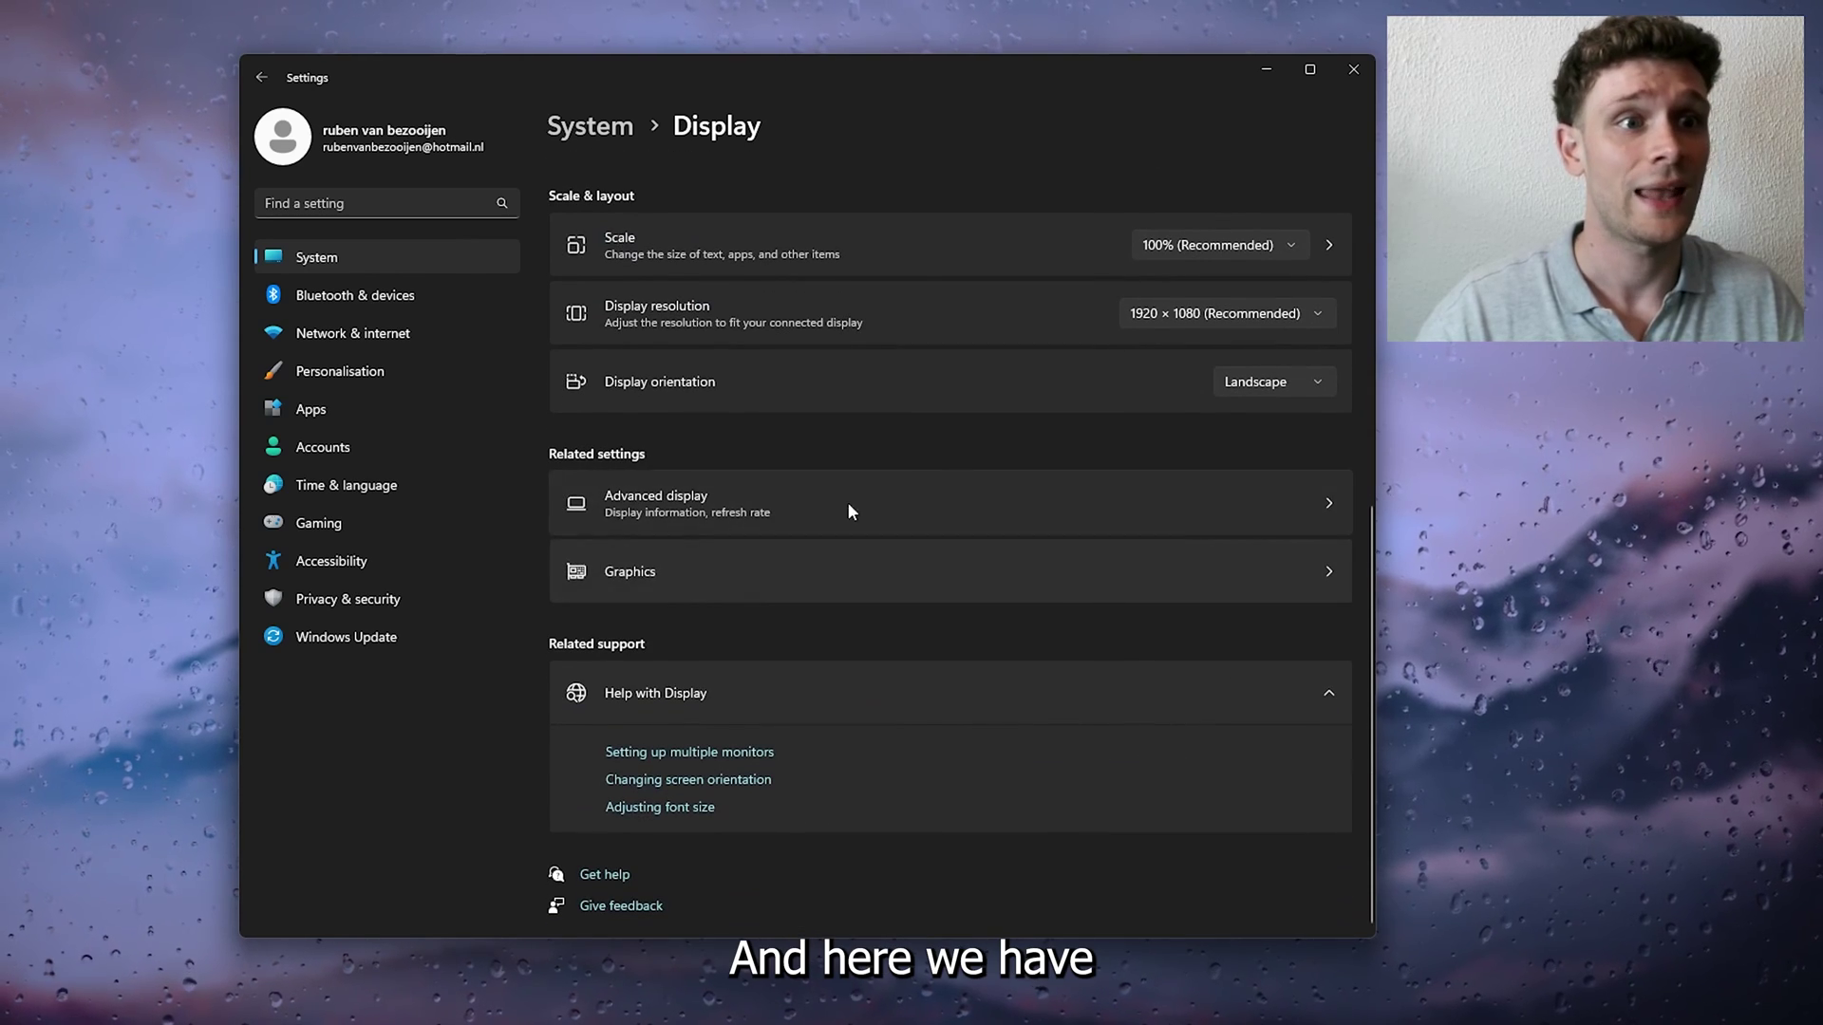
pyautogui.click(655, 499)
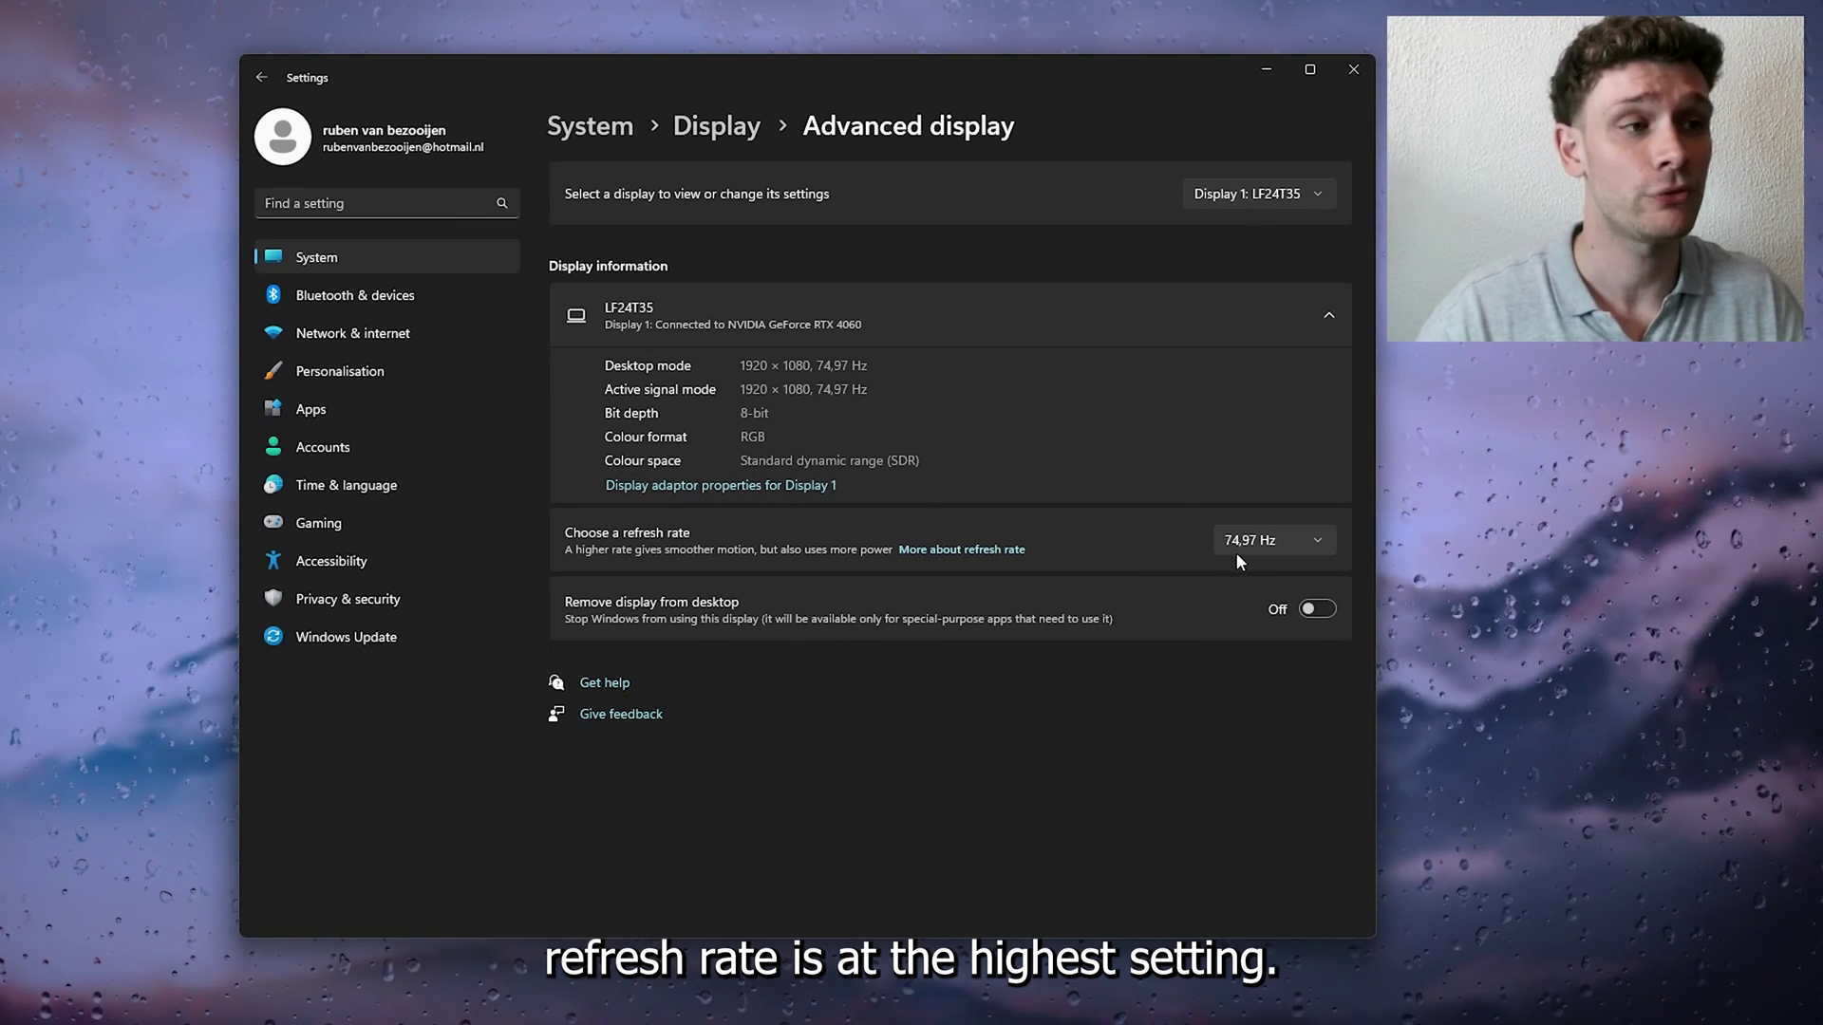
pyautogui.click(1286, 534)
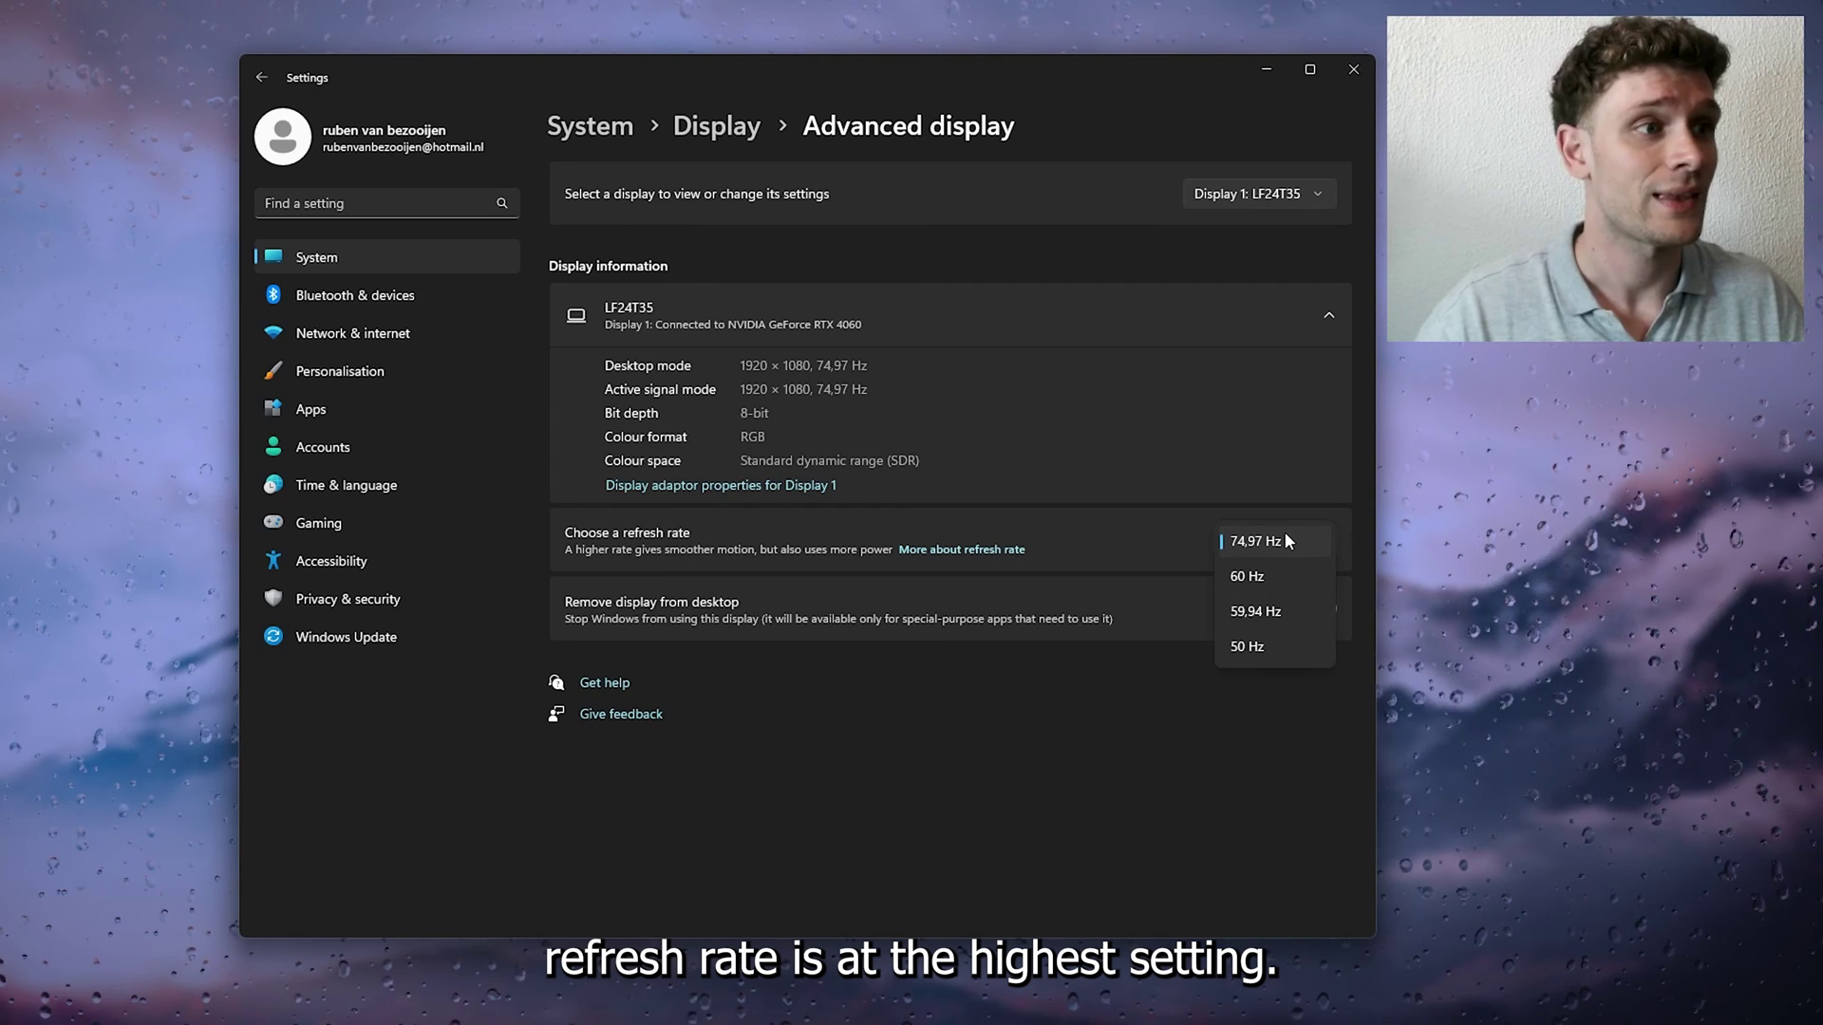
pyautogui.click(1276, 535)
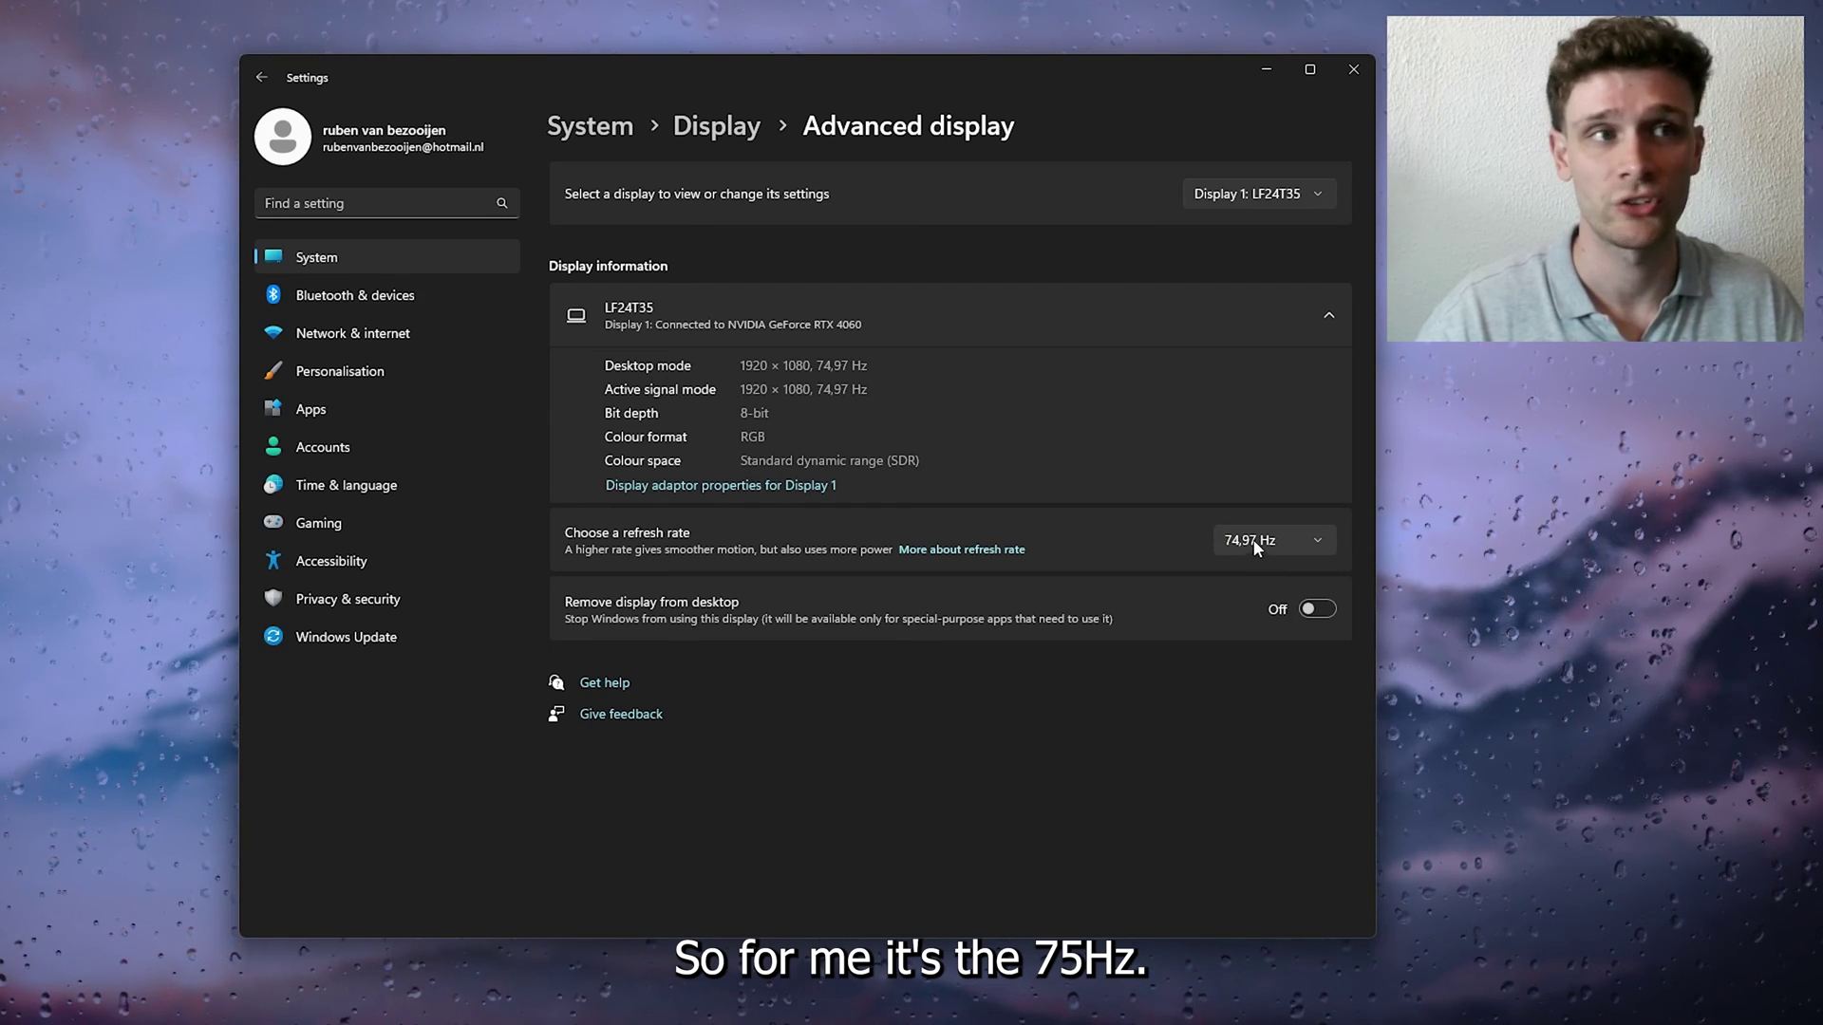
# Step: Switch to Display 2 and choose 74,97 Hz as its refresh rate
pyautogui.click(1224, 197)
pyautogui.click(1234, 232)
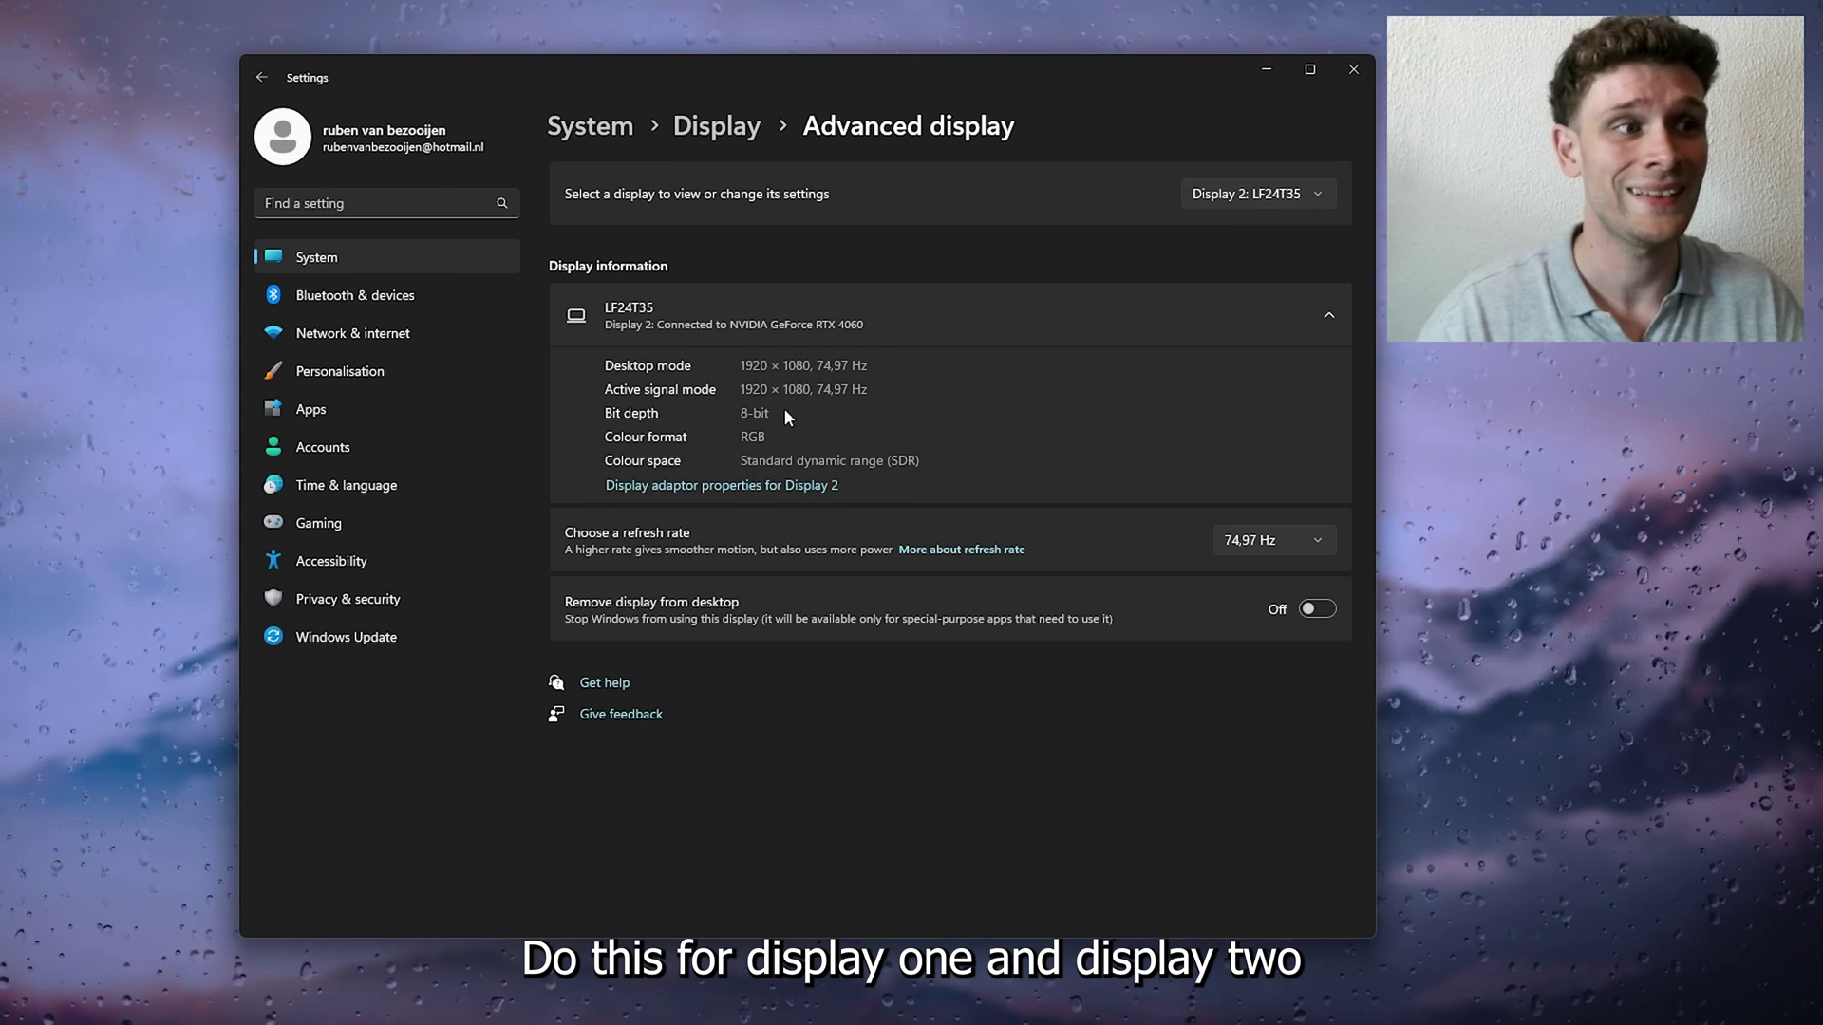
pyautogui.click(1259, 558)
pyautogui.click(1251, 549)
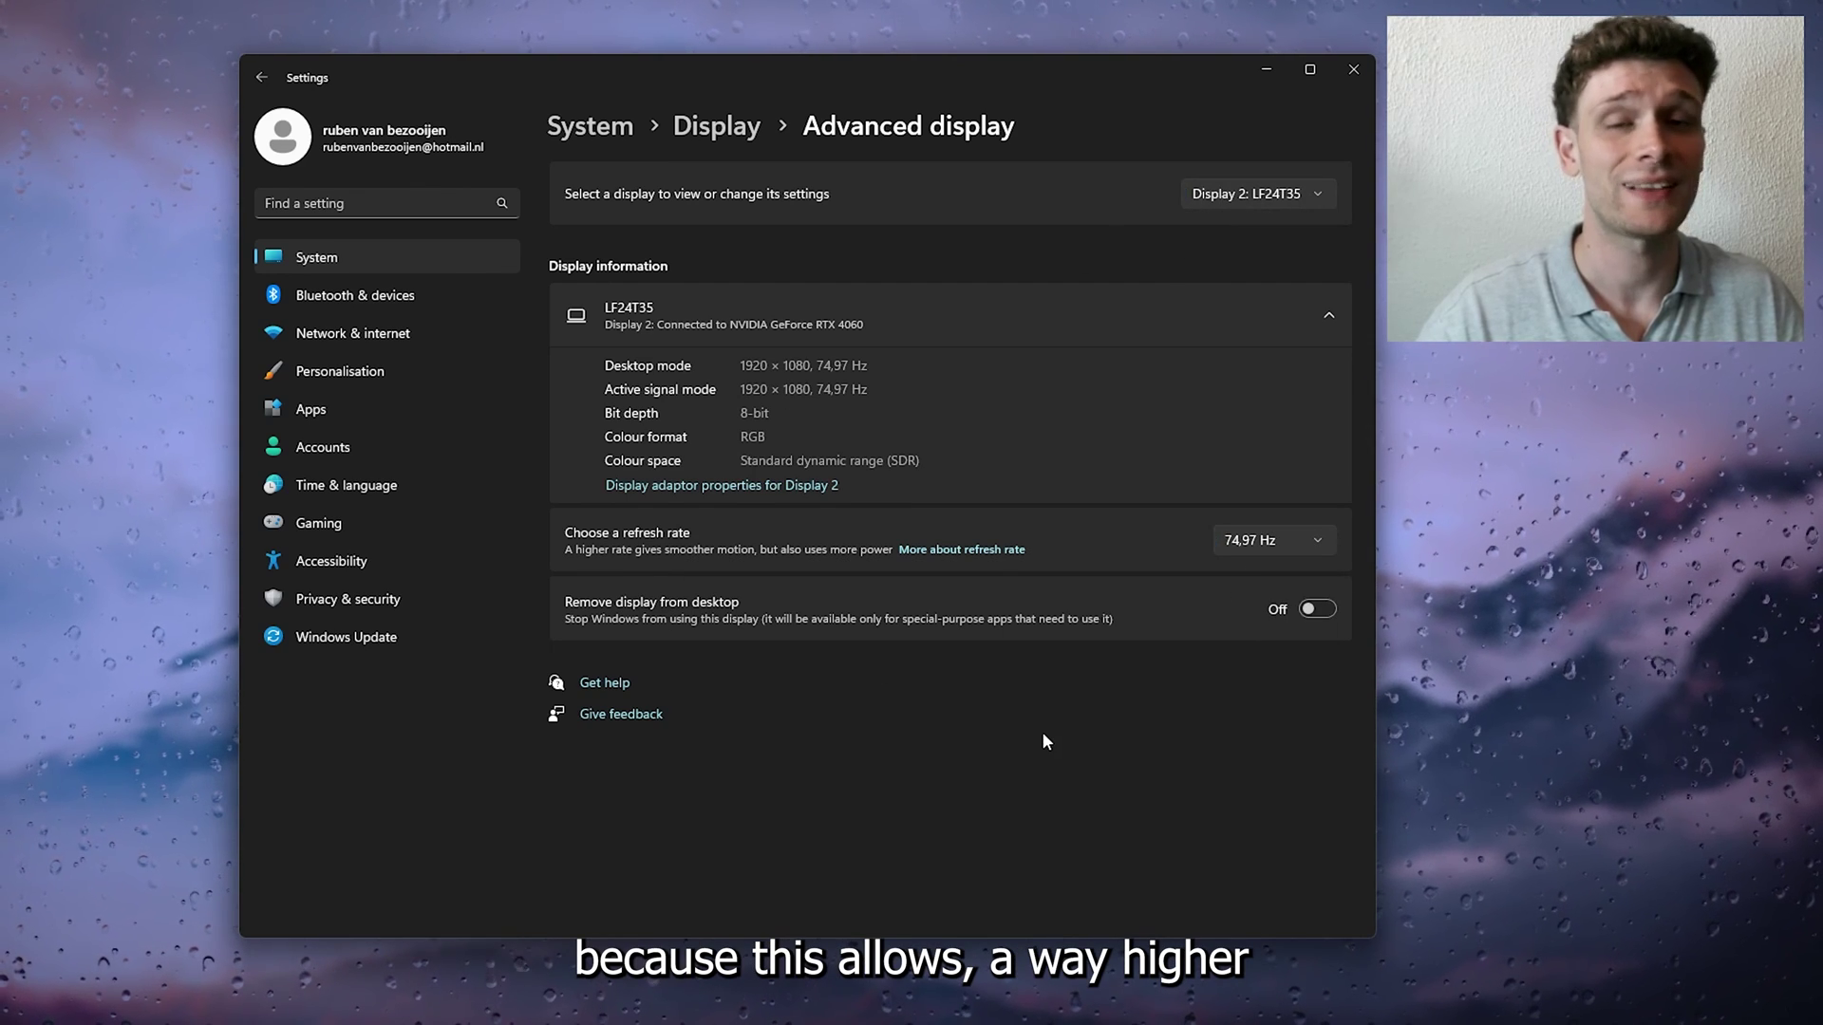